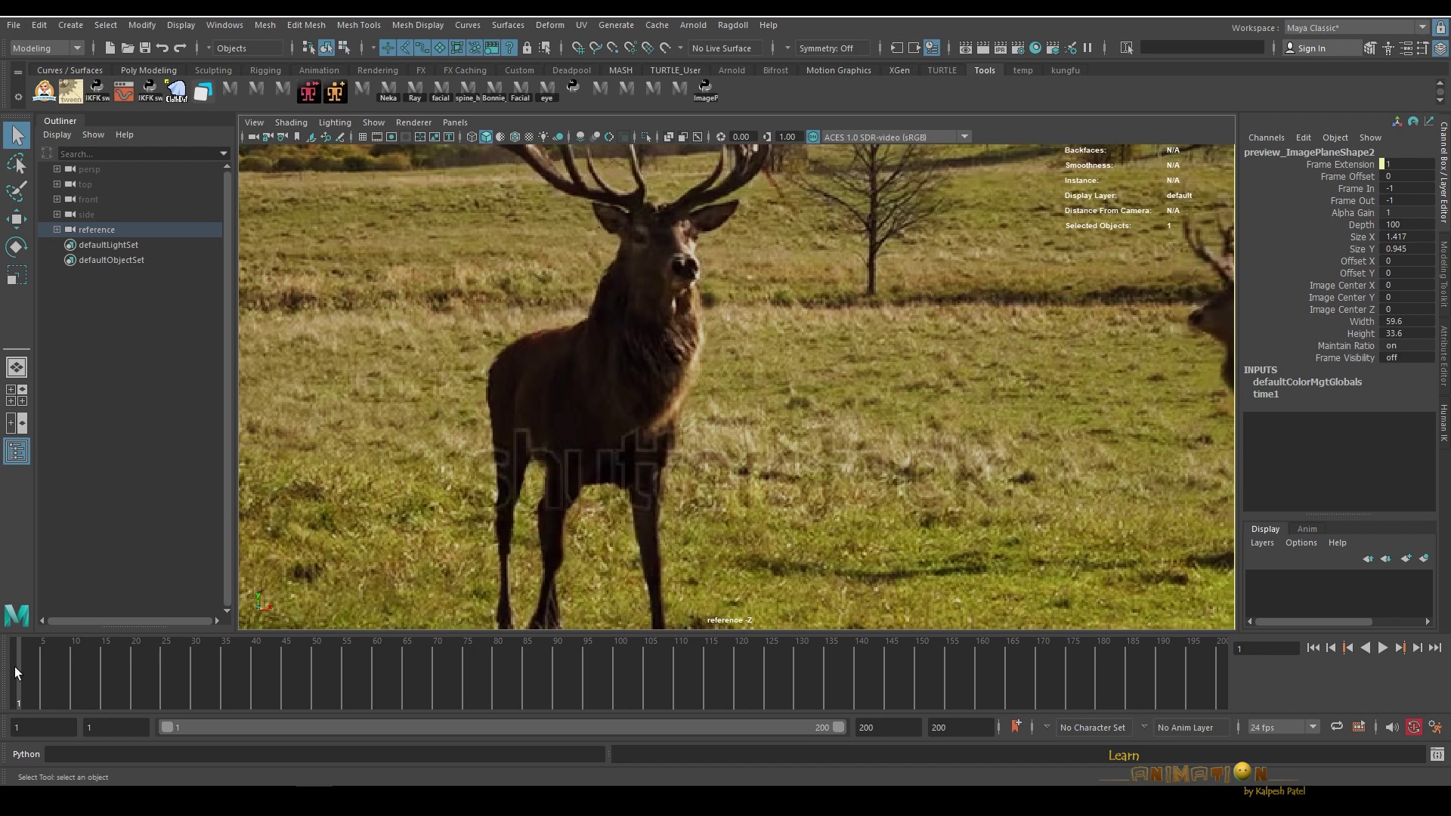
Step: Scrub the deer reference video forward to frame 22, then to frame 58
drag(28, 663, 953, 665)
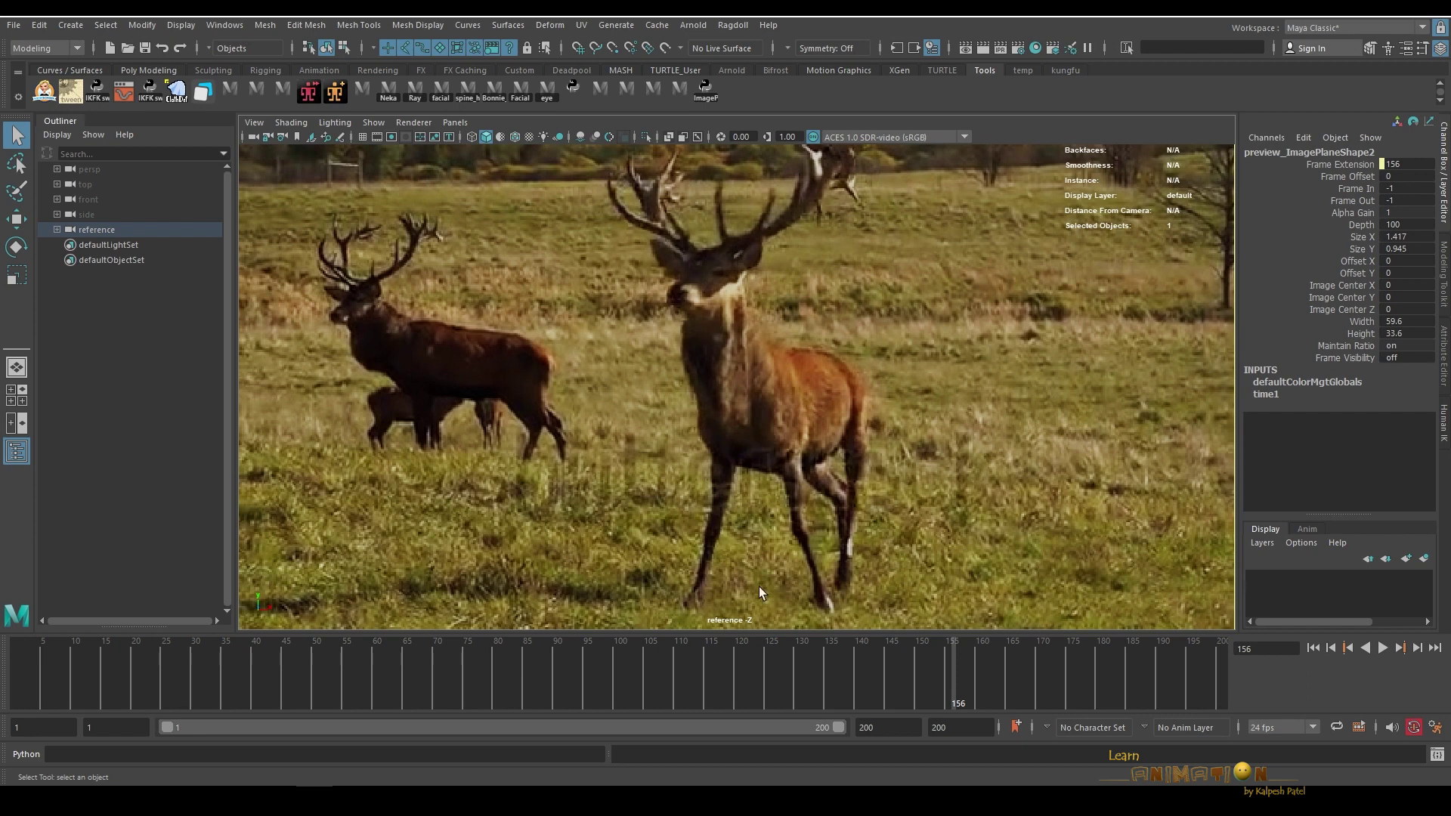
drag(47, 660, 425, 653)
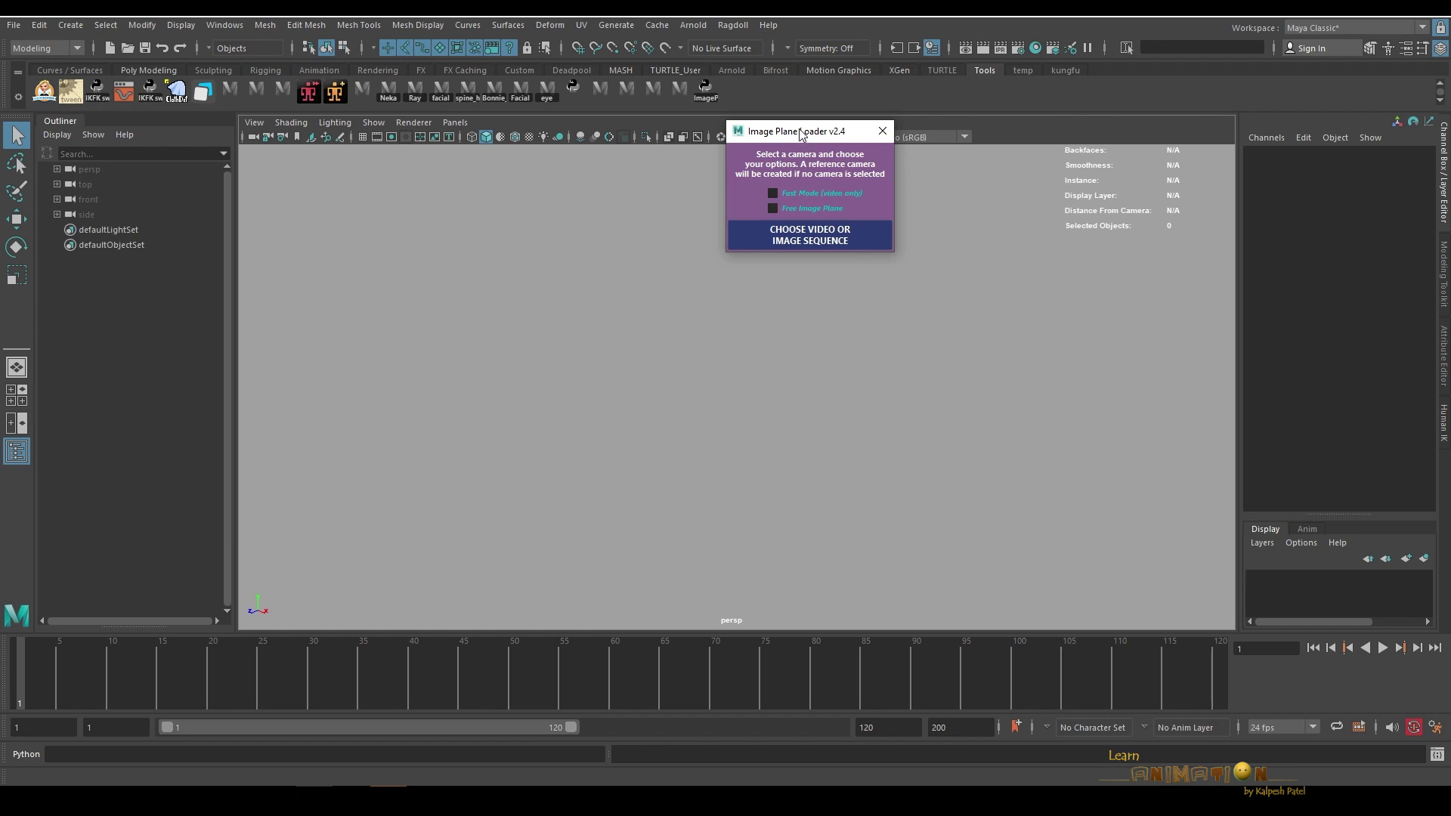
Step: Reposition the Image Plane Loader window, then close and reopen it from the ImageP shelf
mouse_move(801, 132)
mouse_down()
mouse_move(765, 173)
mouse_move(812, 139)
mouse_up()
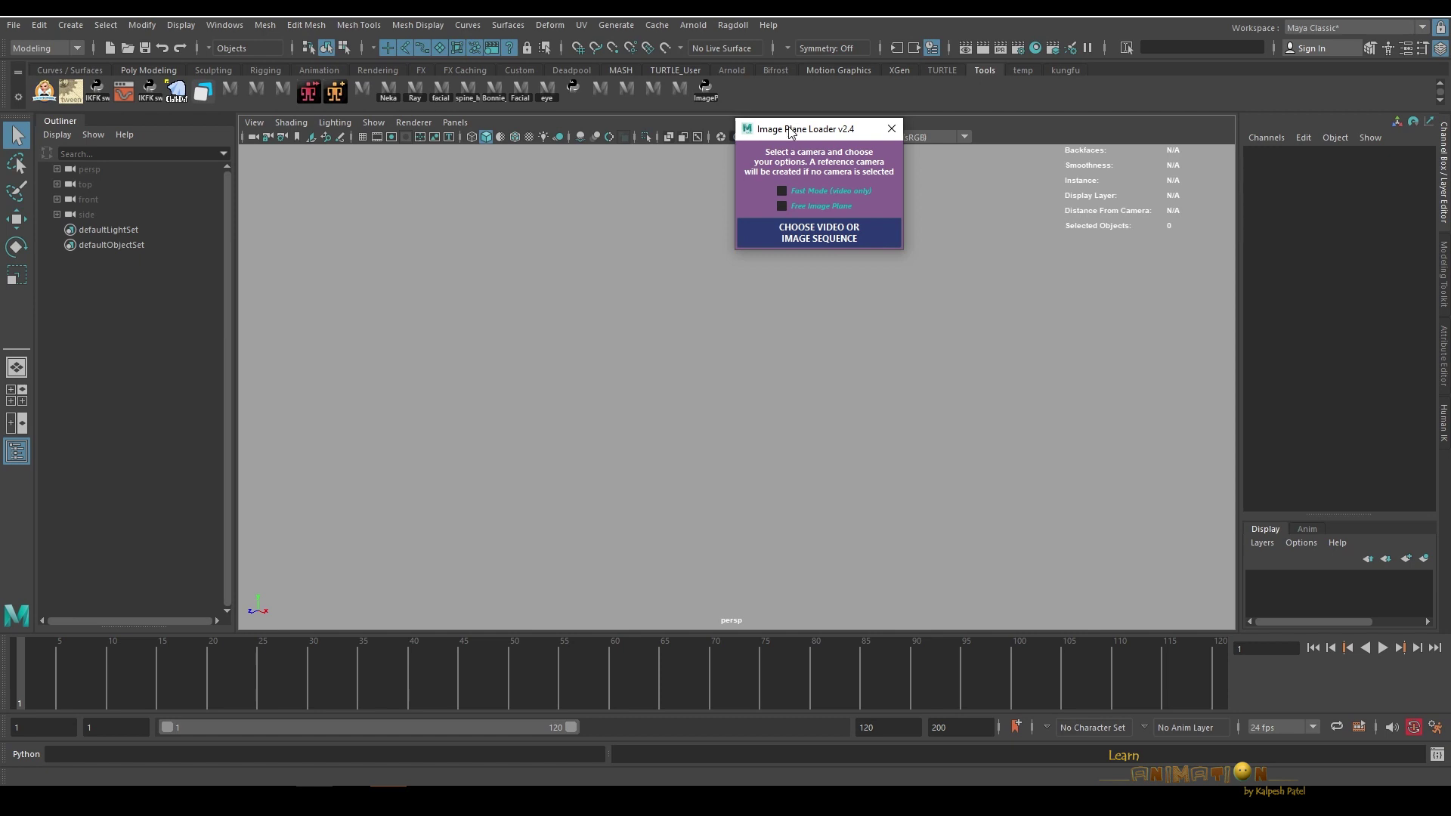
drag(790, 133, 958, 238)
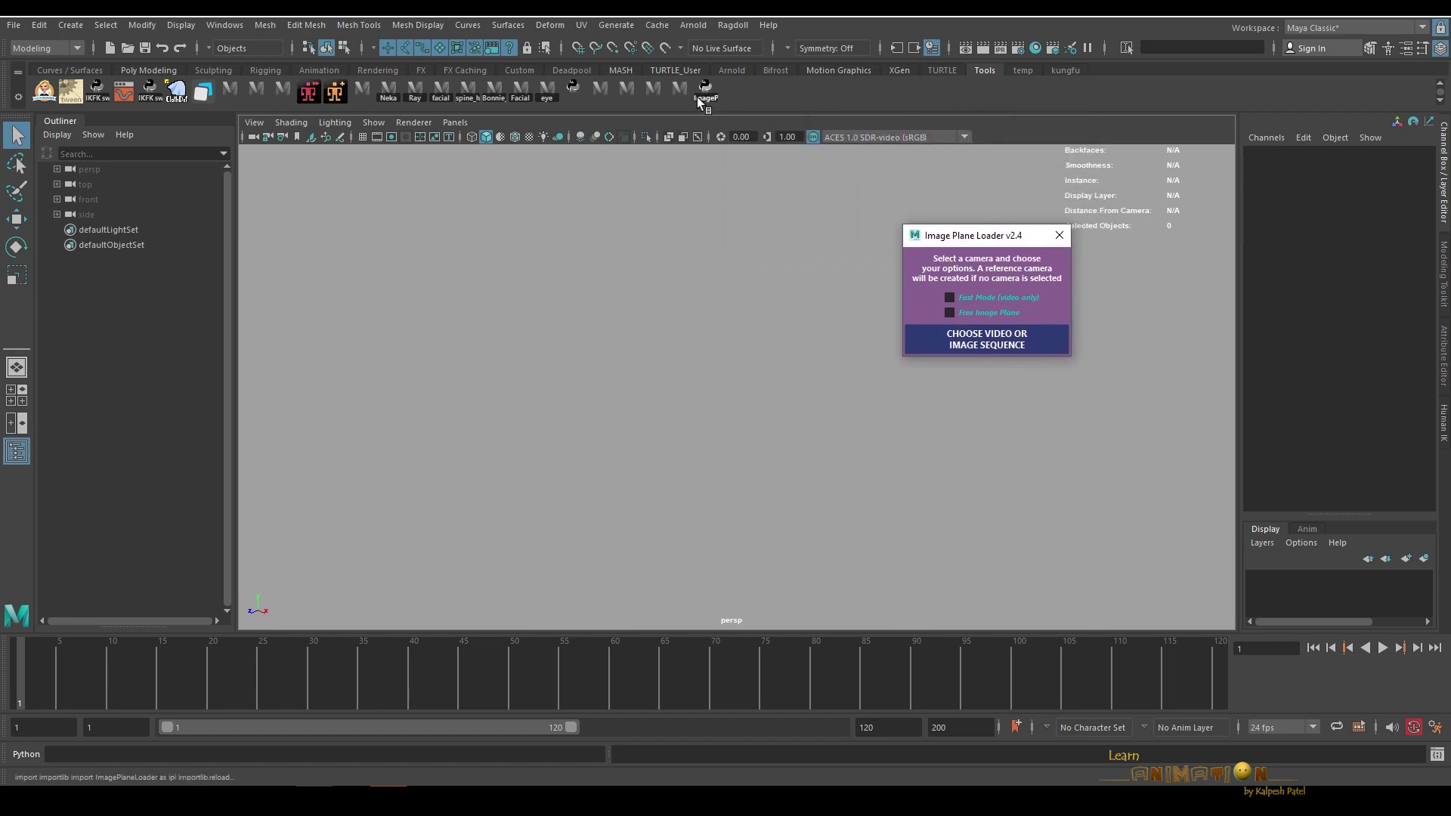
click(1057, 236)
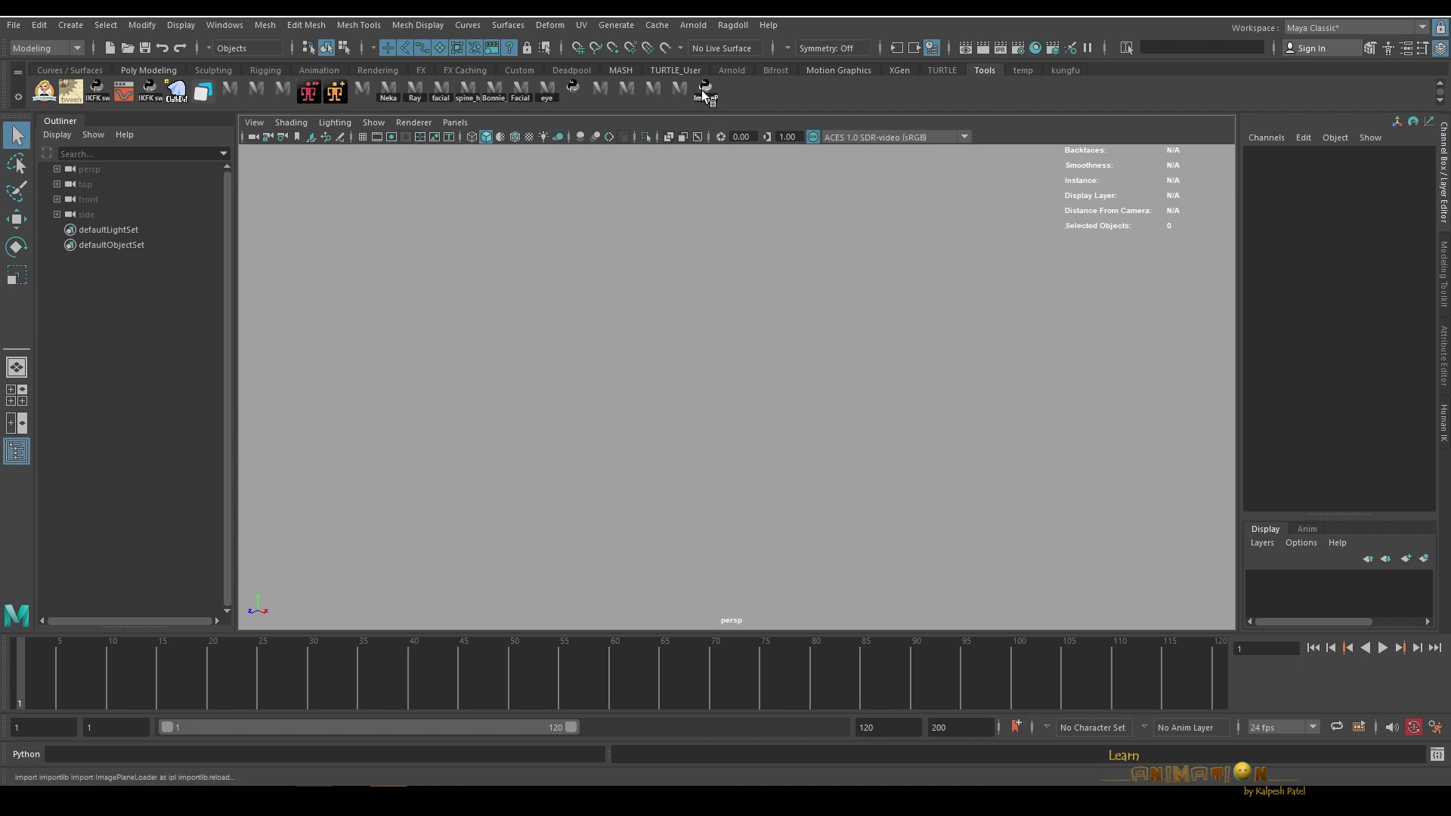
click(702, 88)
drag(962, 246, 968, 104)
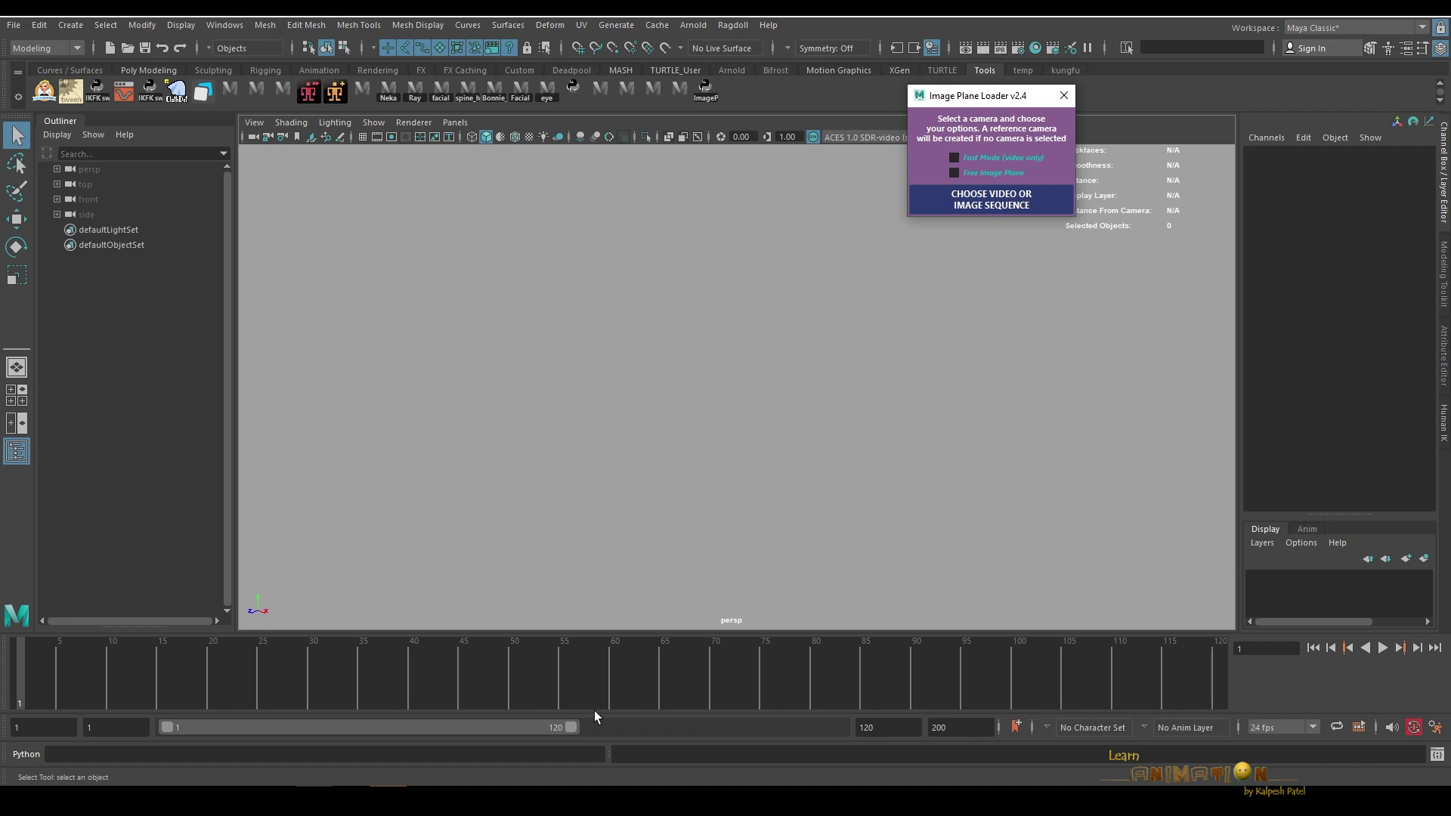
Step: Extend the playback range to end at frame 200 and nudge the loader window into place
drag(570, 729, 838, 727)
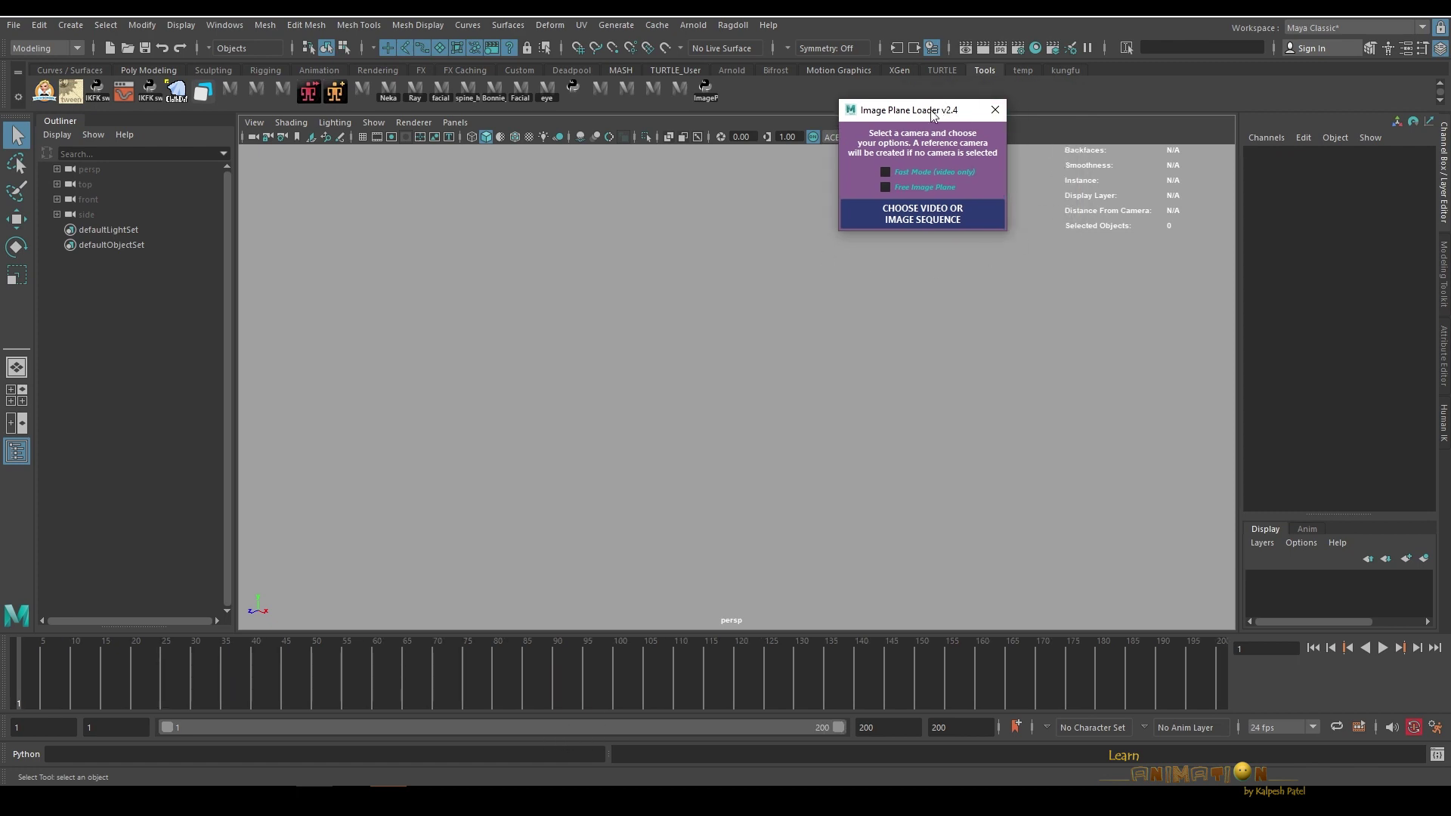
drag(932, 114, 946, 105)
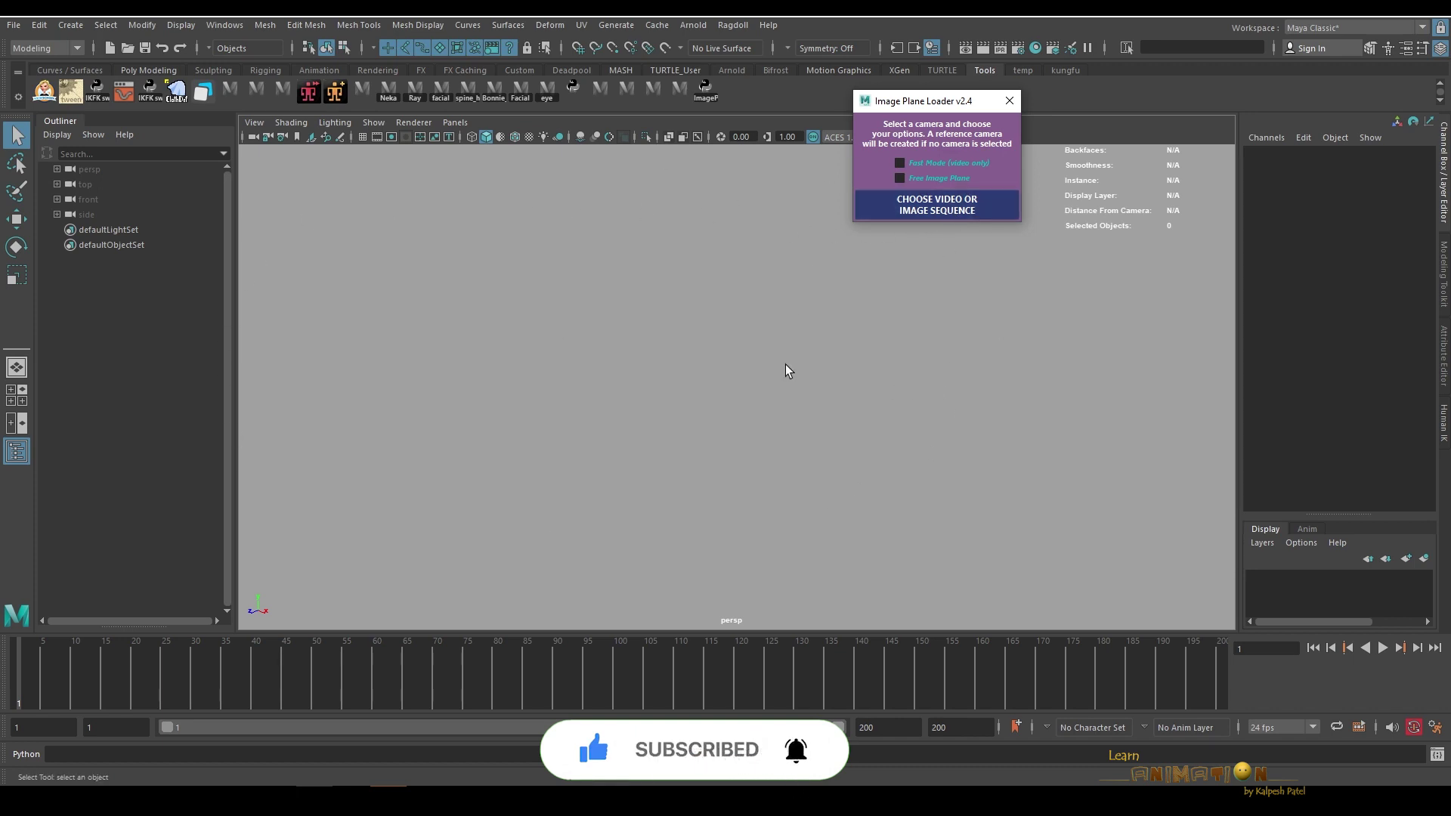
drag(937, 100, 918, 118)
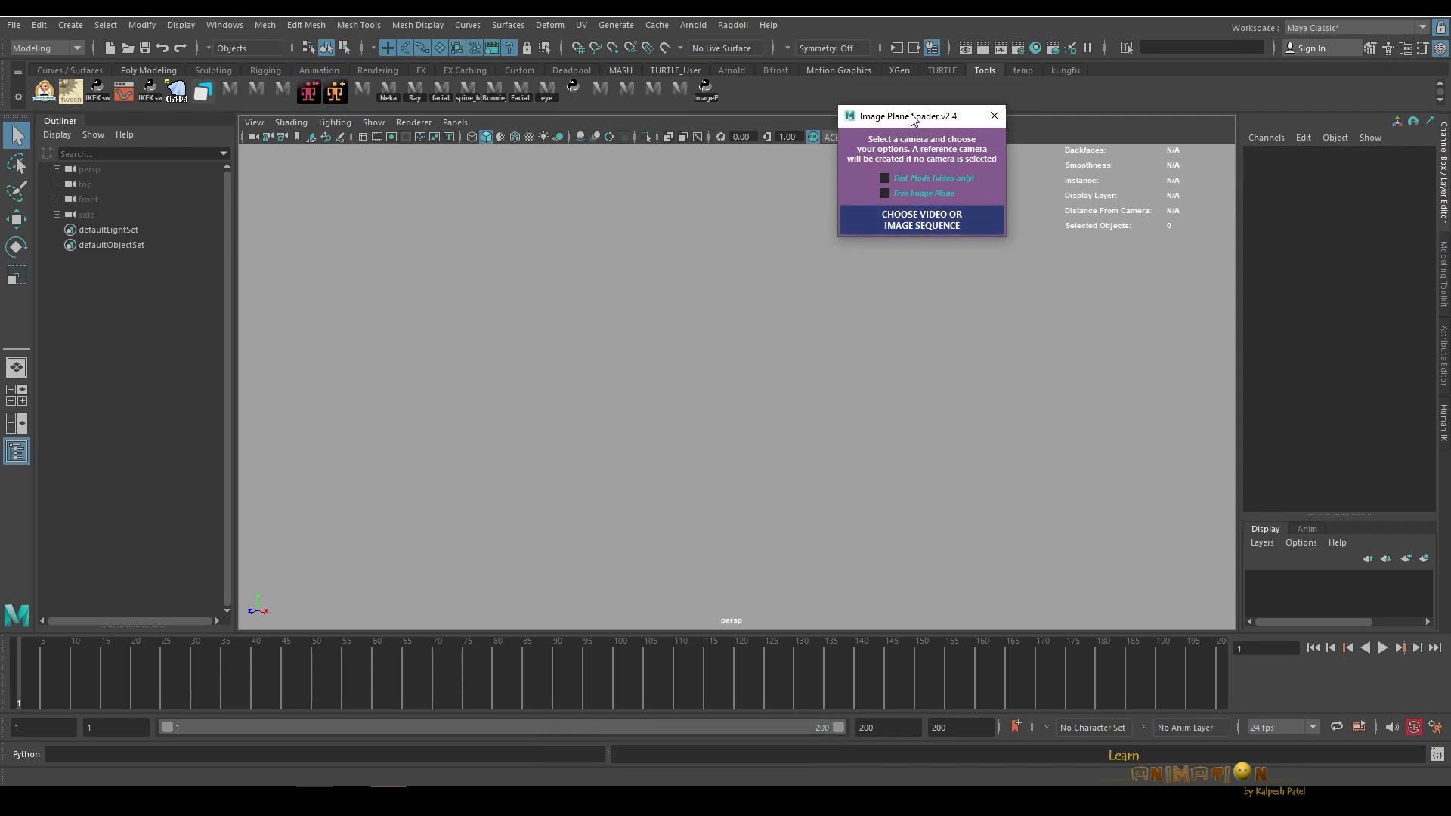
drag(909, 119, 929, 103)
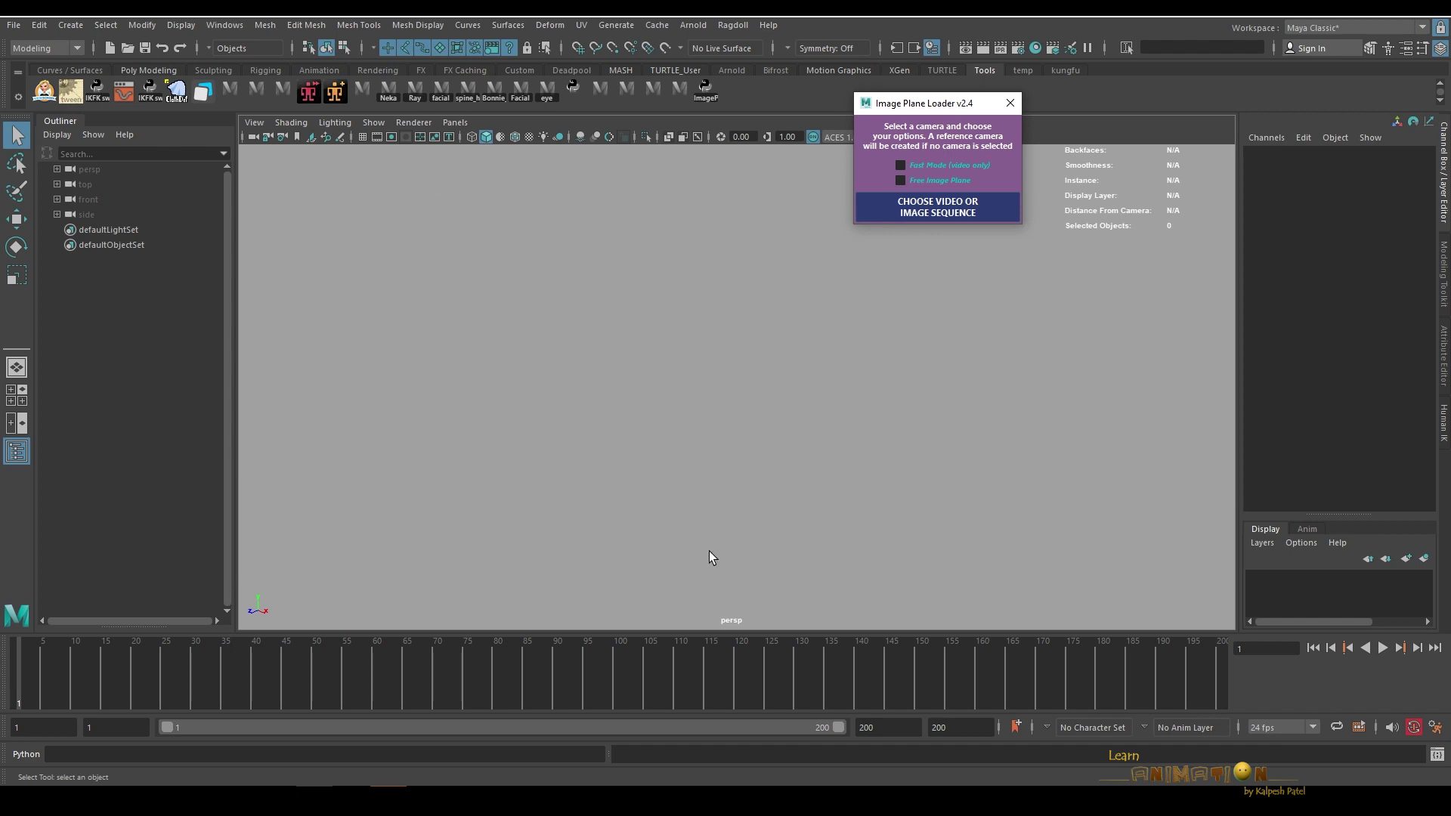
Step: Load preview.mp4 as an image plane and look through the reference camera
click(939, 209)
click(492, 264)
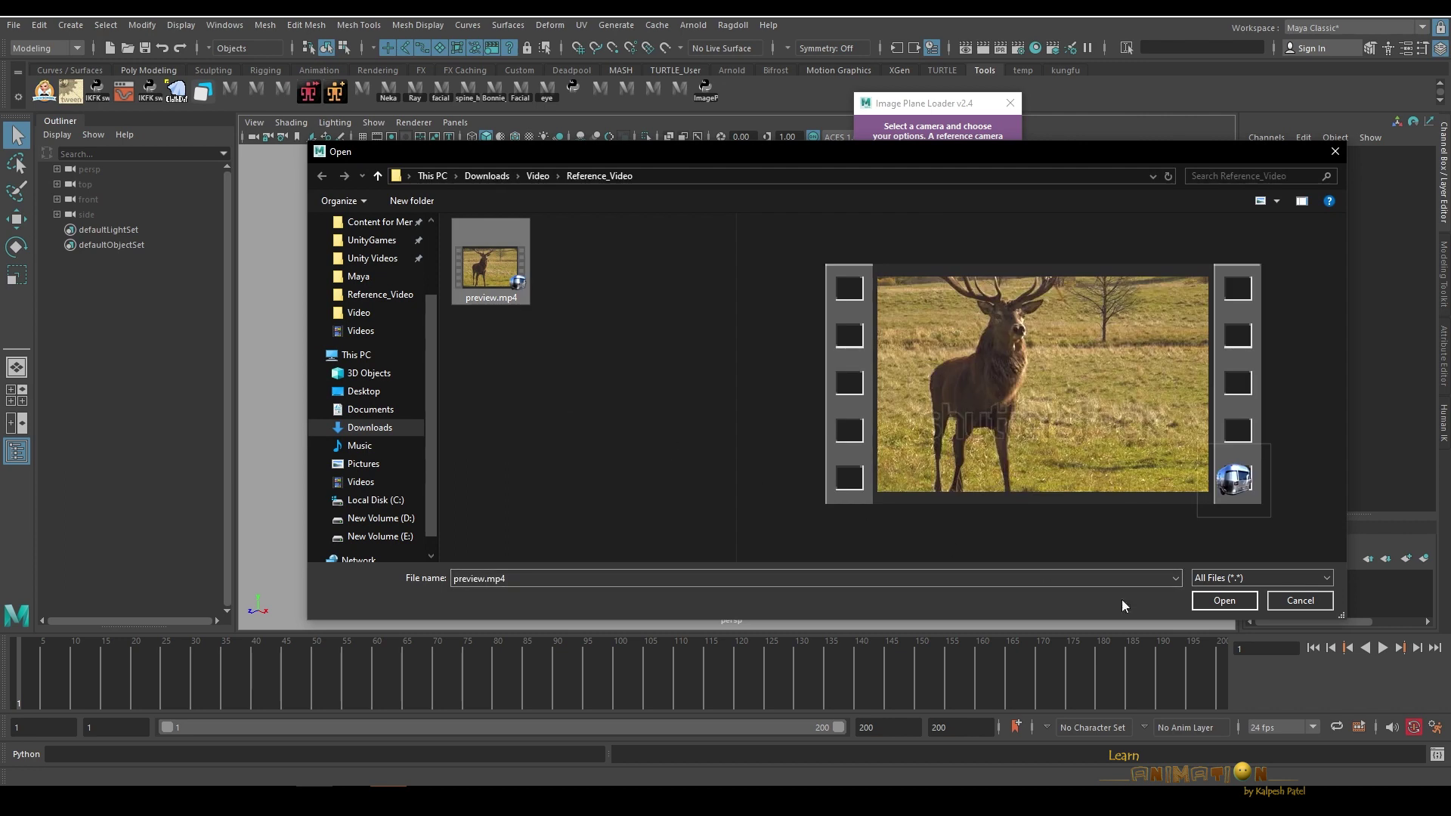
click(1227, 605)
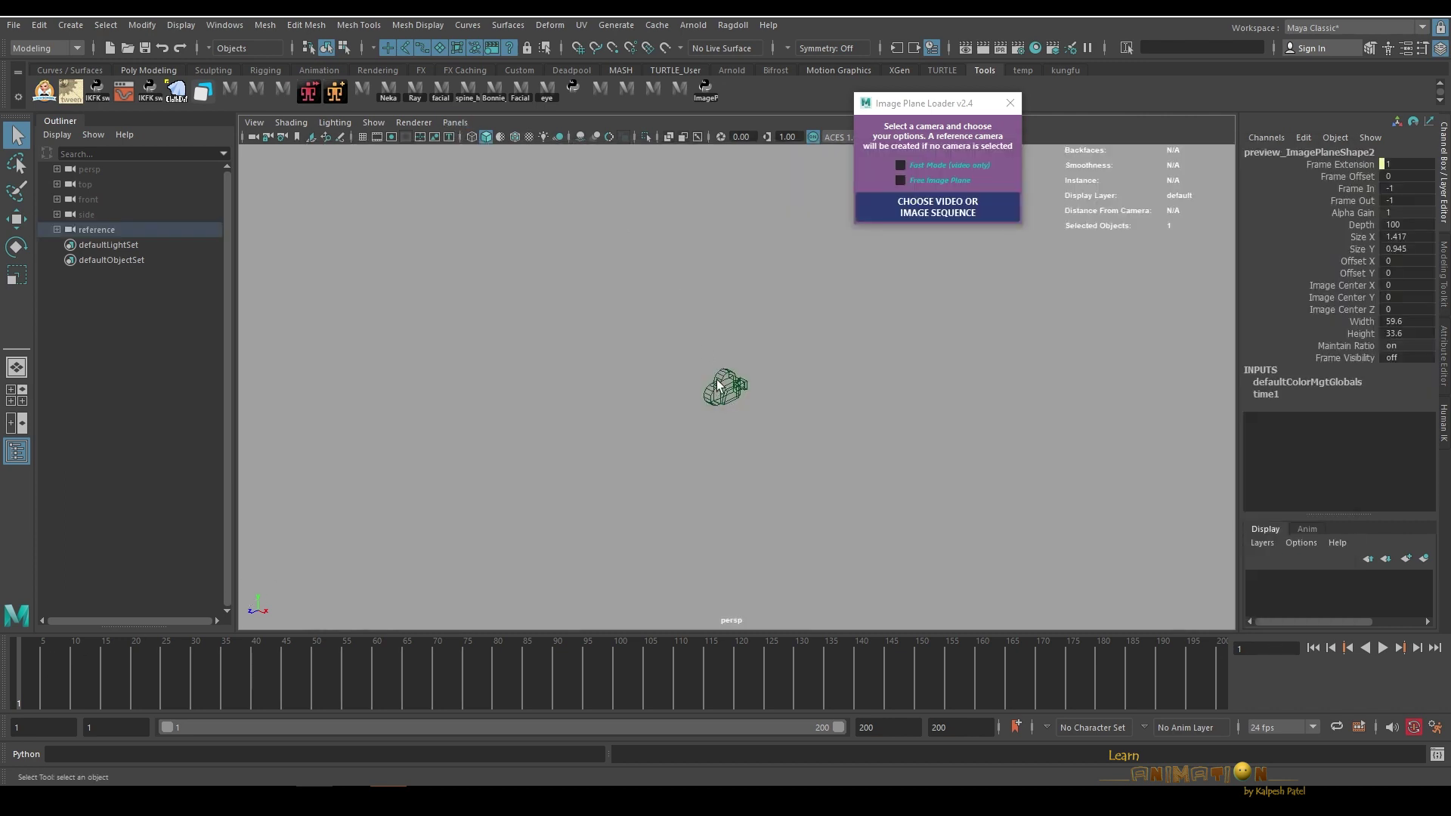
click(455, 122)
mouse_move(456, 138)
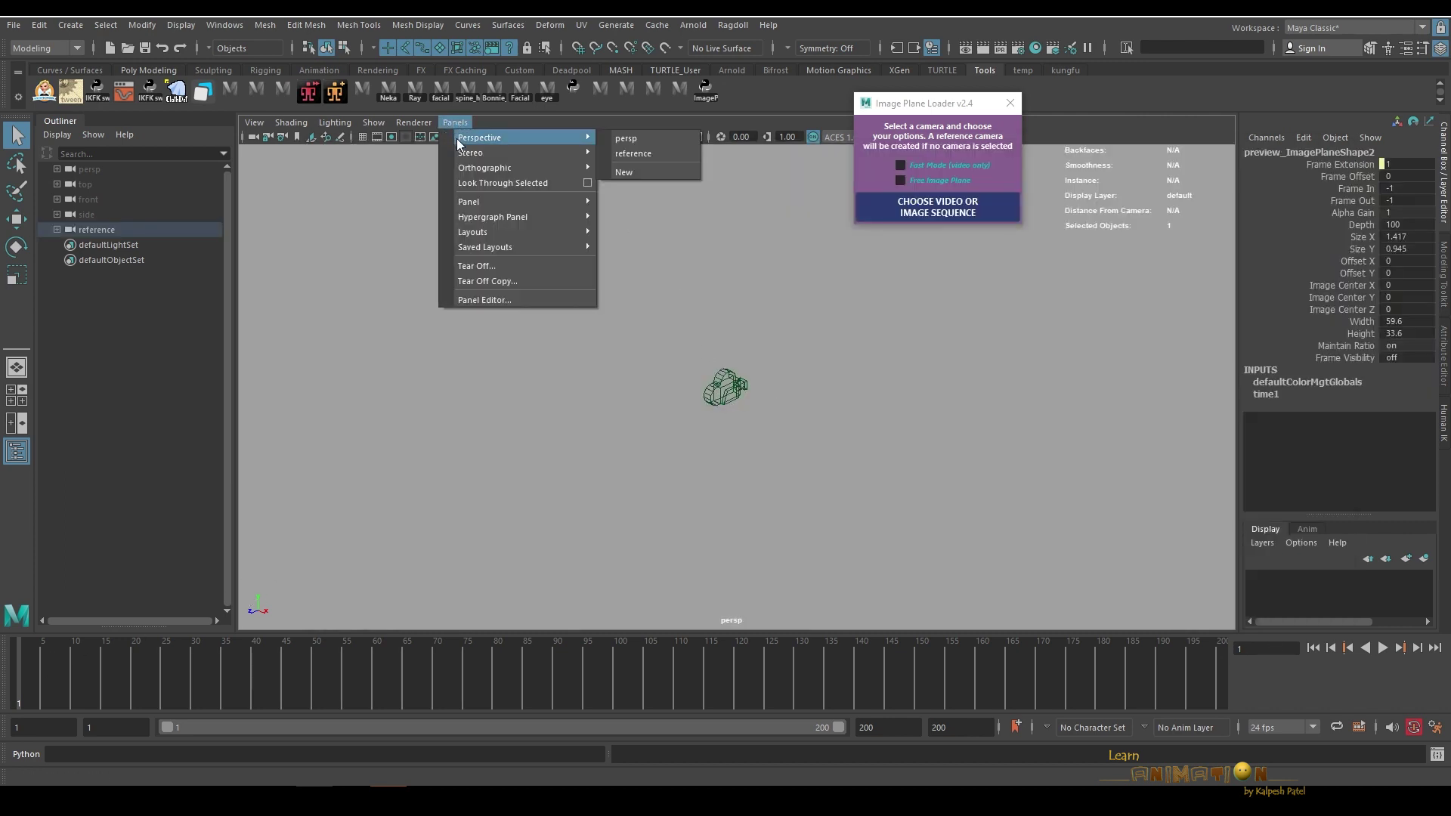
click(656, 153)
Step: Scrub the deer video to frame 165, play it from frame 1 to 130, then return to frame 1
drag(80, 658, 1040, 677)
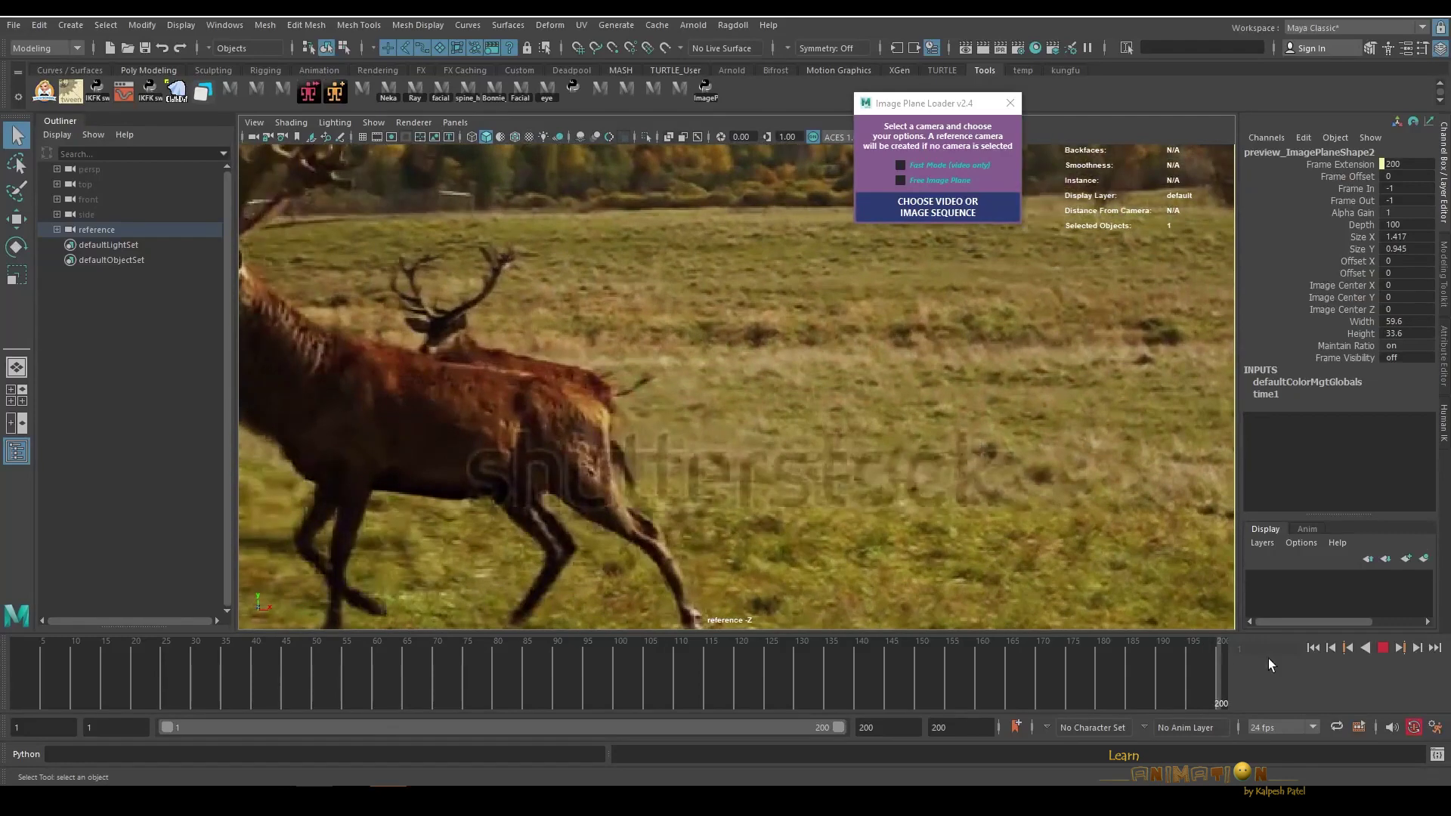
click(1313, 648)
click(1378, 647)
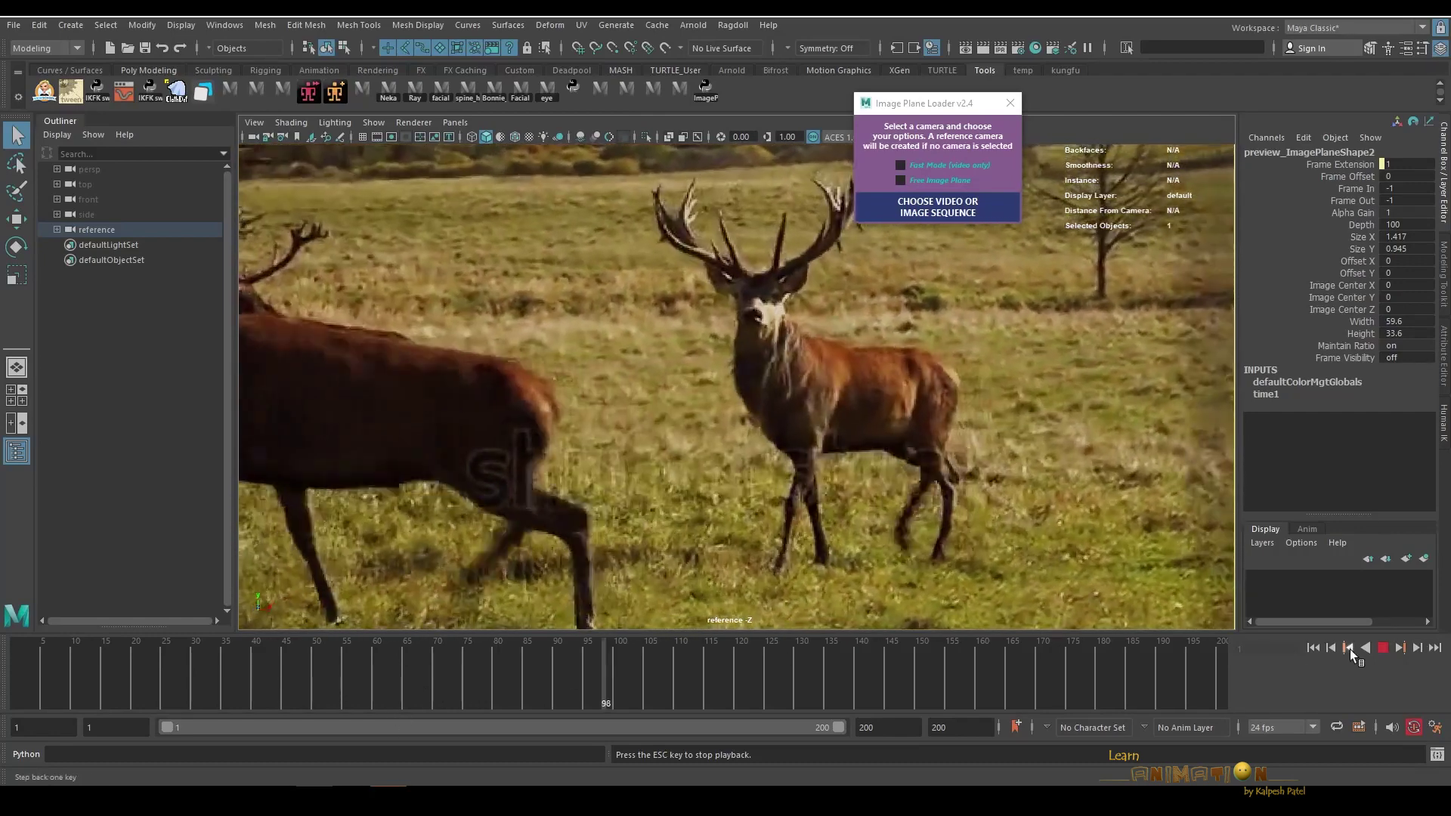
click(1383, 648)
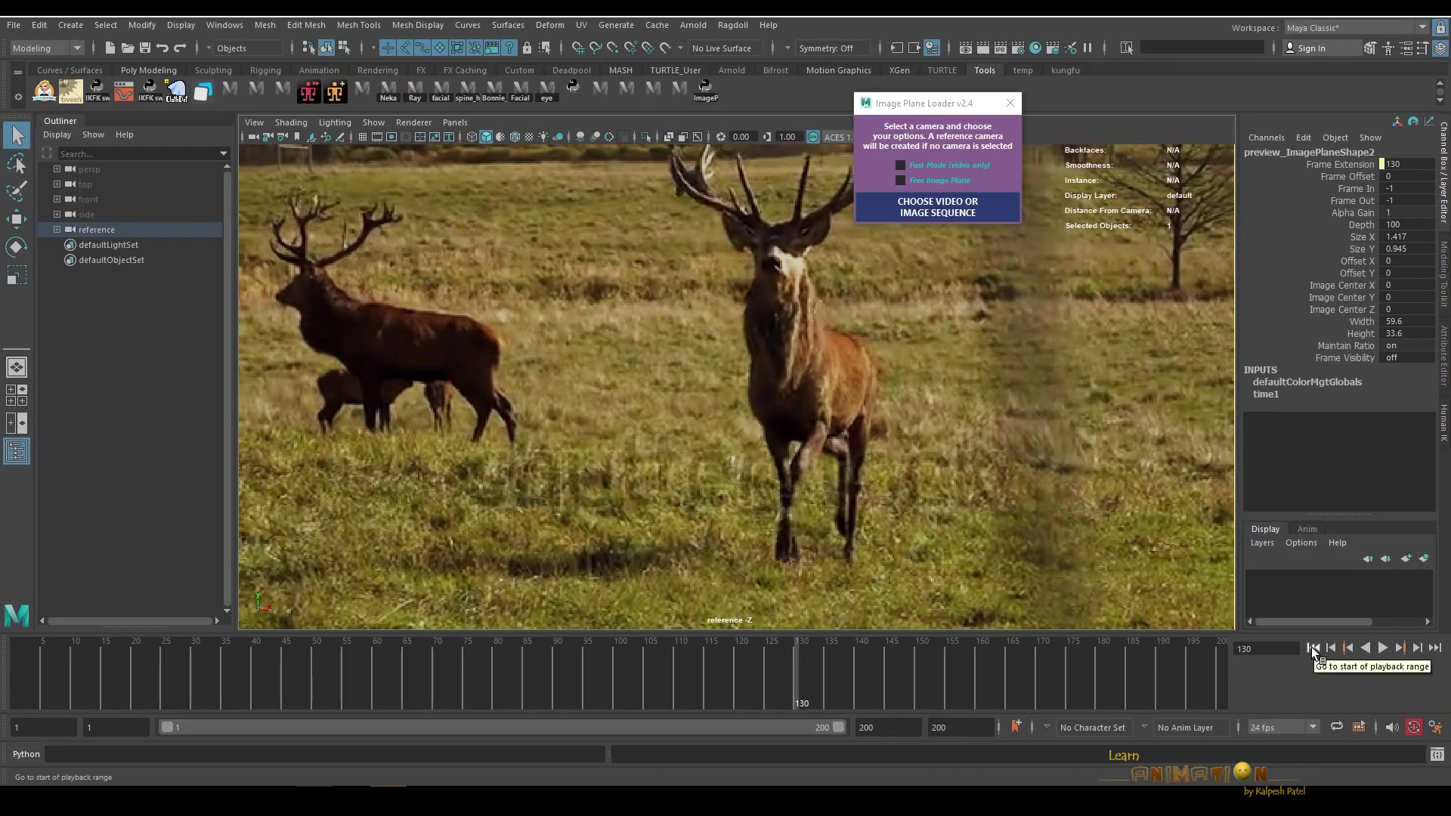
click(1312, 647)
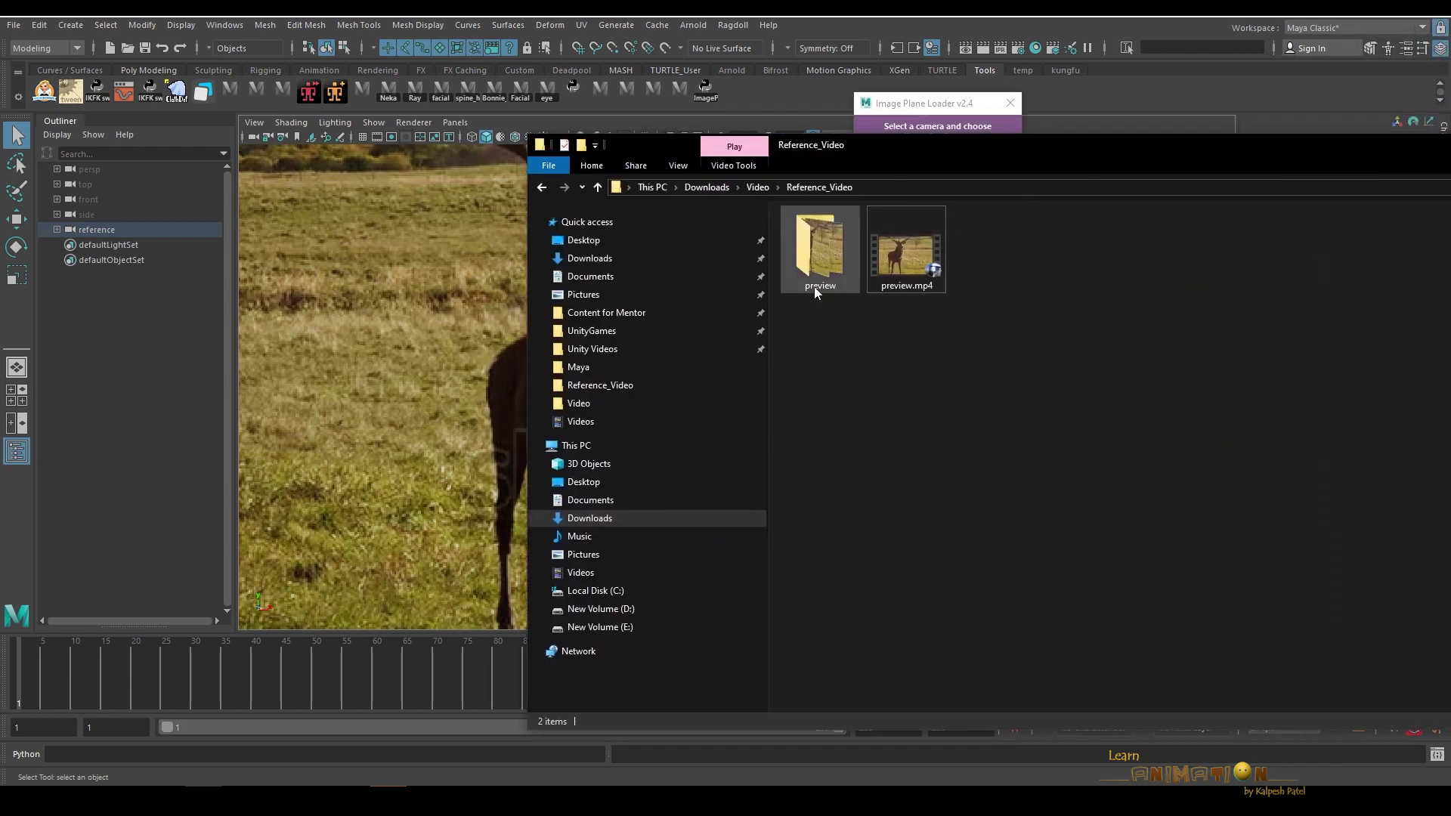
click(816, 265)
double_click(816, 264)
click(825, 275)
scroll(1207, 444, down, 15)
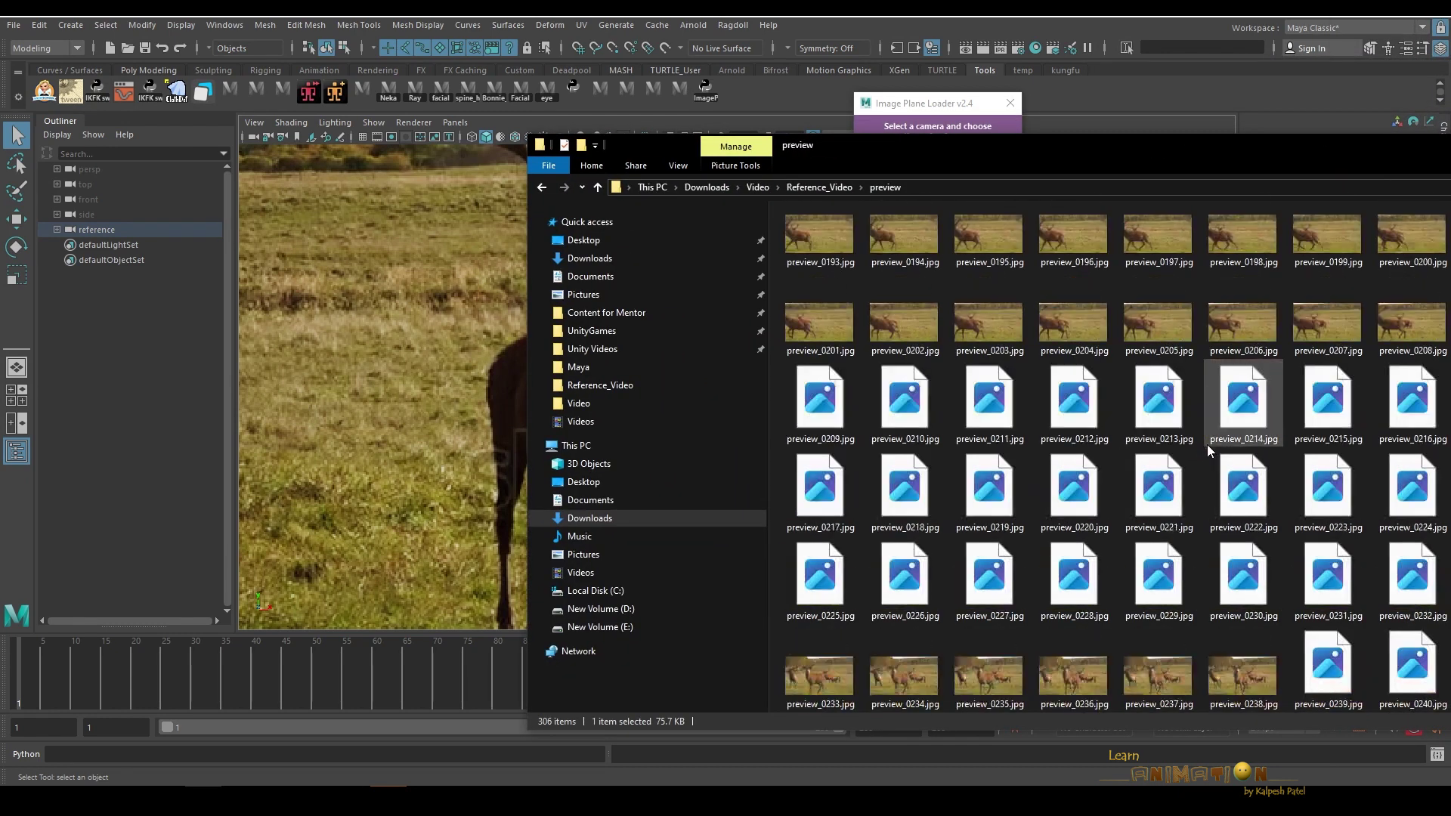
scroll(1148, 529, up, 20)
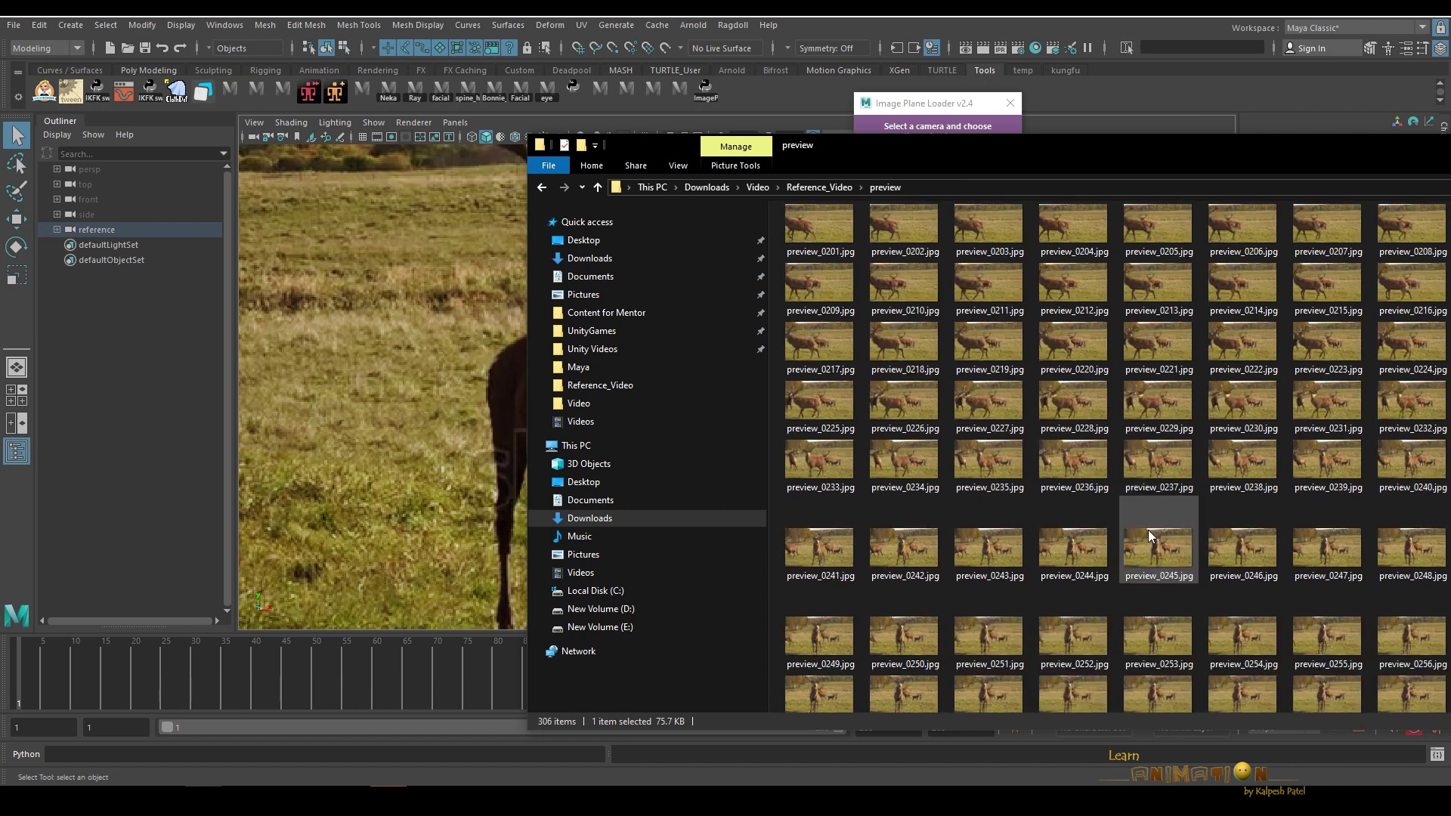
scroll(1149, 528, up, 8)
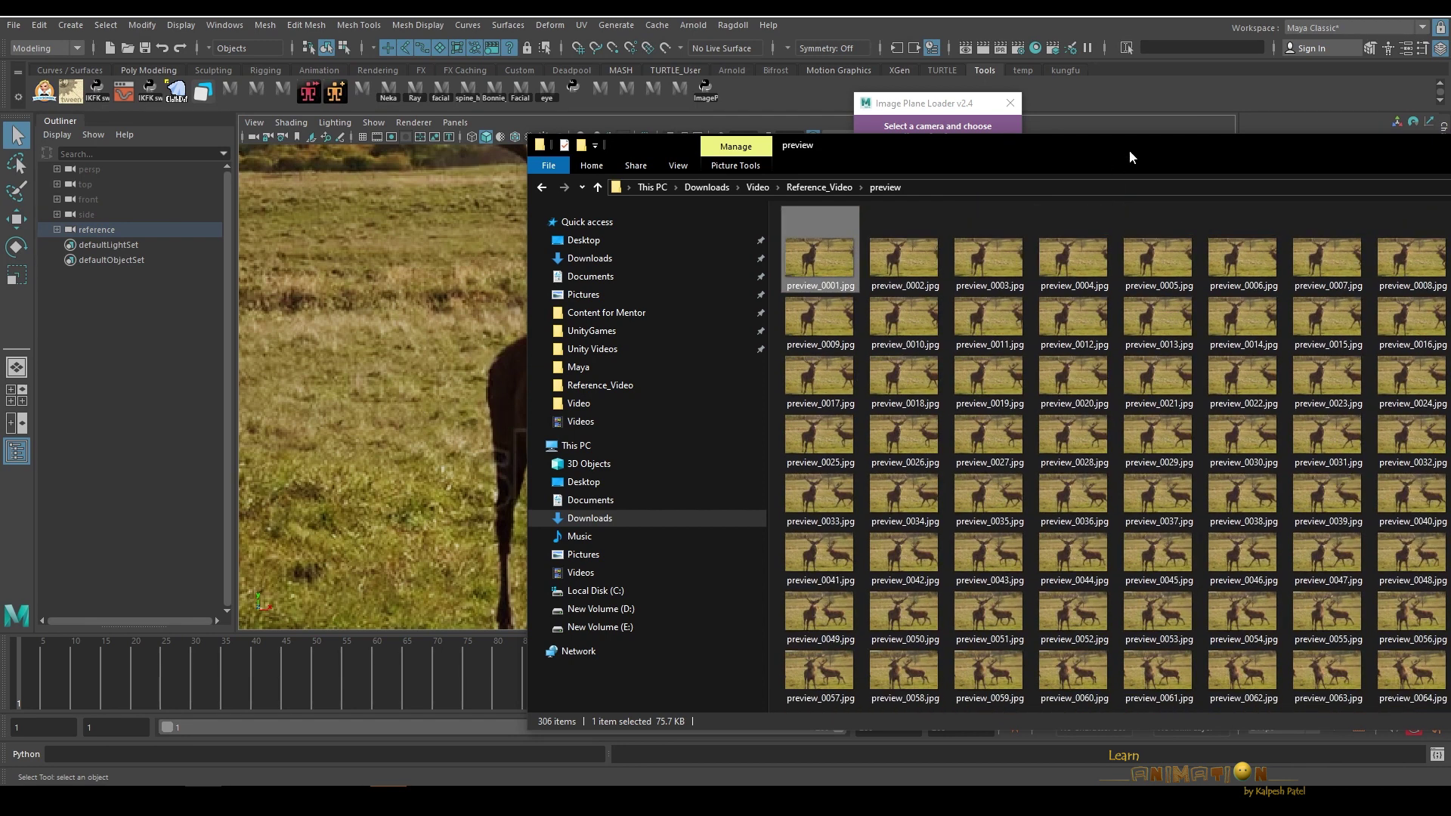
drag(1129, 149, 875, 98)
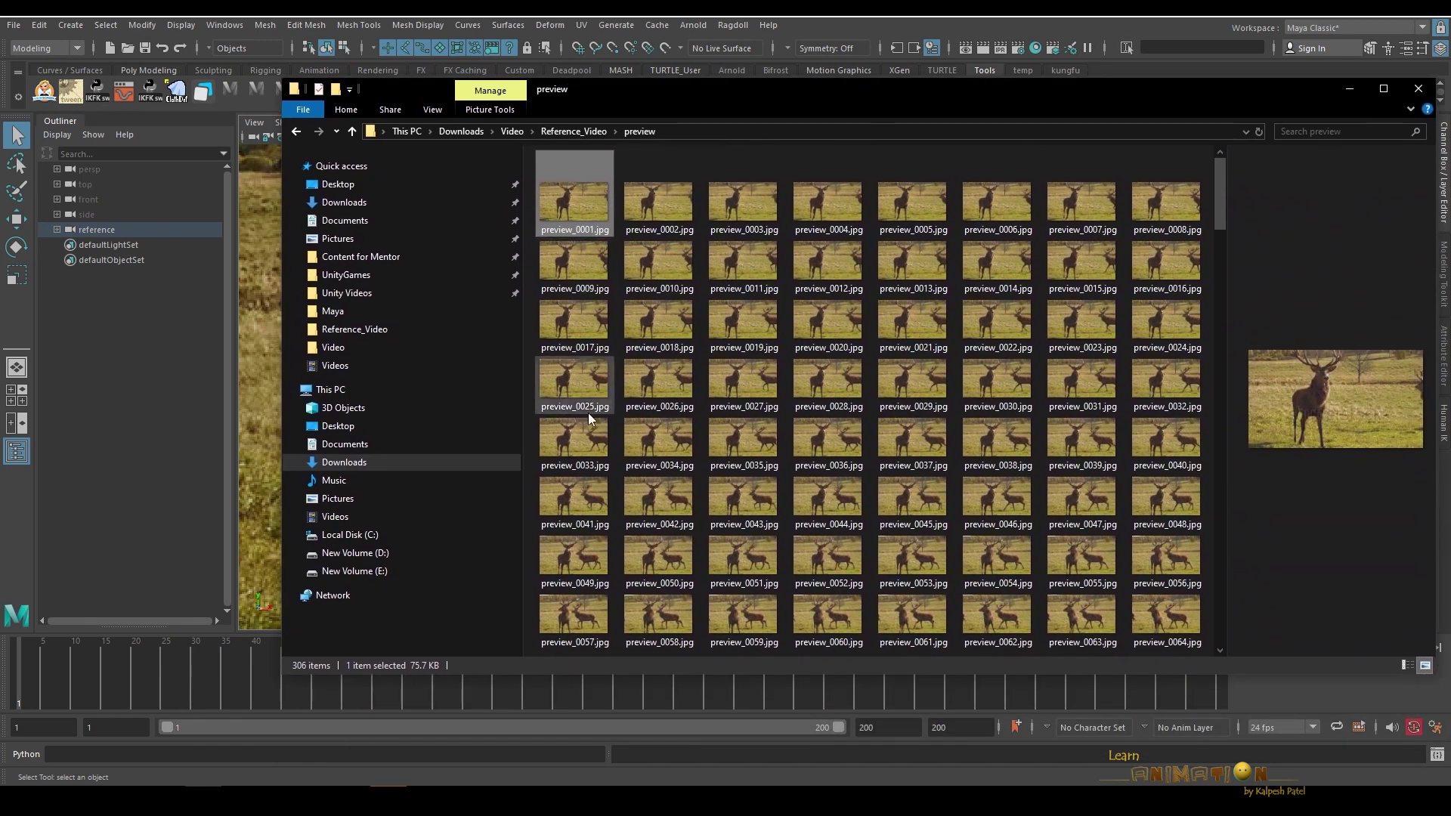
scroll(795, 550, down, 7)
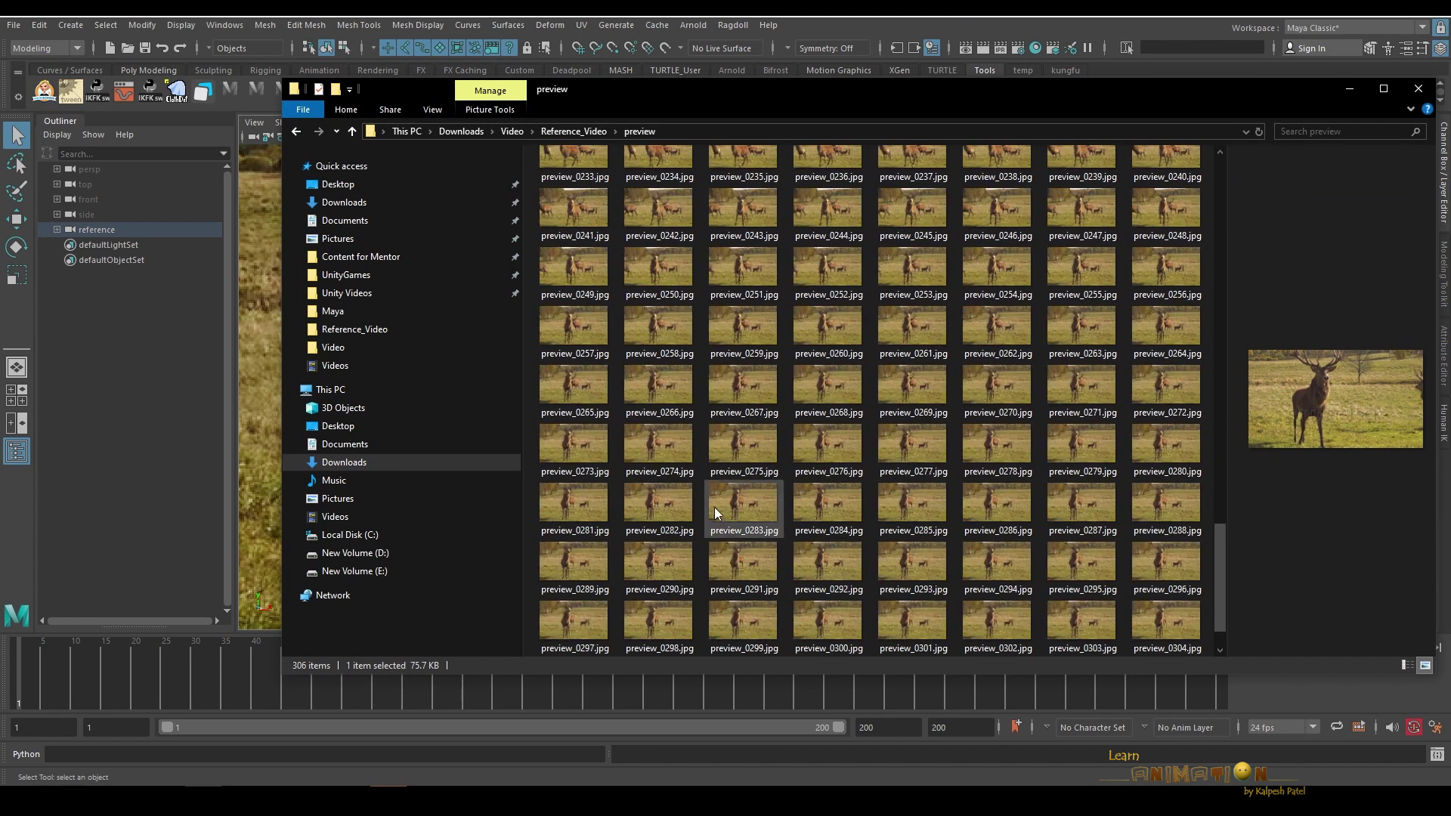
scroll(680, 445, down, 2)
click(582, 169)
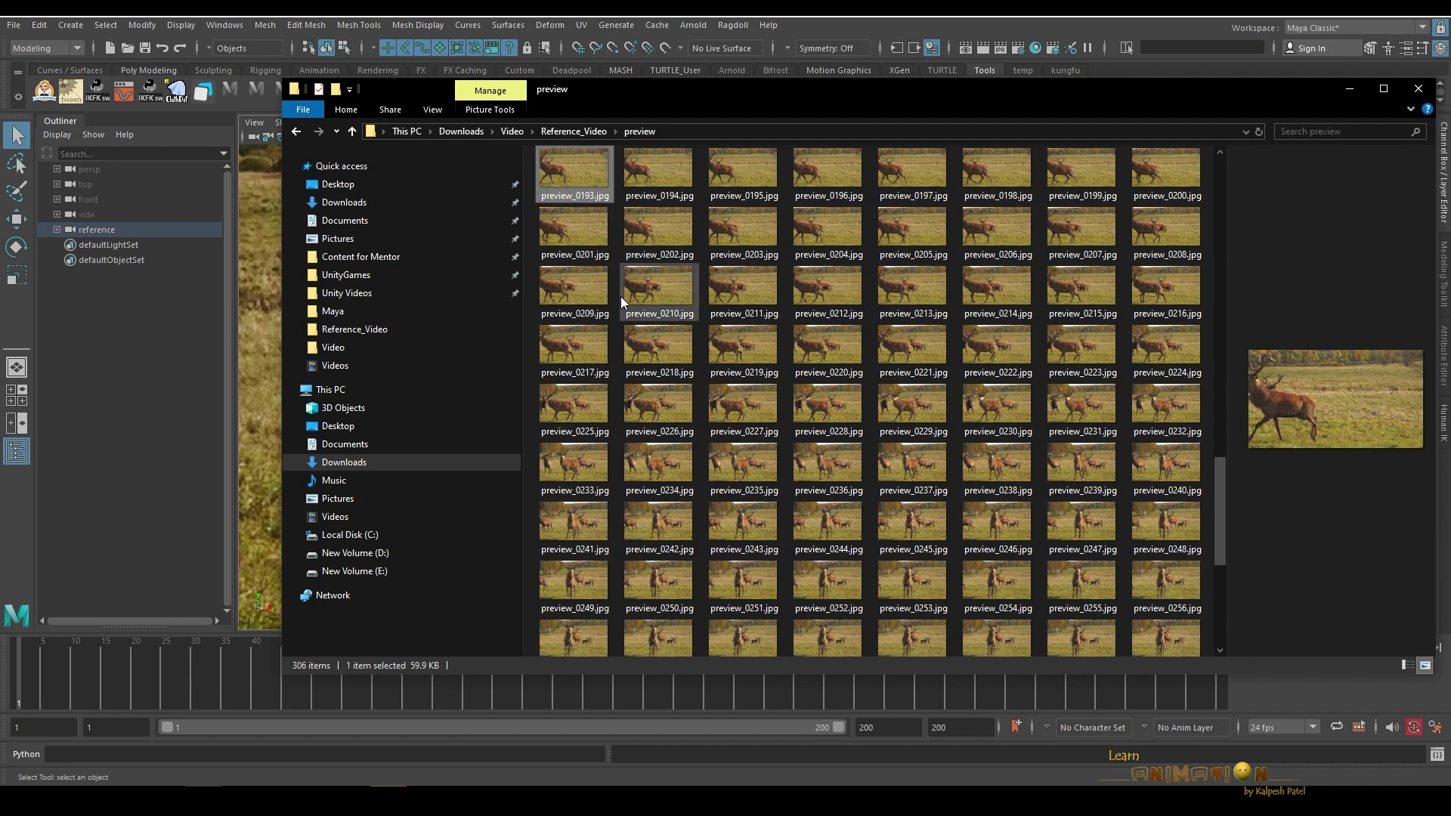
scroll(619, 296, up, 5)
scroll(619, 296, up, 1)
click(578, 172)
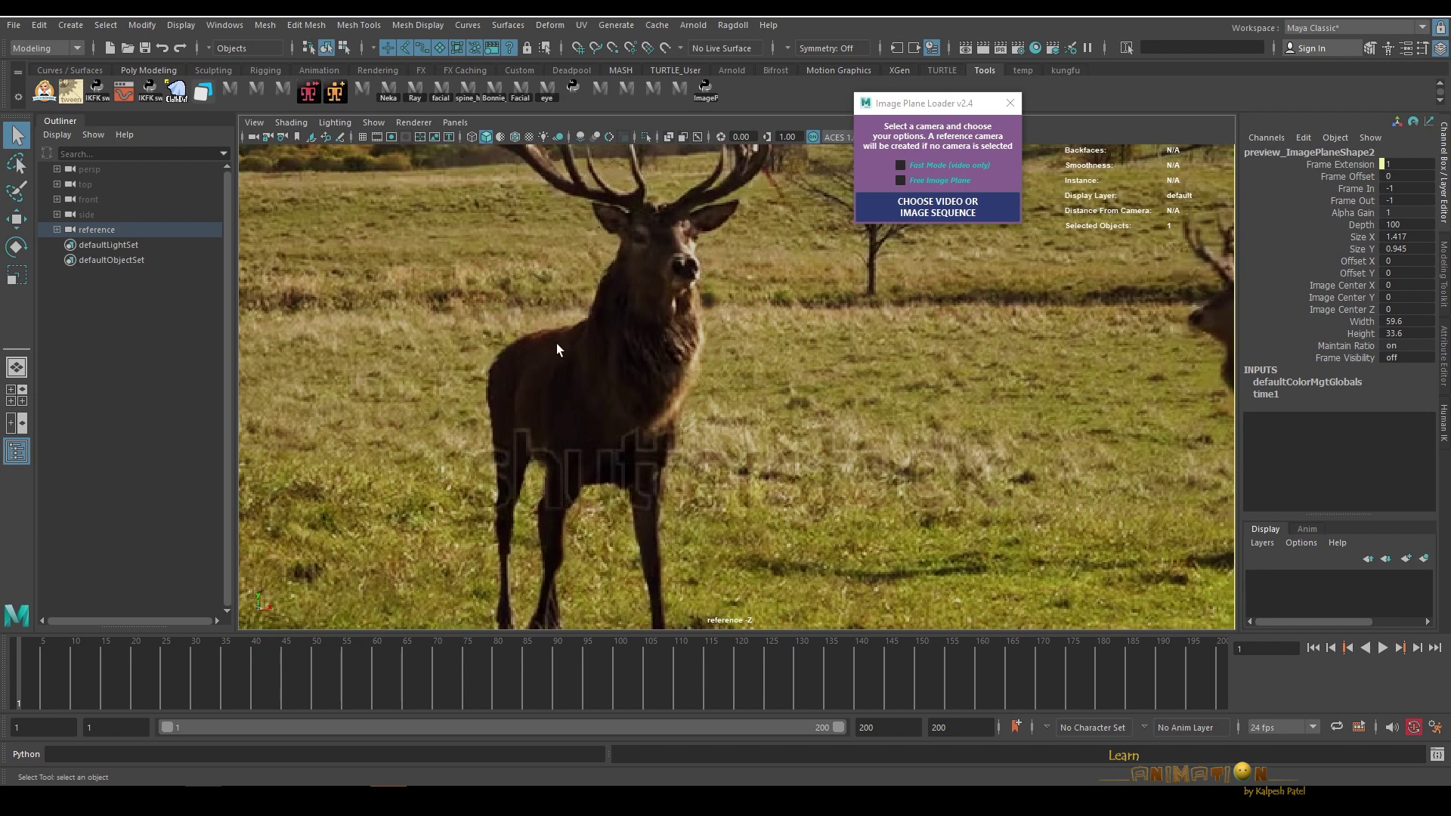
Step: Start a new Maya scene, discarding unsaved changes
click(13, 25)
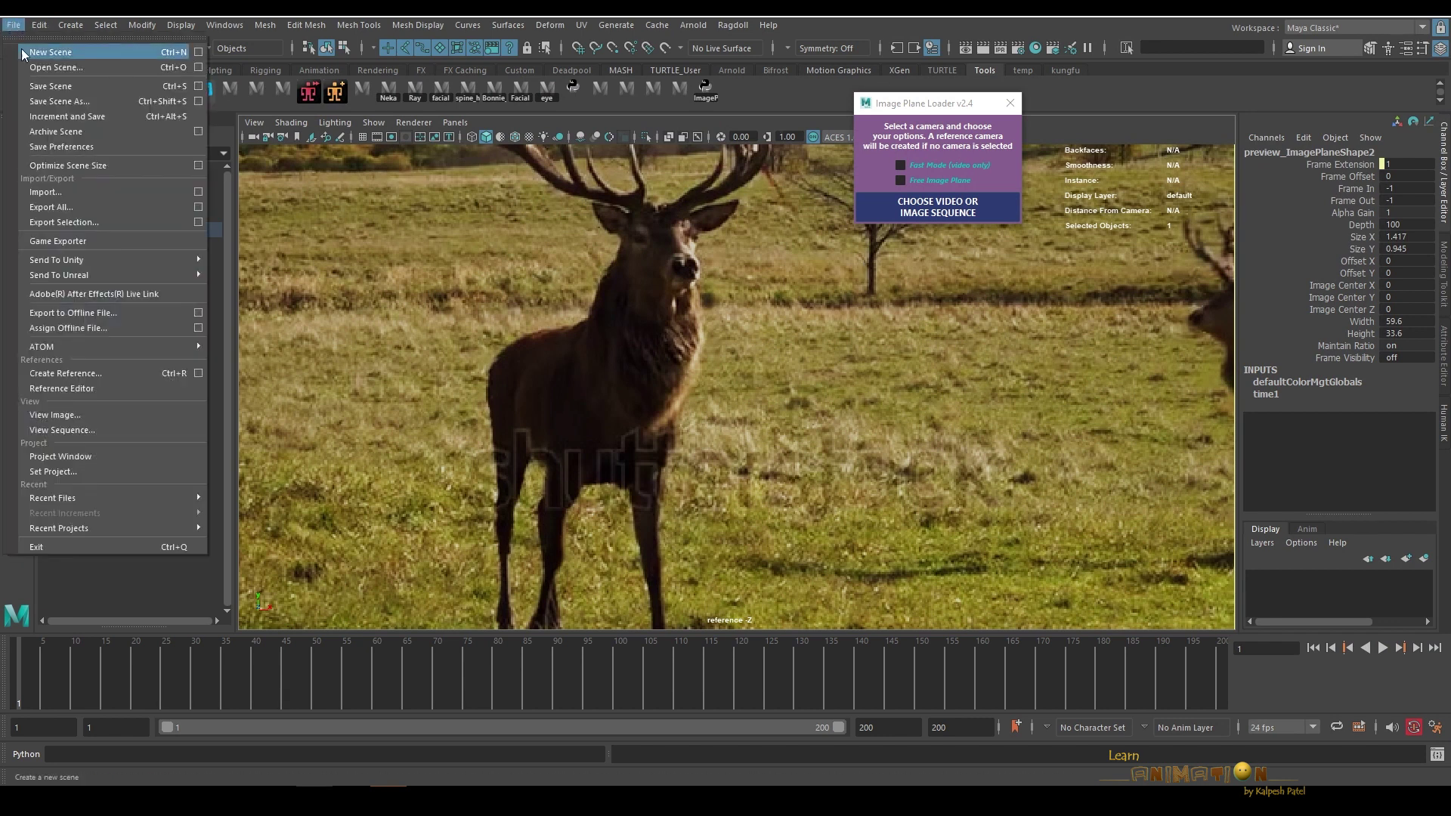
click(24, 48)
click(714, 401)
Step: In Explorer, permanently delete the preview folder from Reference_Video
drag(1447, 160, 882, 160)
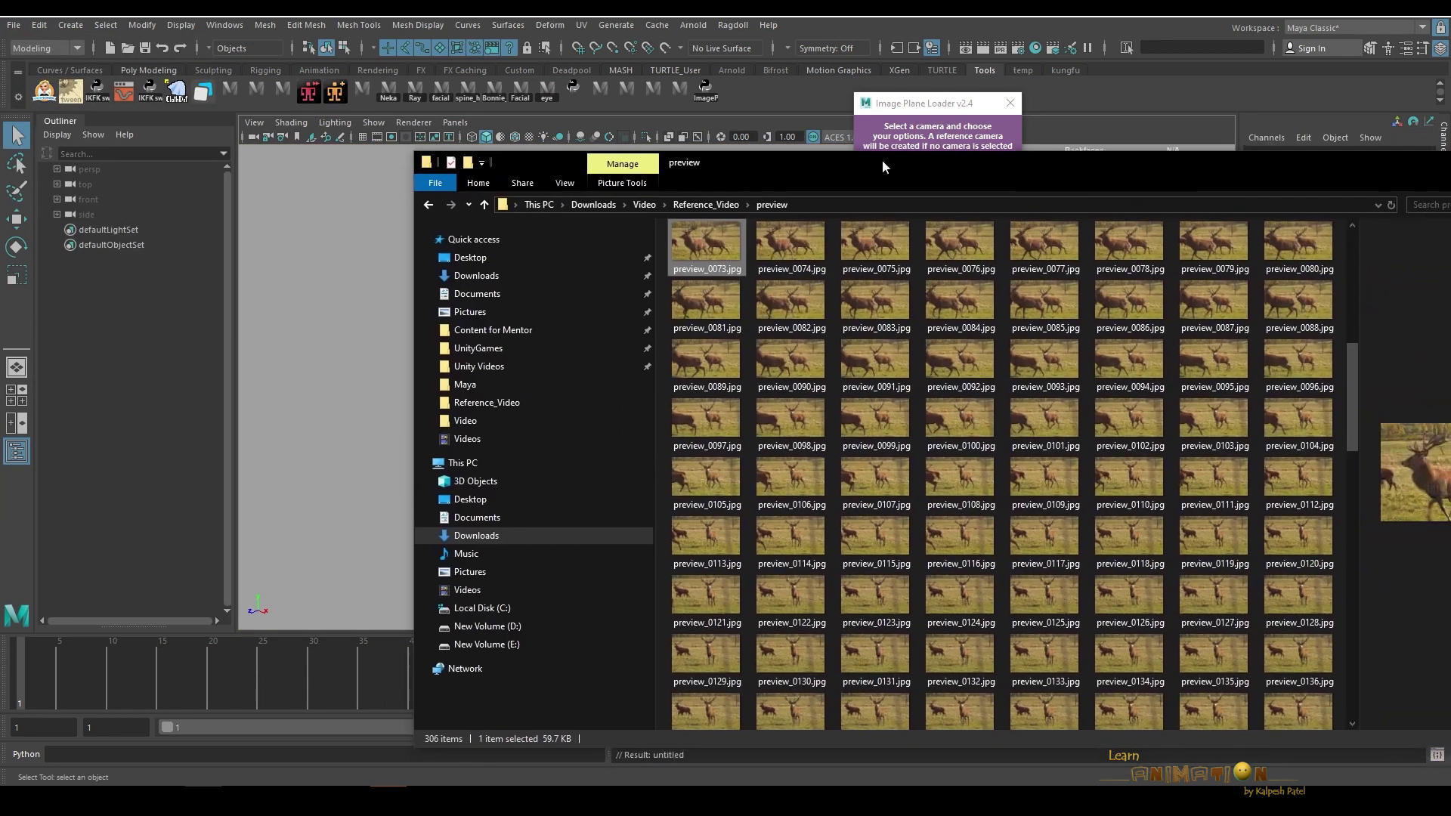
click(717, 205)
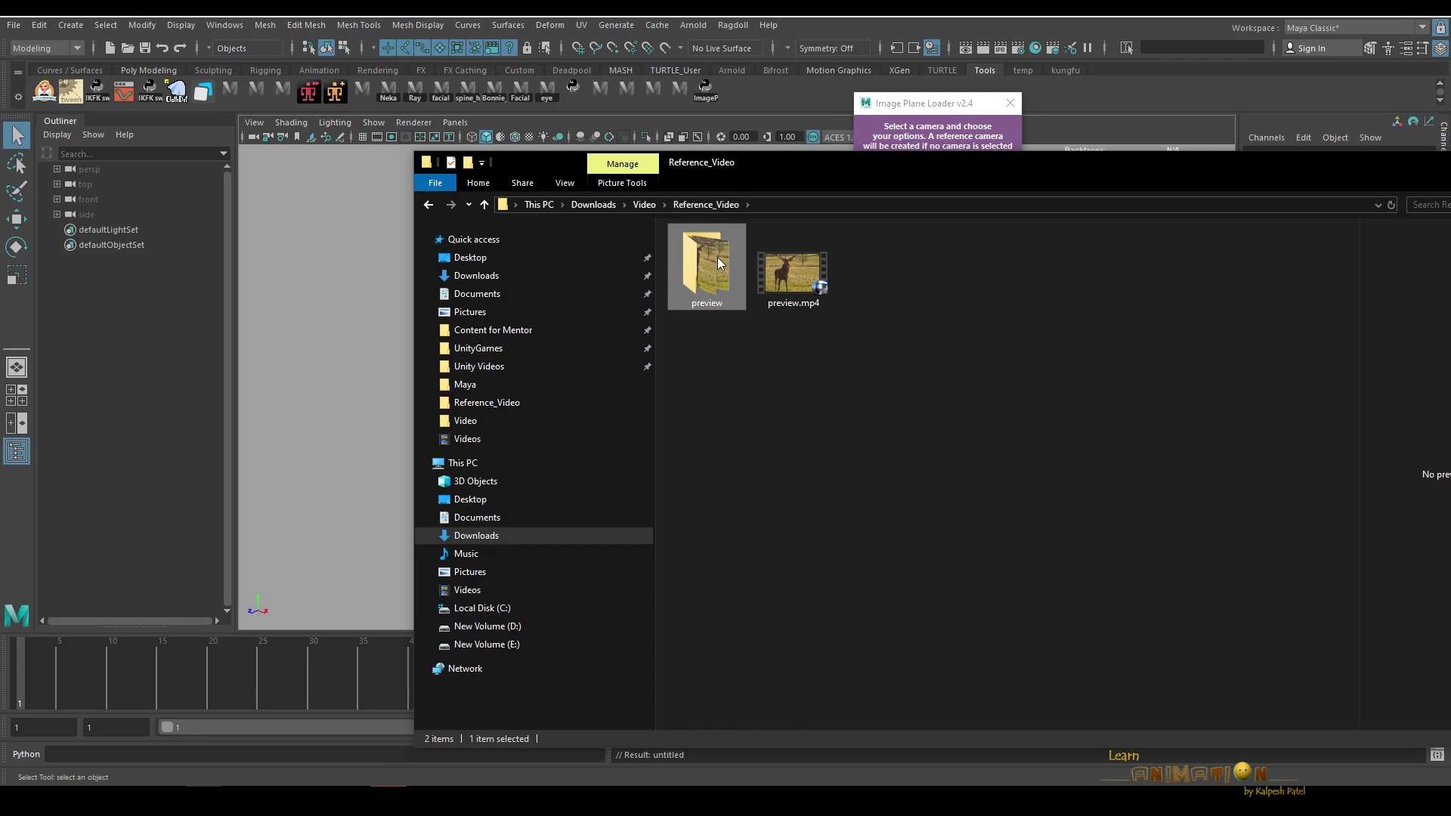
key(shift+Delete)
key(Return)
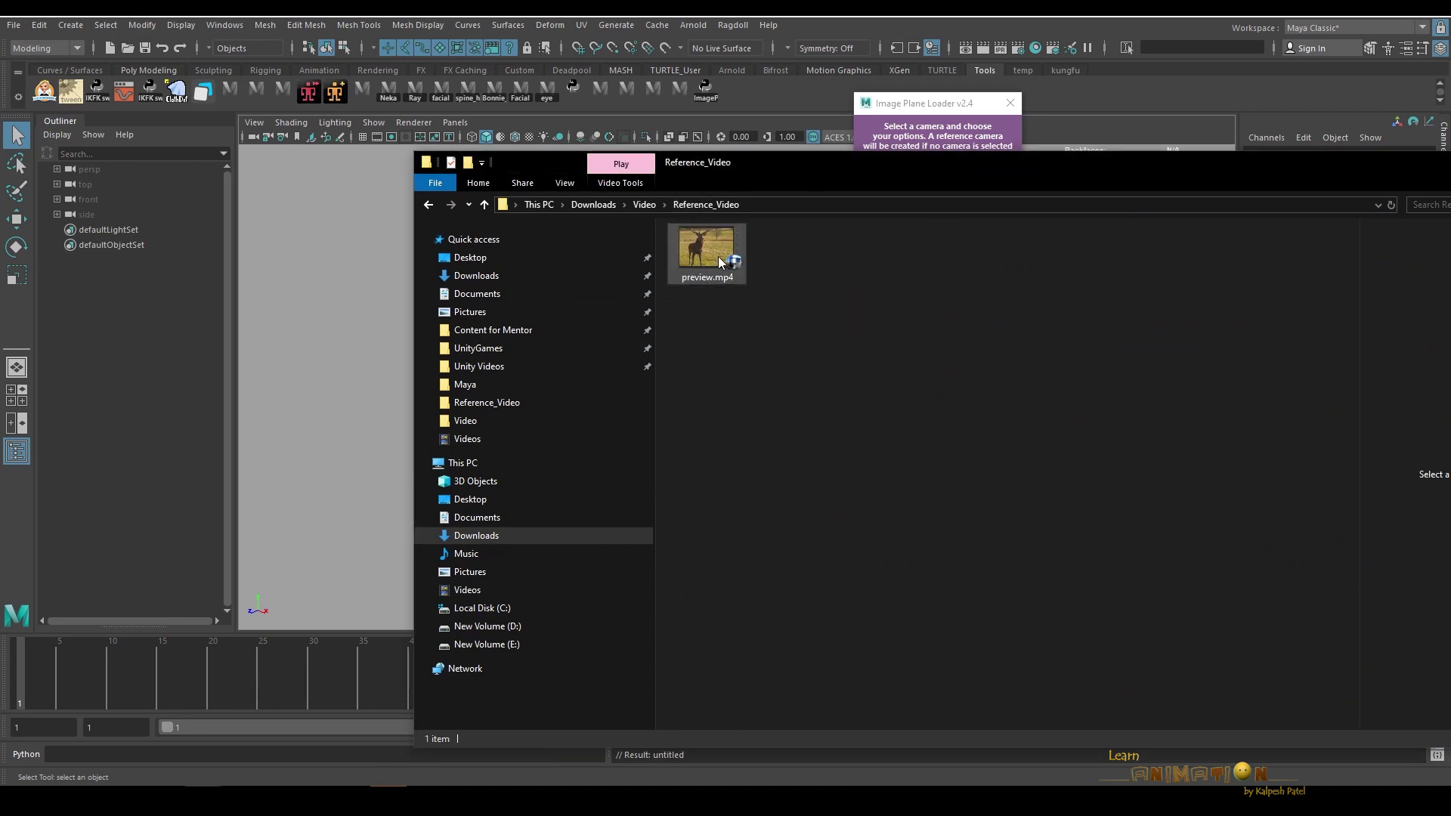
drag(787, 157, 1450, 158)
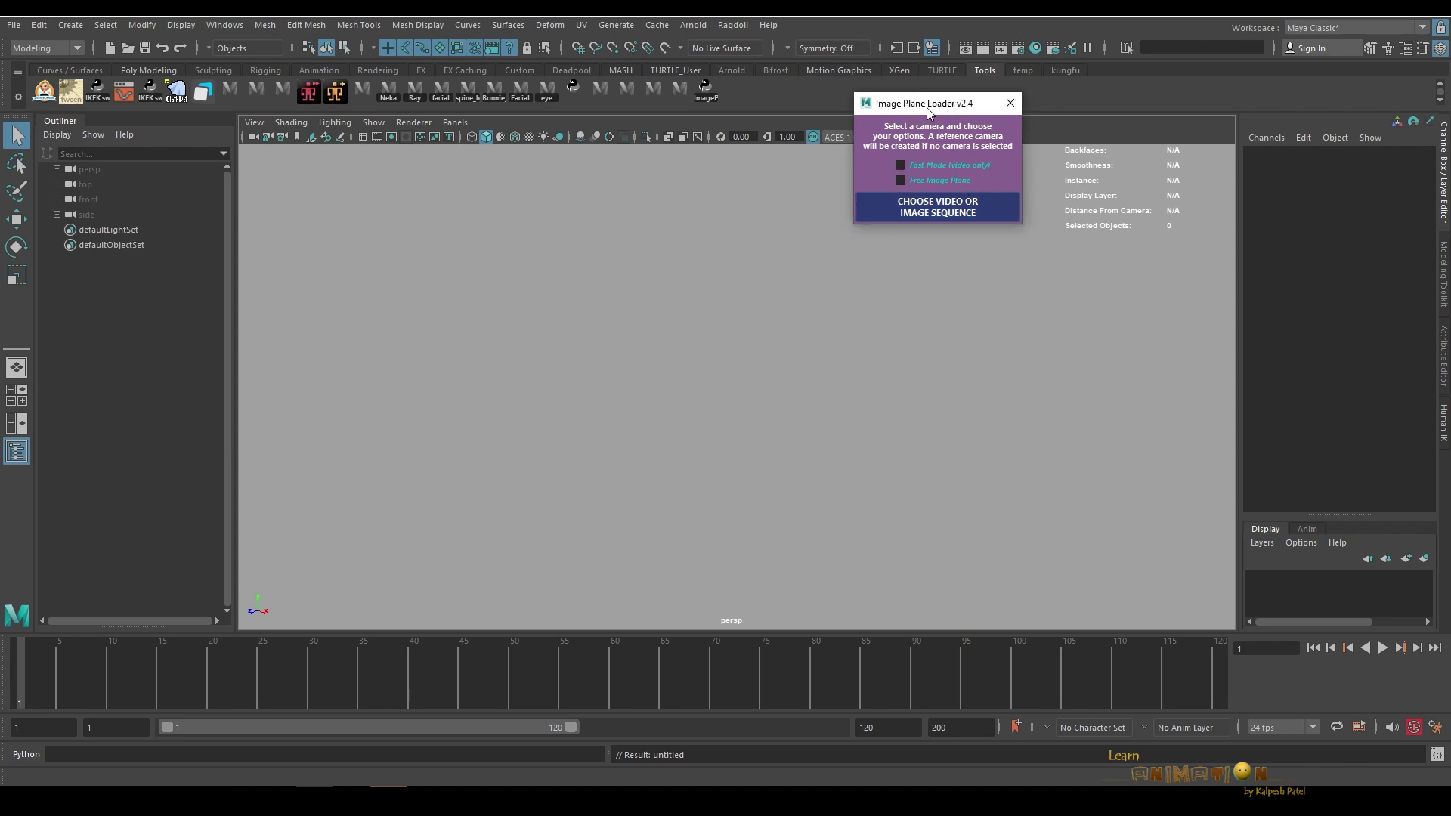
Step: Create a new camera, camera1, from Create > Cameras
drag(929, 110, 950, 105)
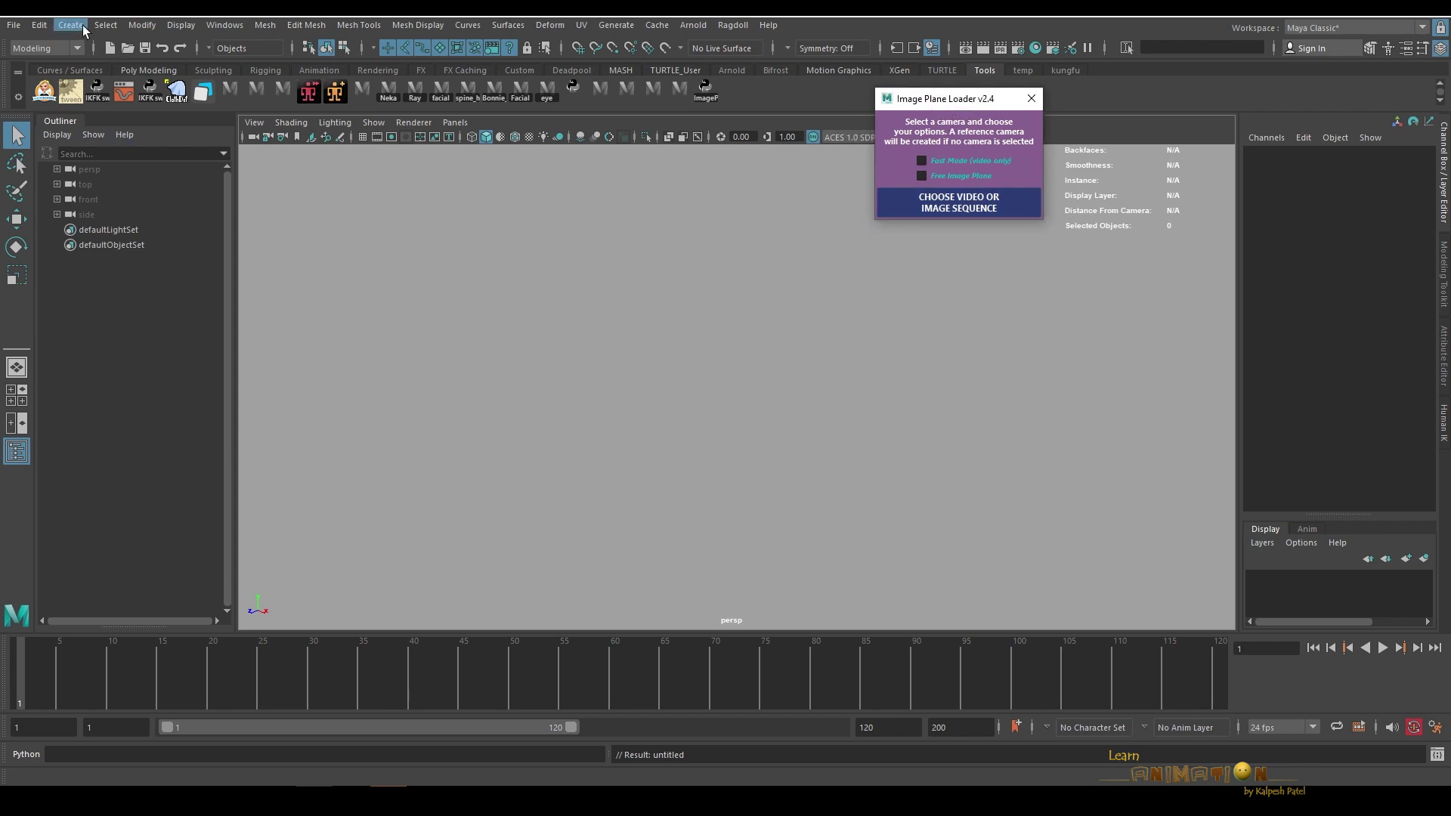
click(71, 25)
mouse_move(227, 124)
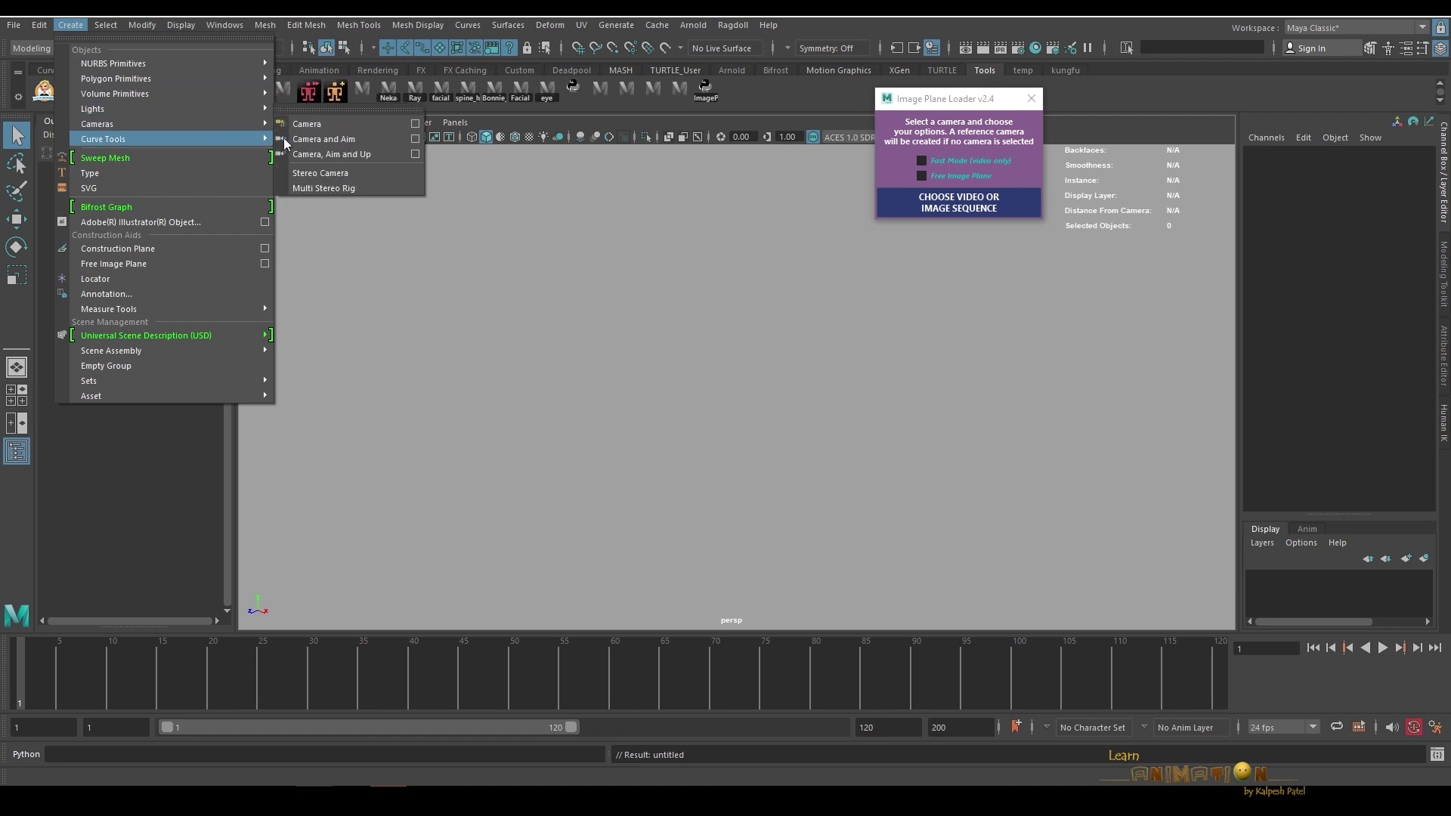
click(334, 129)
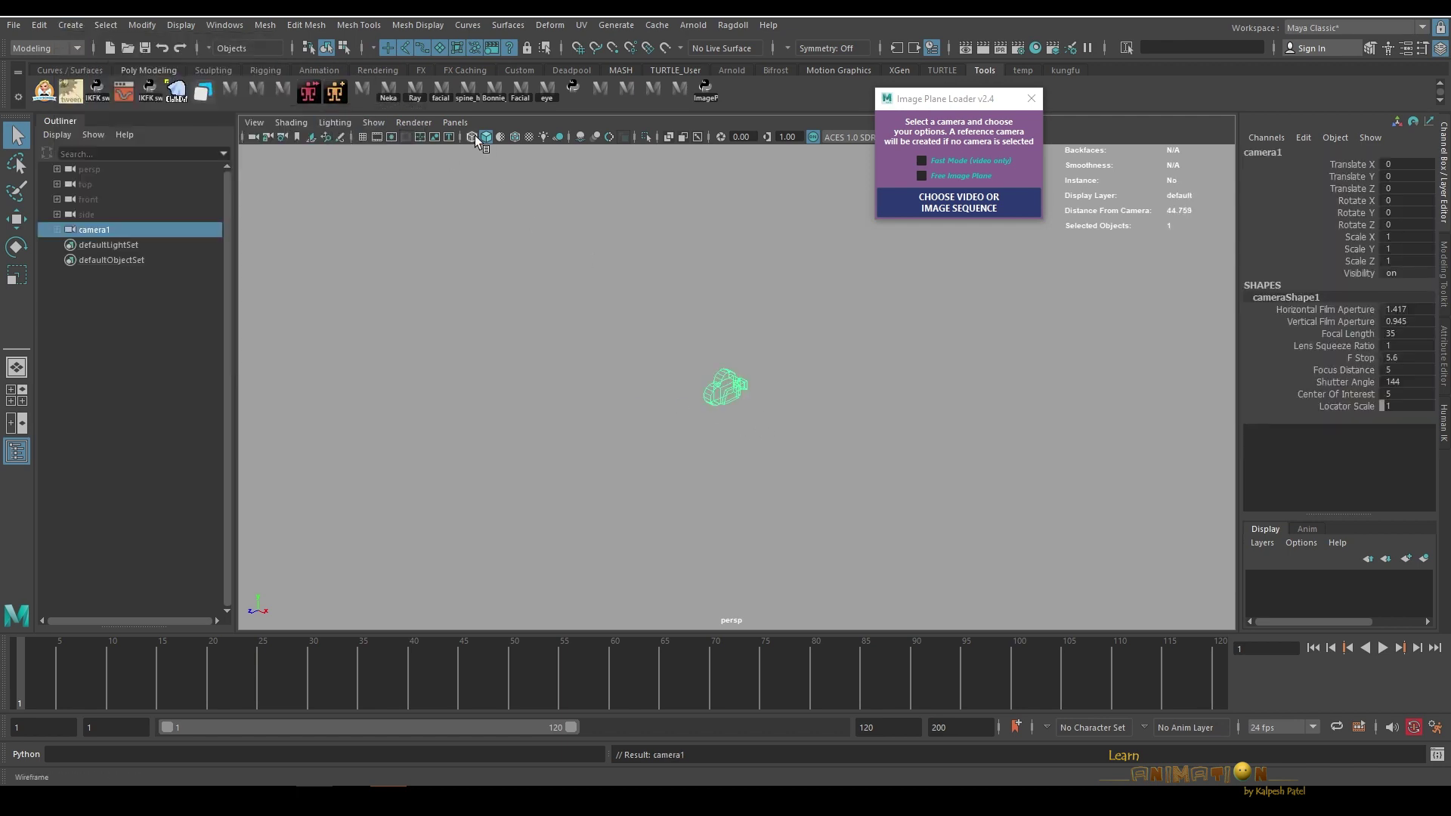
Step: Look through camera1, select it in the Outliner, and bring up the video file picker
click(456, 123)
click(487, 220)
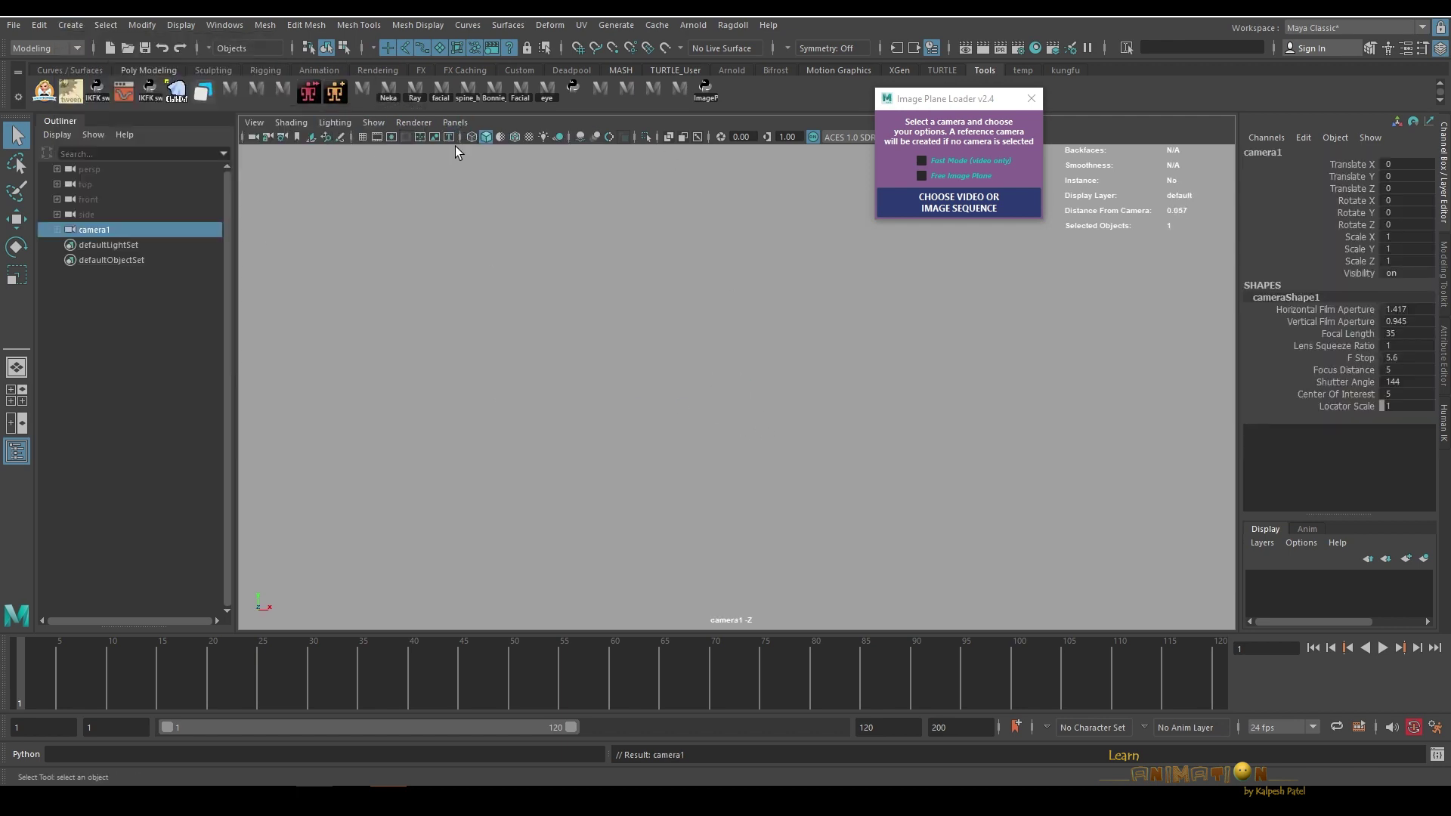
click(97, 232)
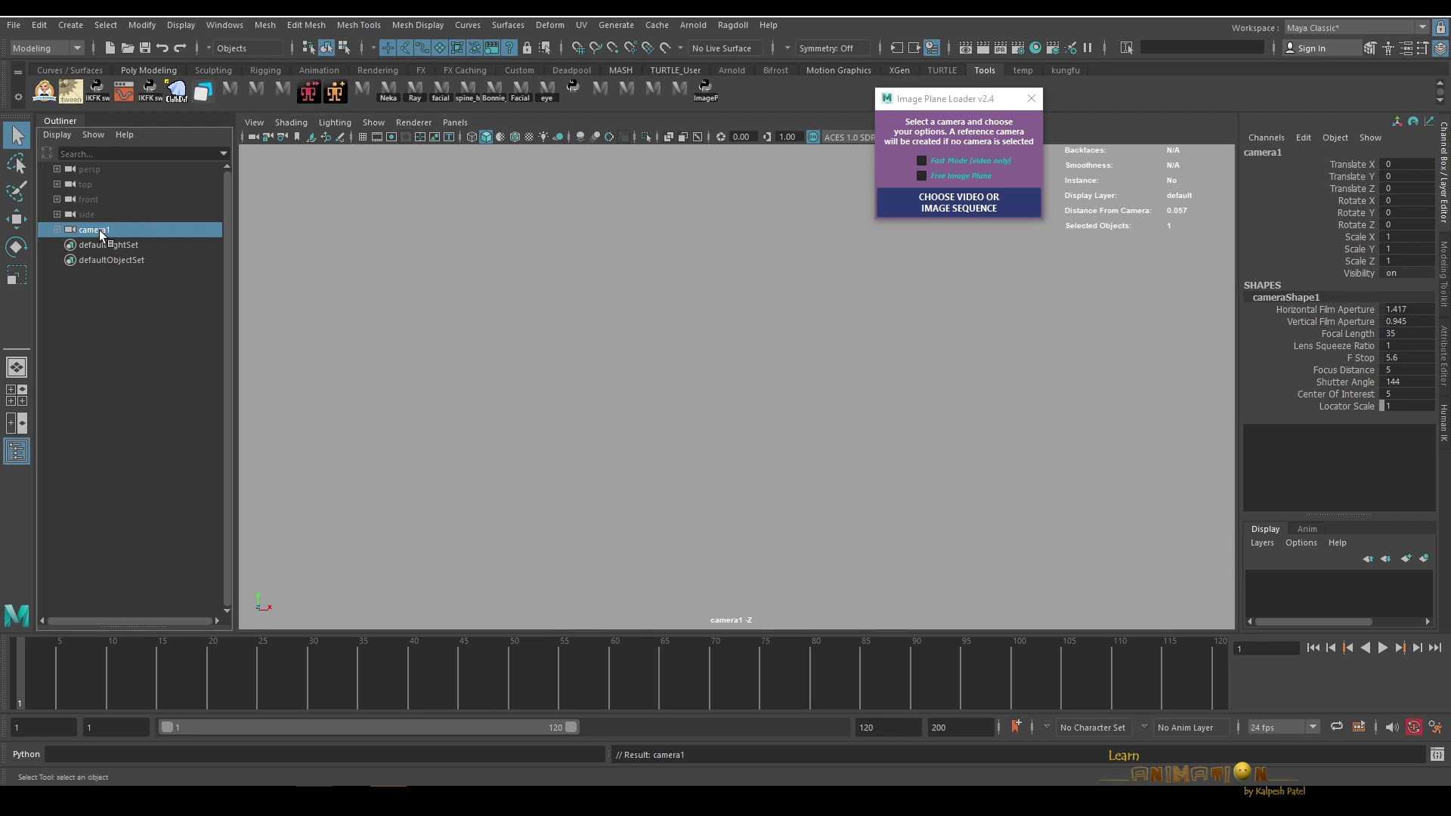
click(933, 202)
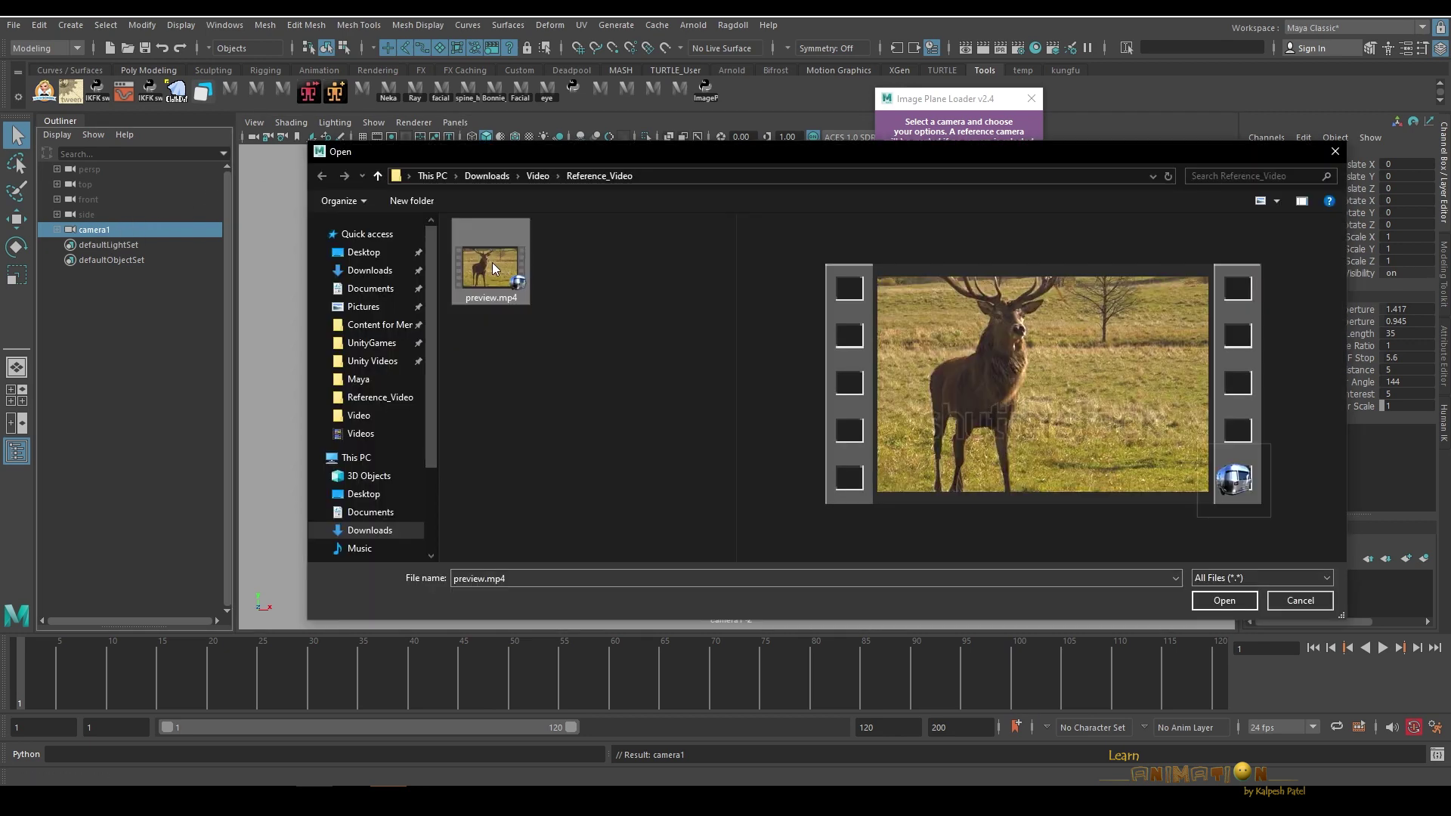
Step: Load preview.mp4 onto camera1, scrub to frame 120, and expand camera1 in the Outliner
click(1224, 601)
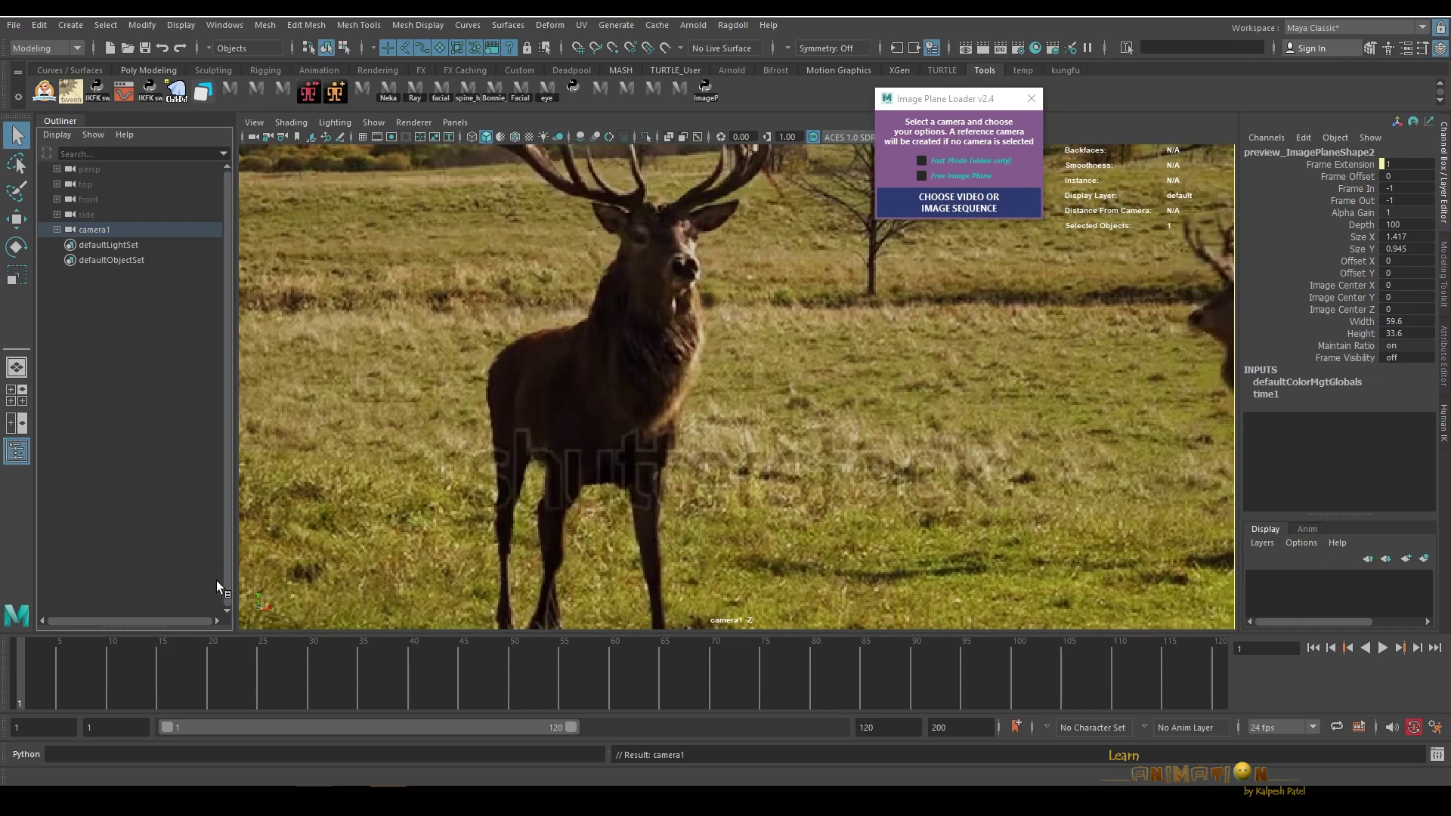
drag(52, 677, 1239, 668)
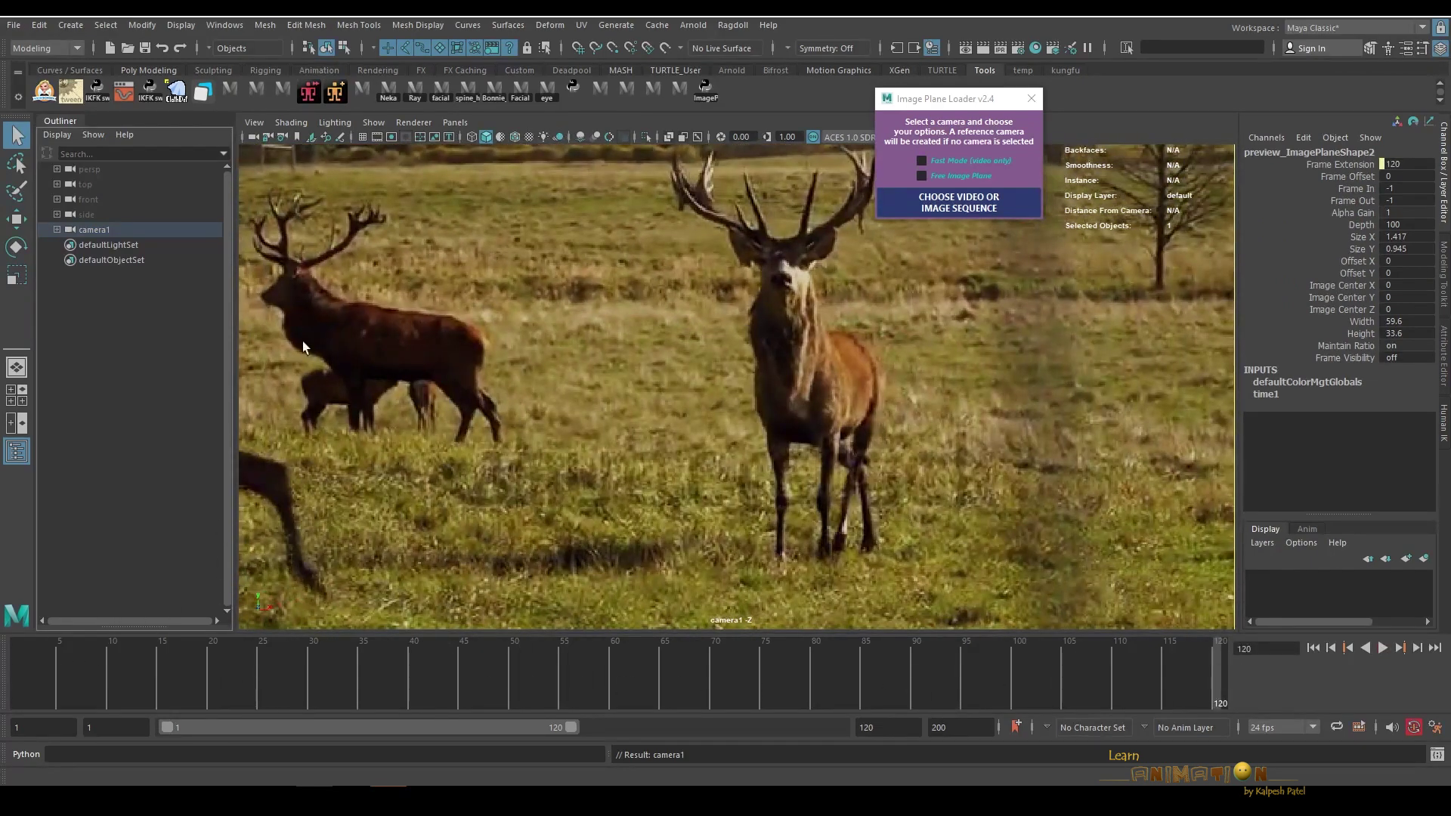
click(57, 229)
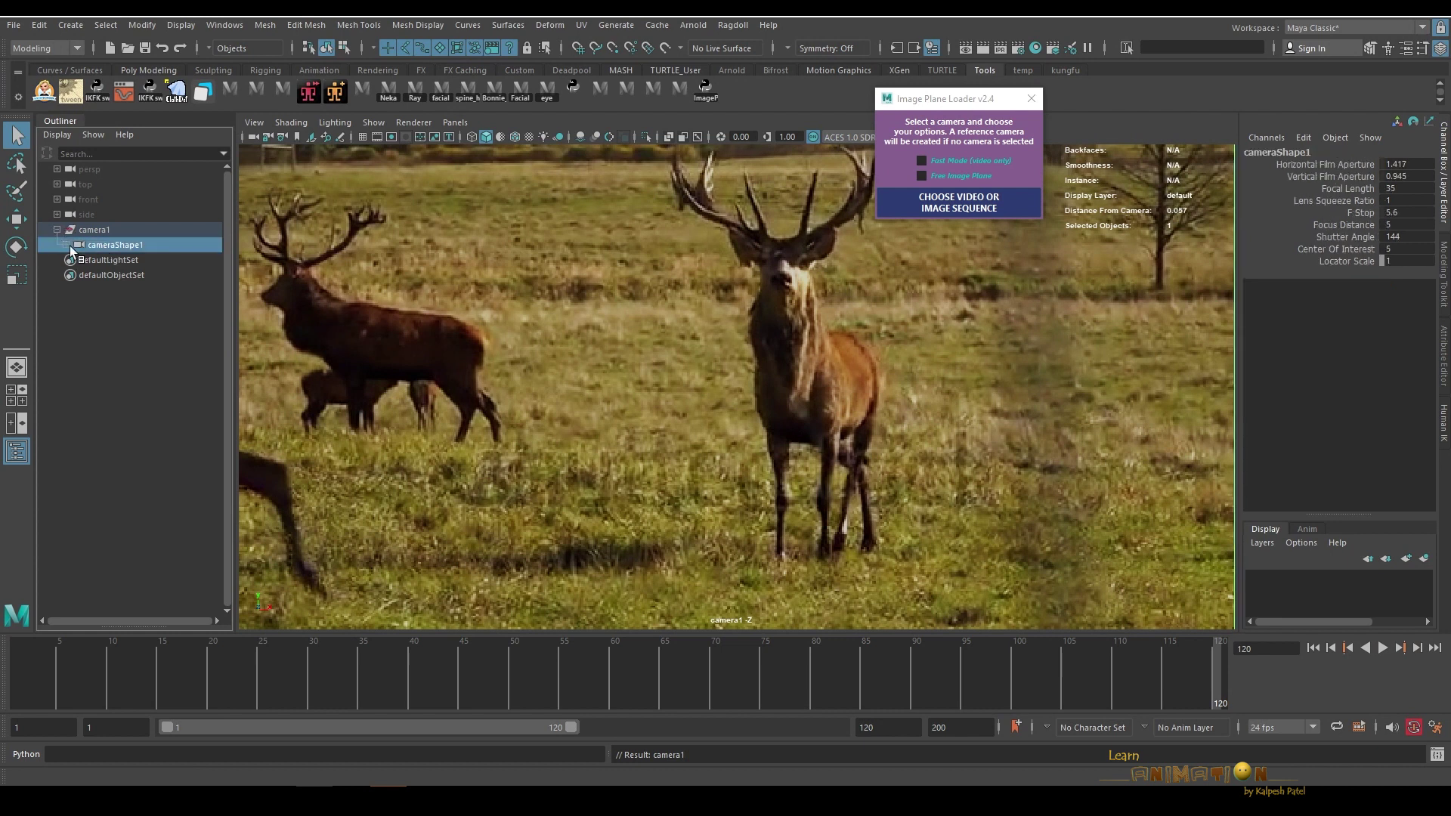
Step: Select preview_ImagePlane1 and try Offset X values of -0.7 and 0.2, and Offset Y -0.2
click(67, 244)
click(561, 305)
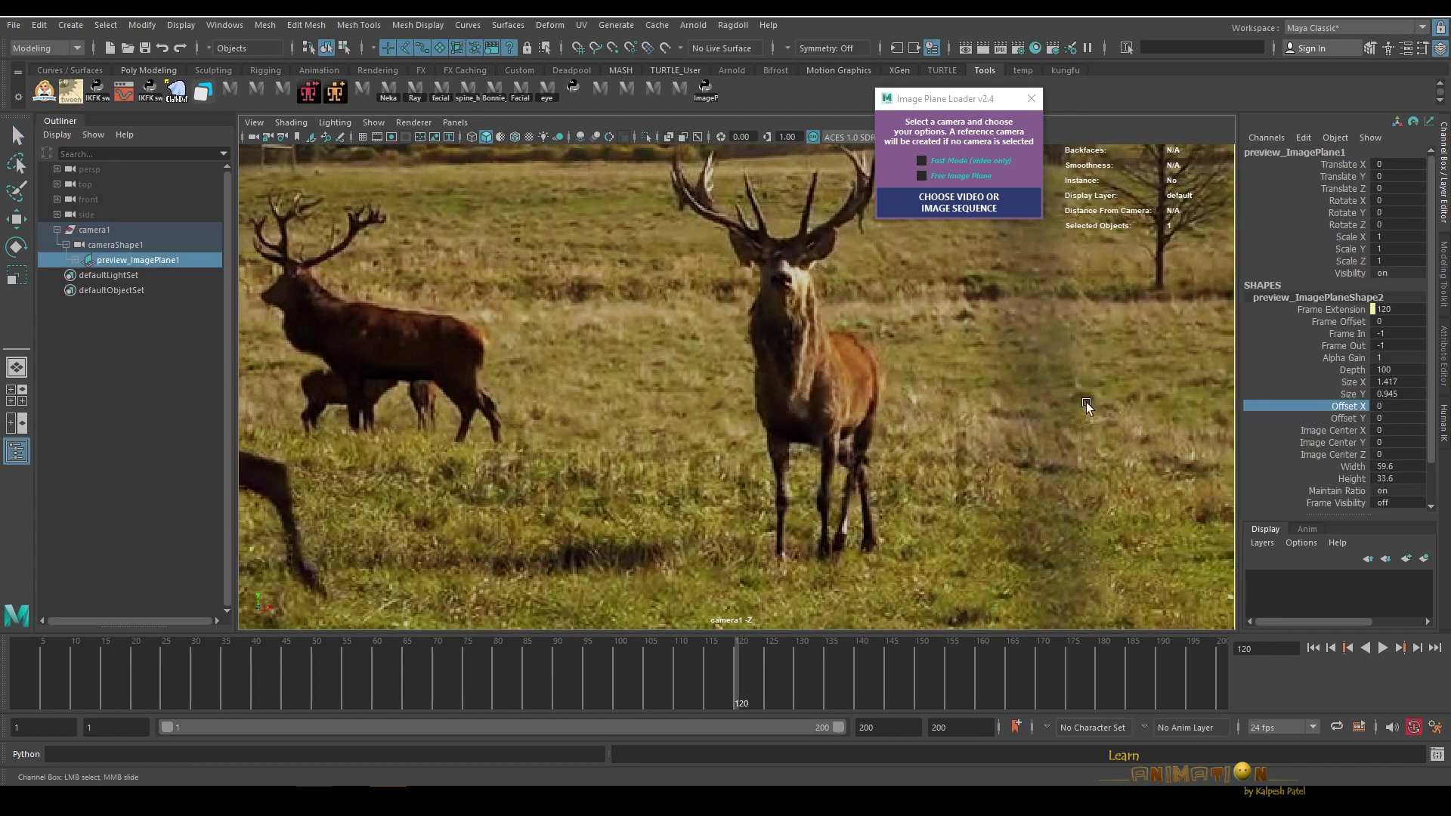
middle_drag(946, 393, 960, 392)
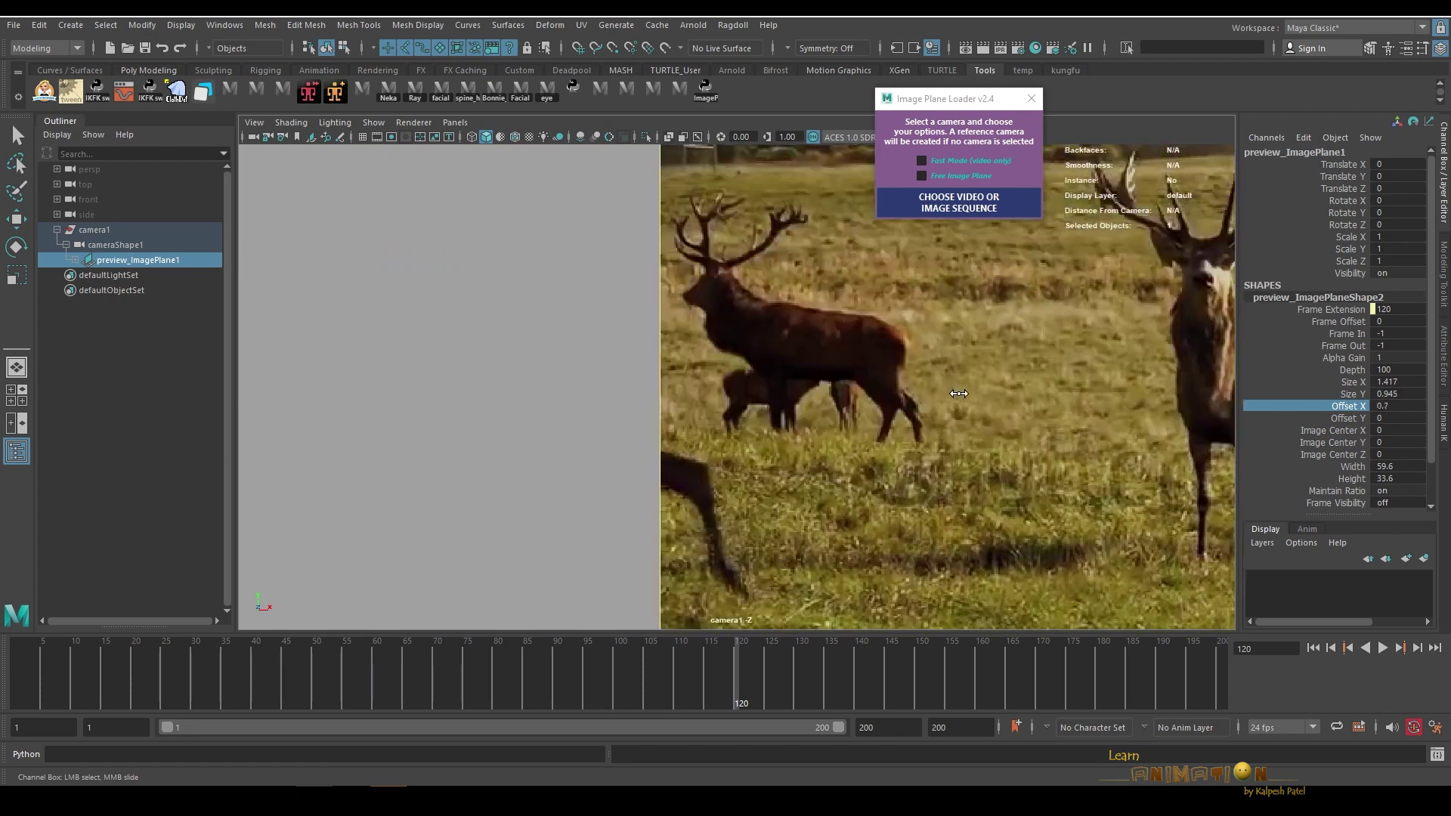
middle_drag(958, 393, 956, 393)
click(1337, 414)
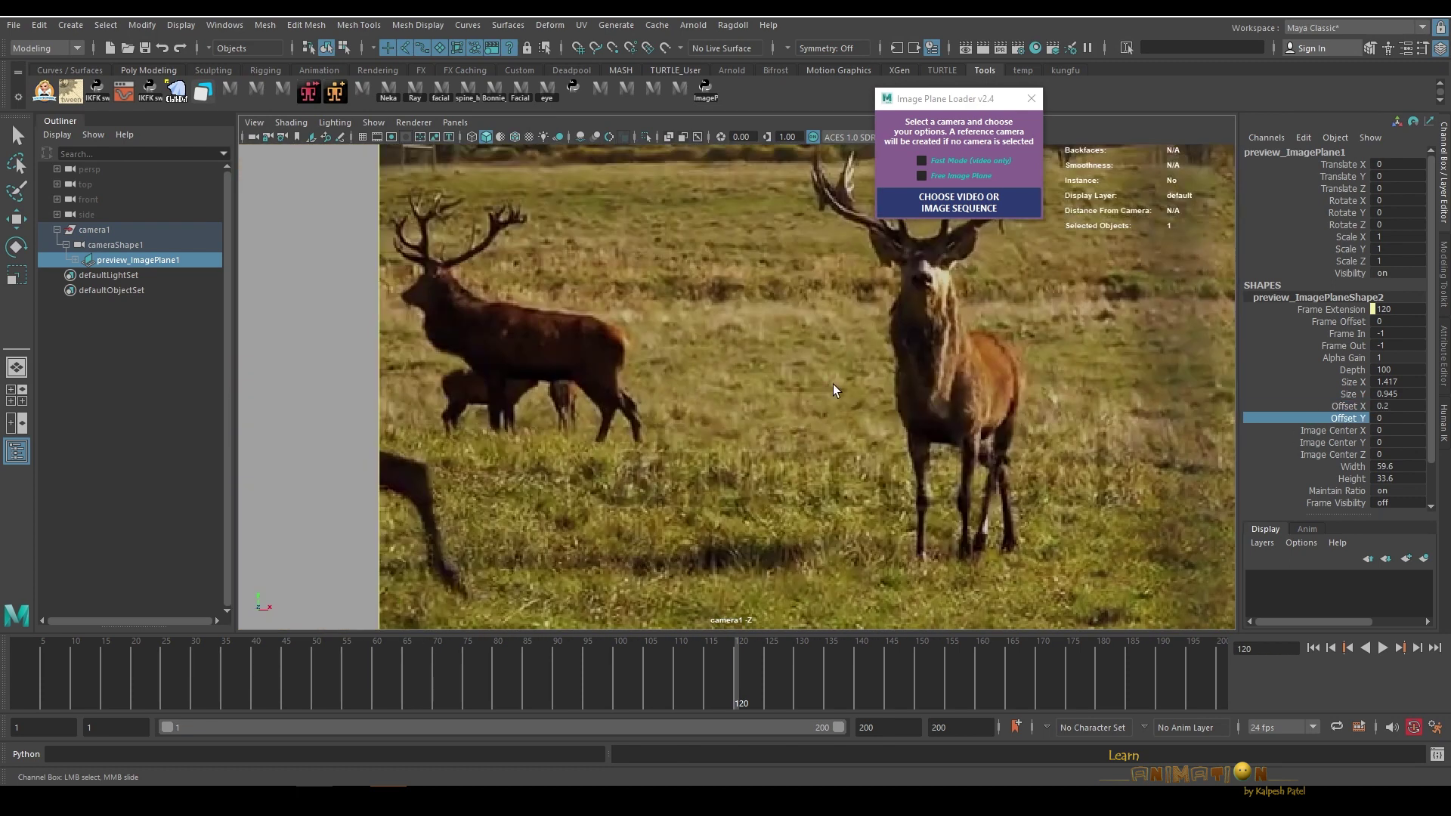
middle_drag(832, 384, 835, 387)
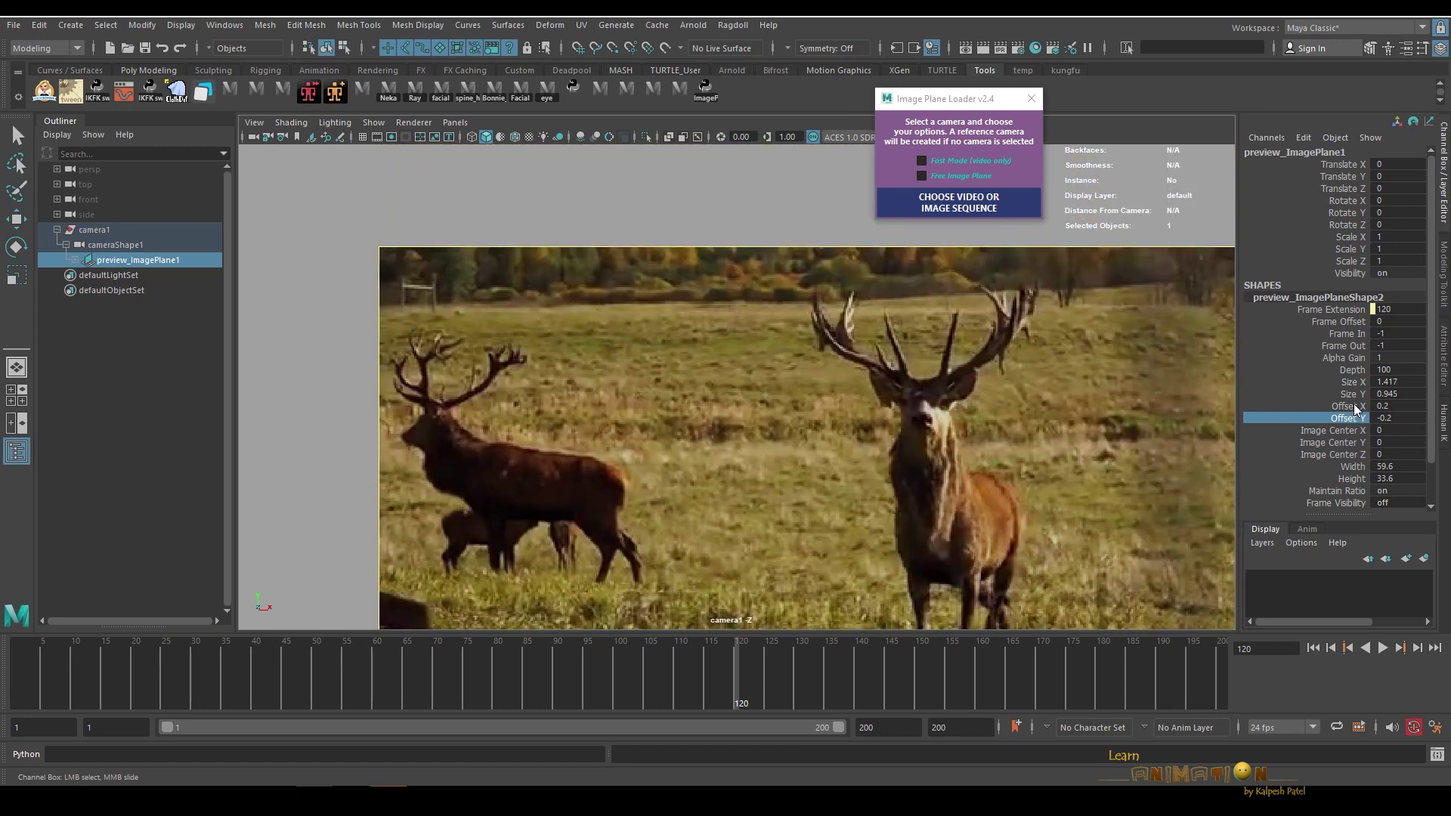
Step: Reset both Offset X and Offset Y to 0
drag(1359, 407, 1396, 419)
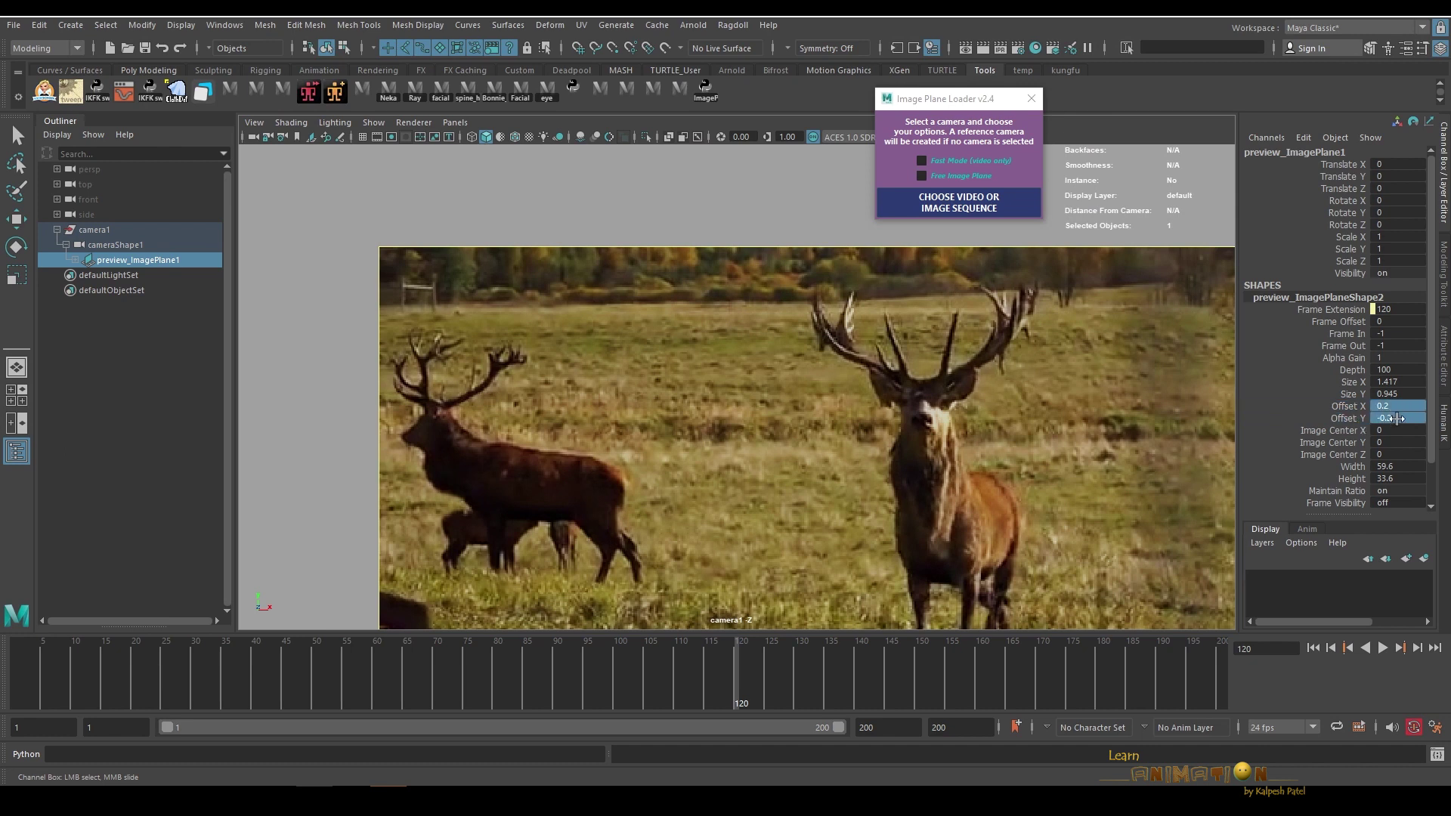
text(0)
key(Return)
drag(944, 107, 956, 108)
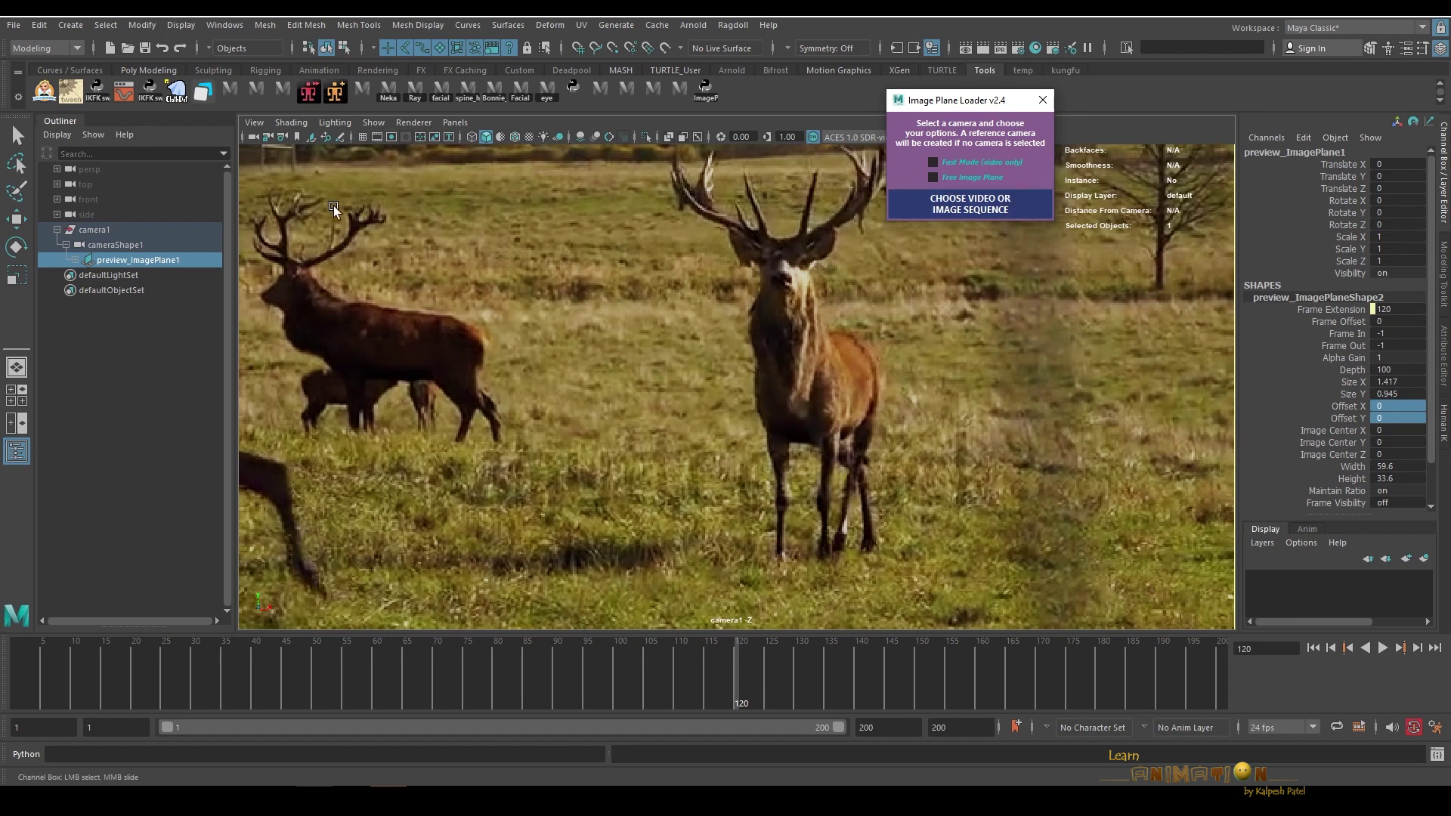
click(70, 25)
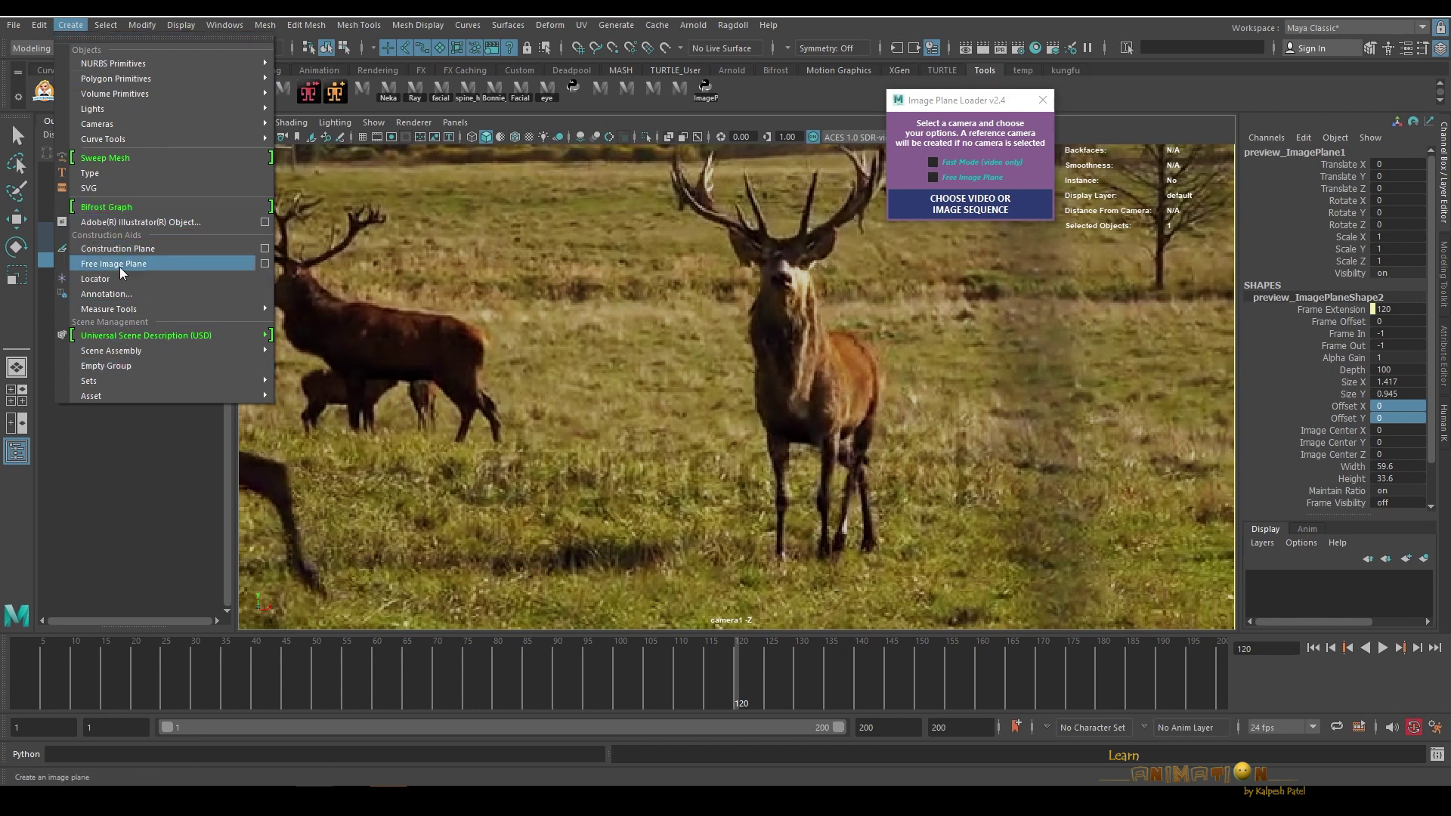
Step: Start a new scene without saving, moving the loader window aside
click(955, 103)
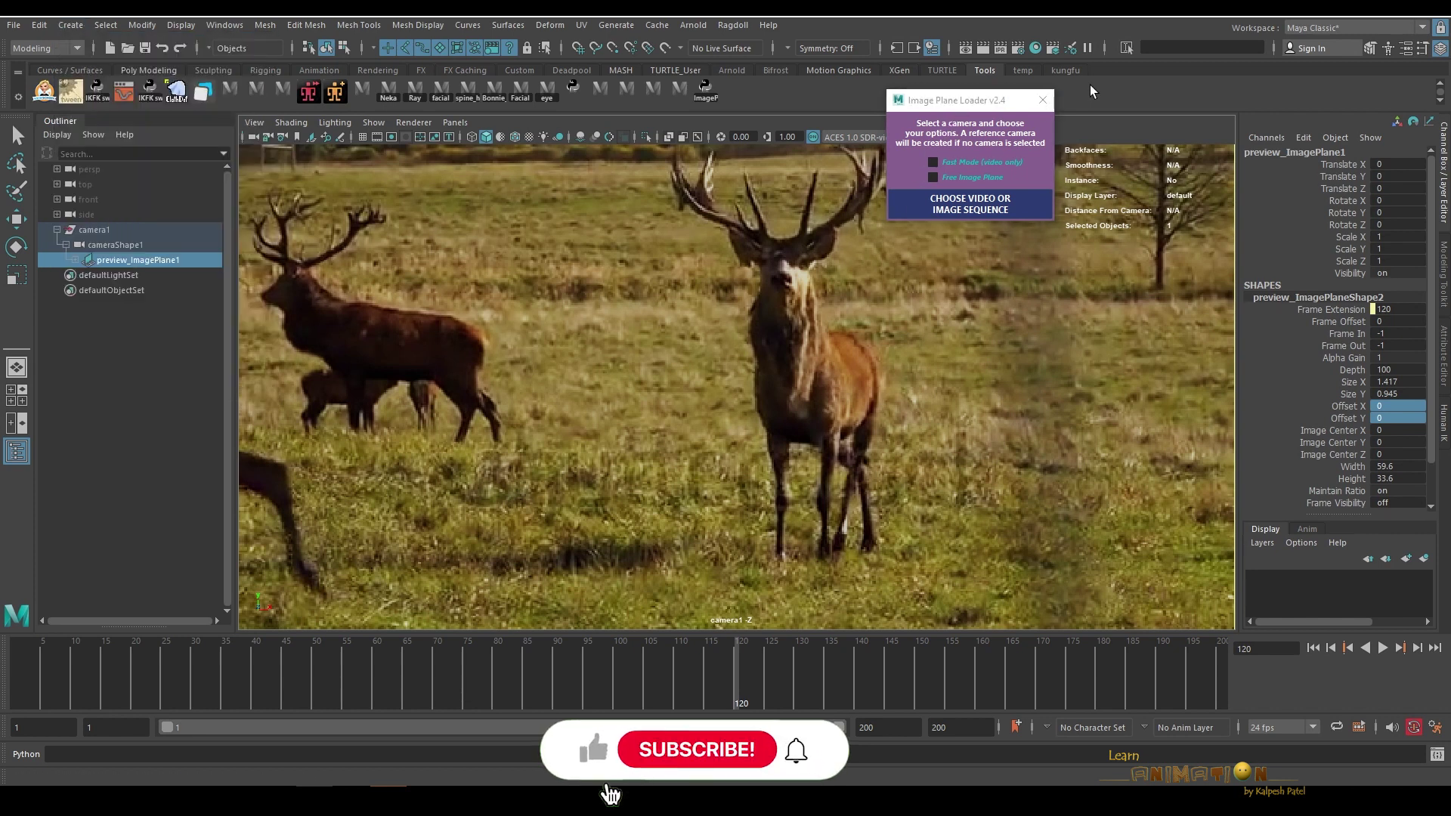
drag(945, 106, 1069, 107)
click(14, 25)
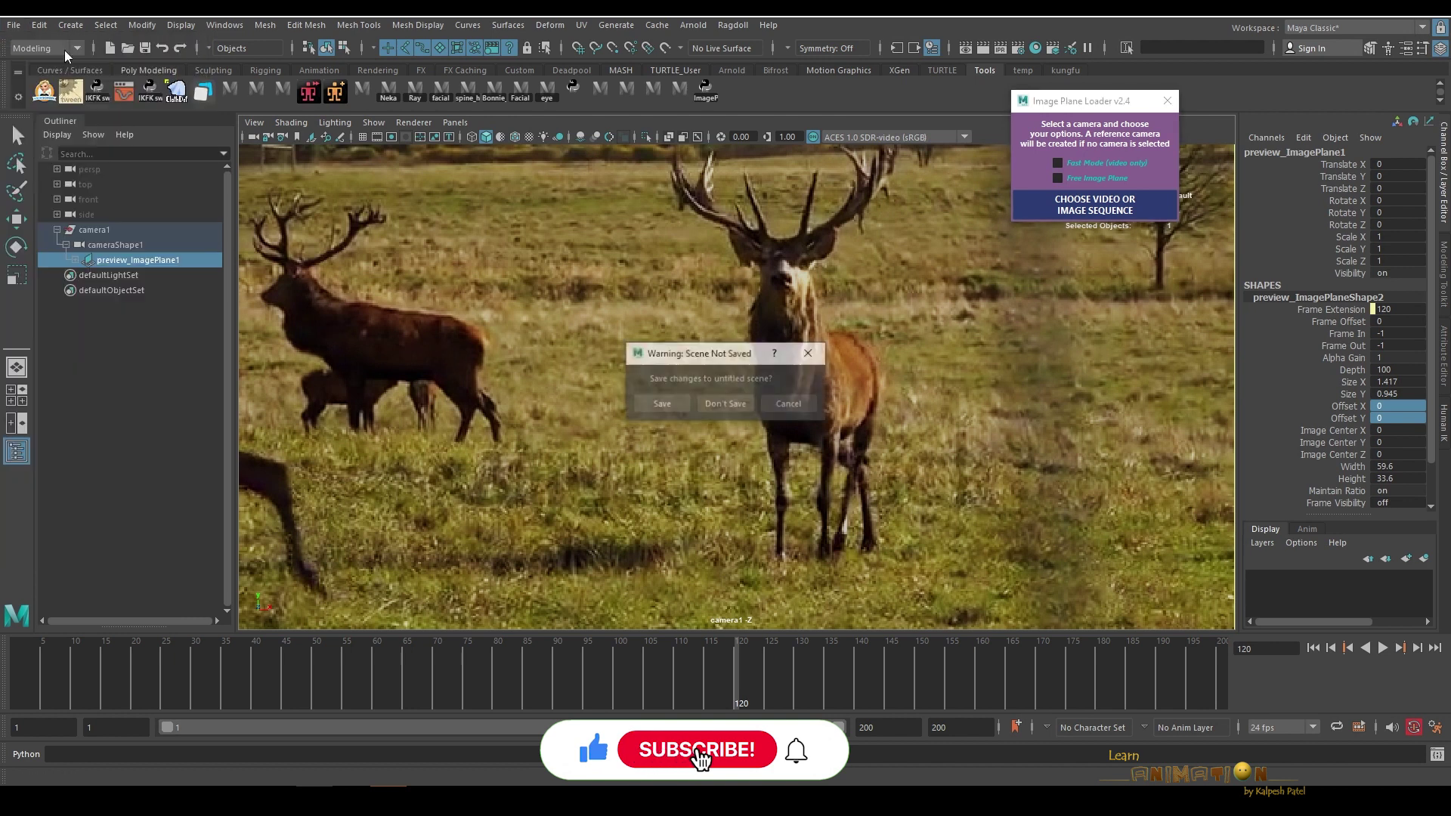
click(37, 42)
click(725, 401)
Step: Create a new camera and enable the Free Image Plane option
click(70, 25)
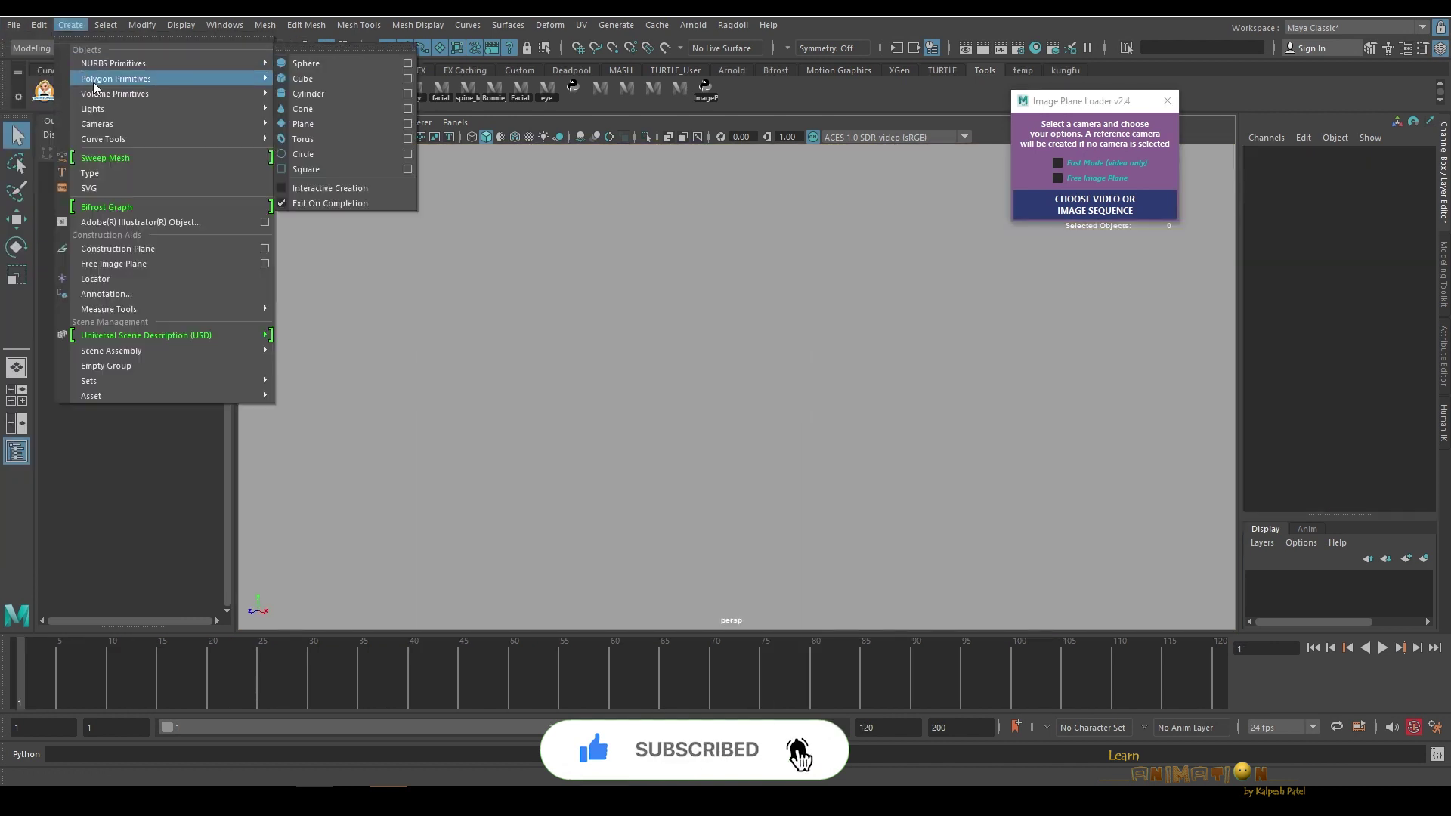
mouse_move(227, 123)
click(309, 125)
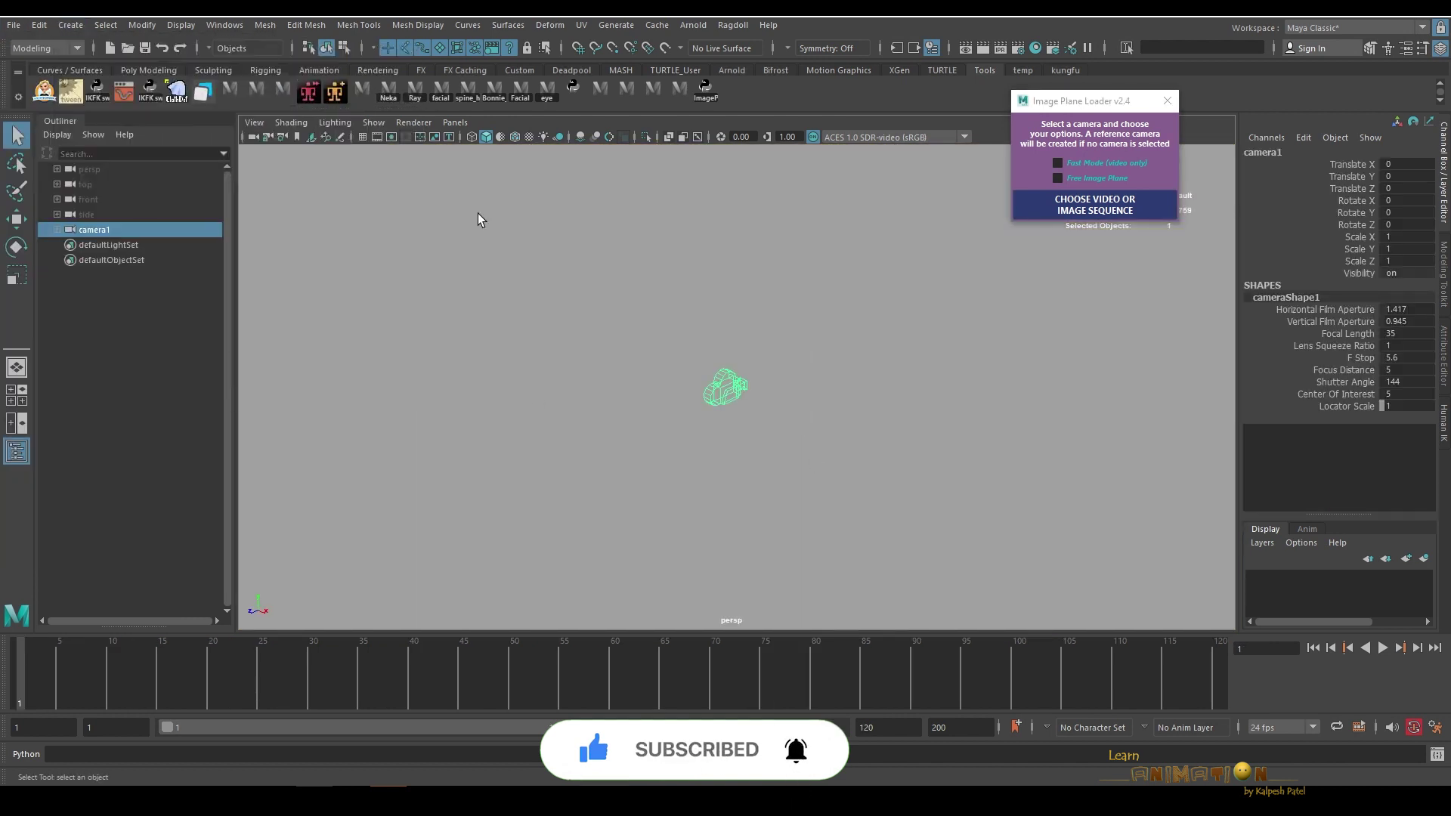
click(1058, 178)
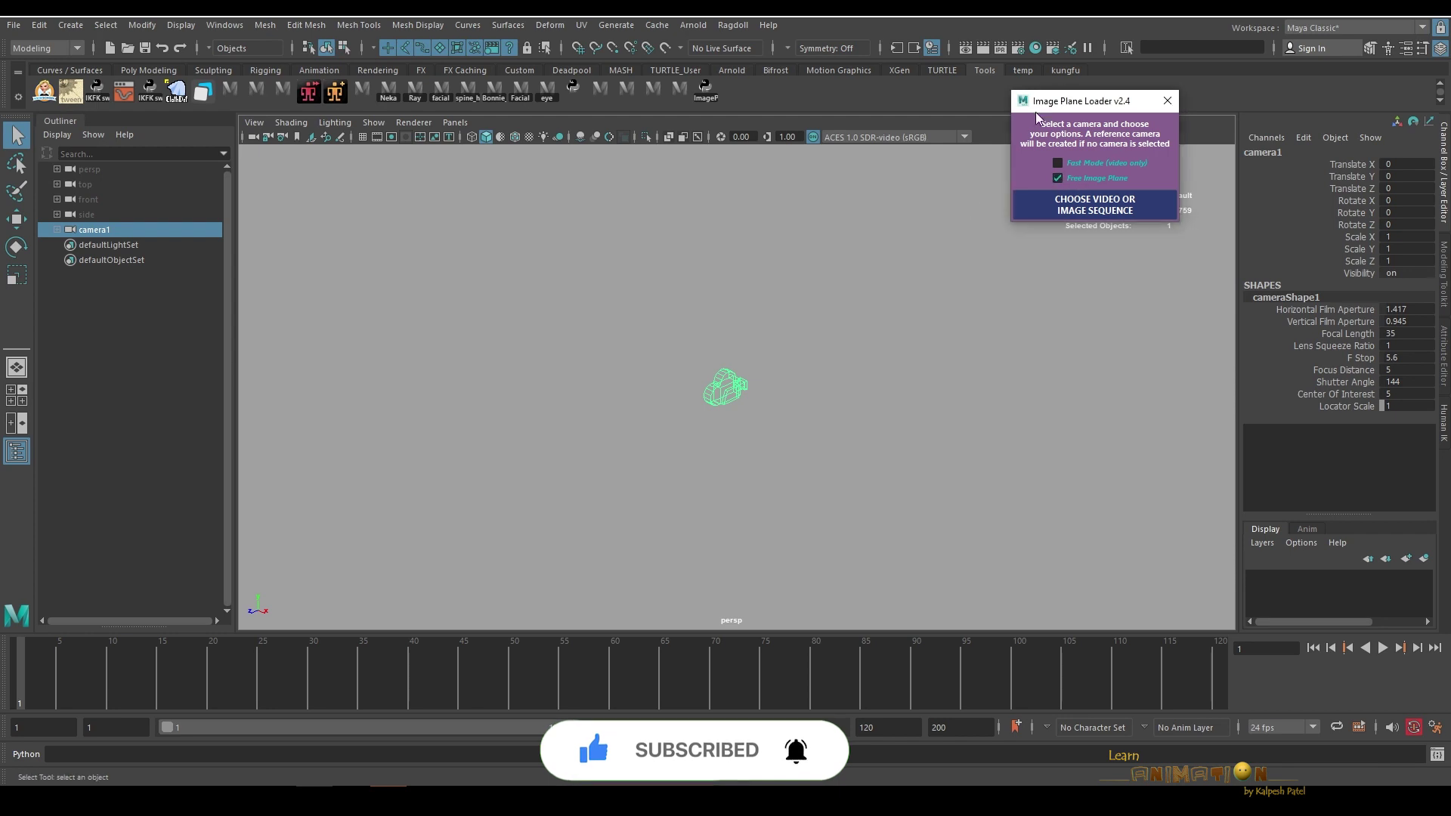
Step: Permanently delete the preview folder in Reference_Video
click(1035, 198)
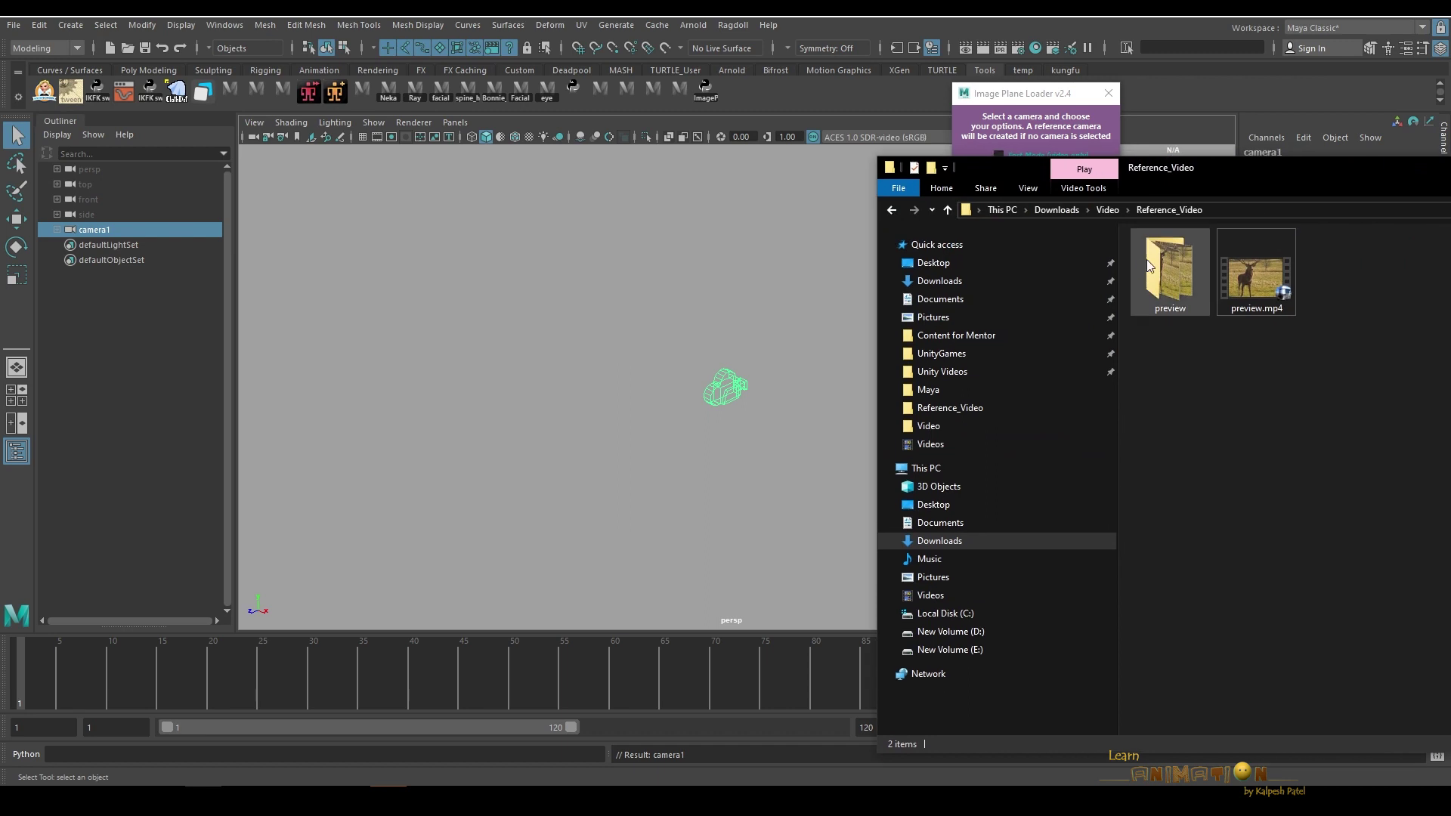
click(1149, 265)
key(shift+Delete)
key(Return)
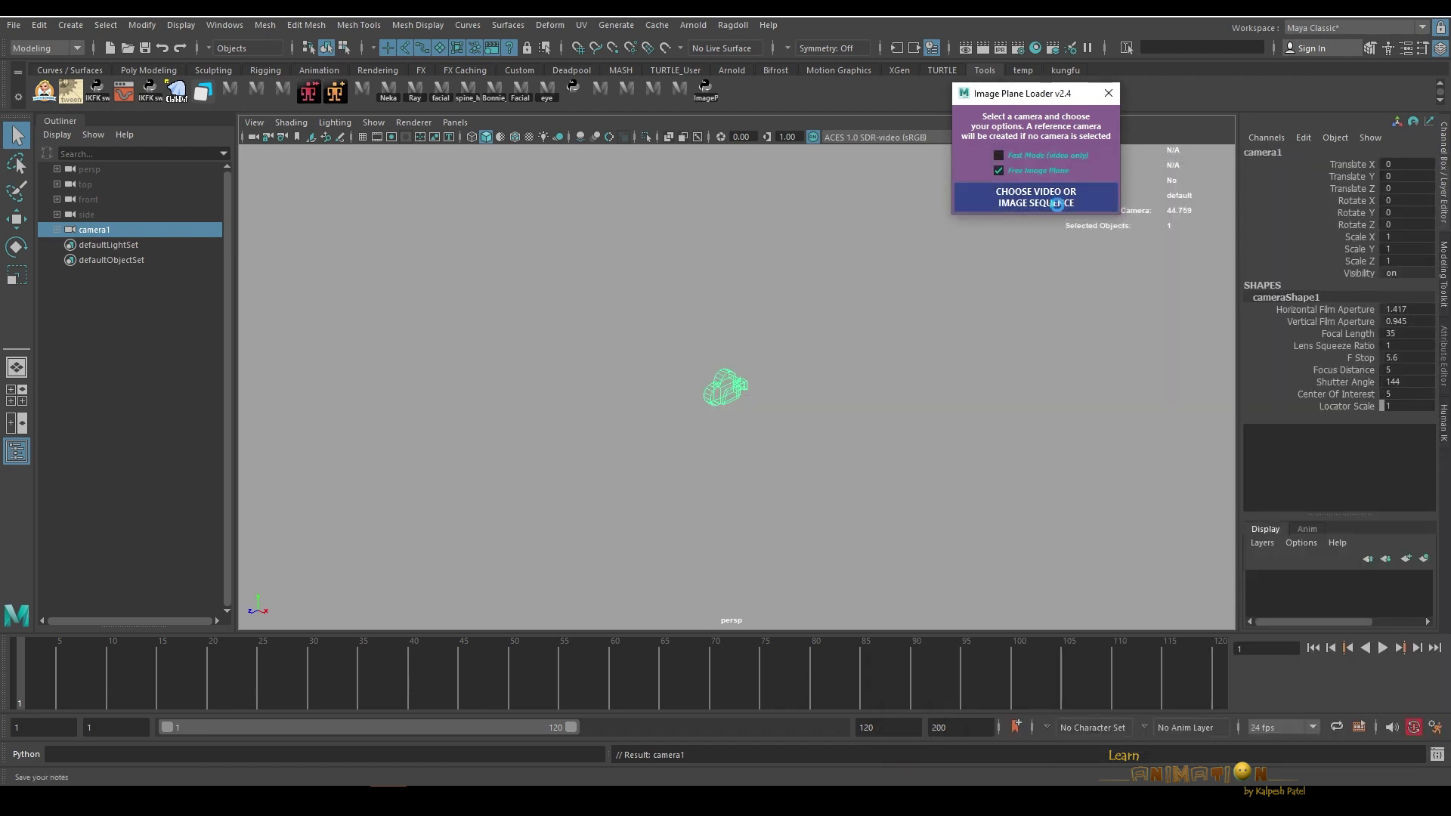
Step: Load preview.mp4 as a free image plane and look through camera1
click(1035, 201)
click(478, 273)
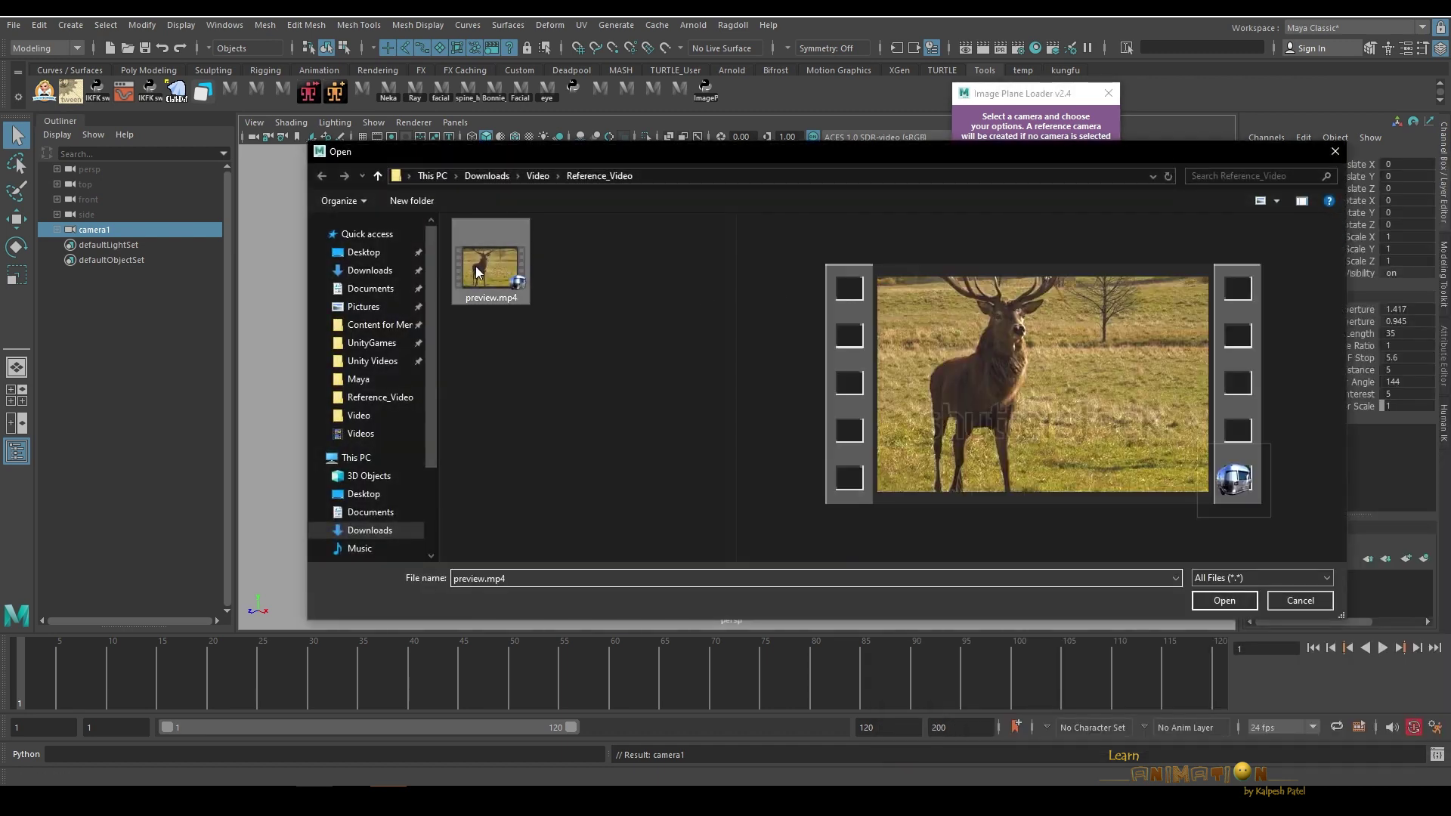
click(1215, 598)
click(455, 121)
mouse_move(514, 138)
click(643, 141)
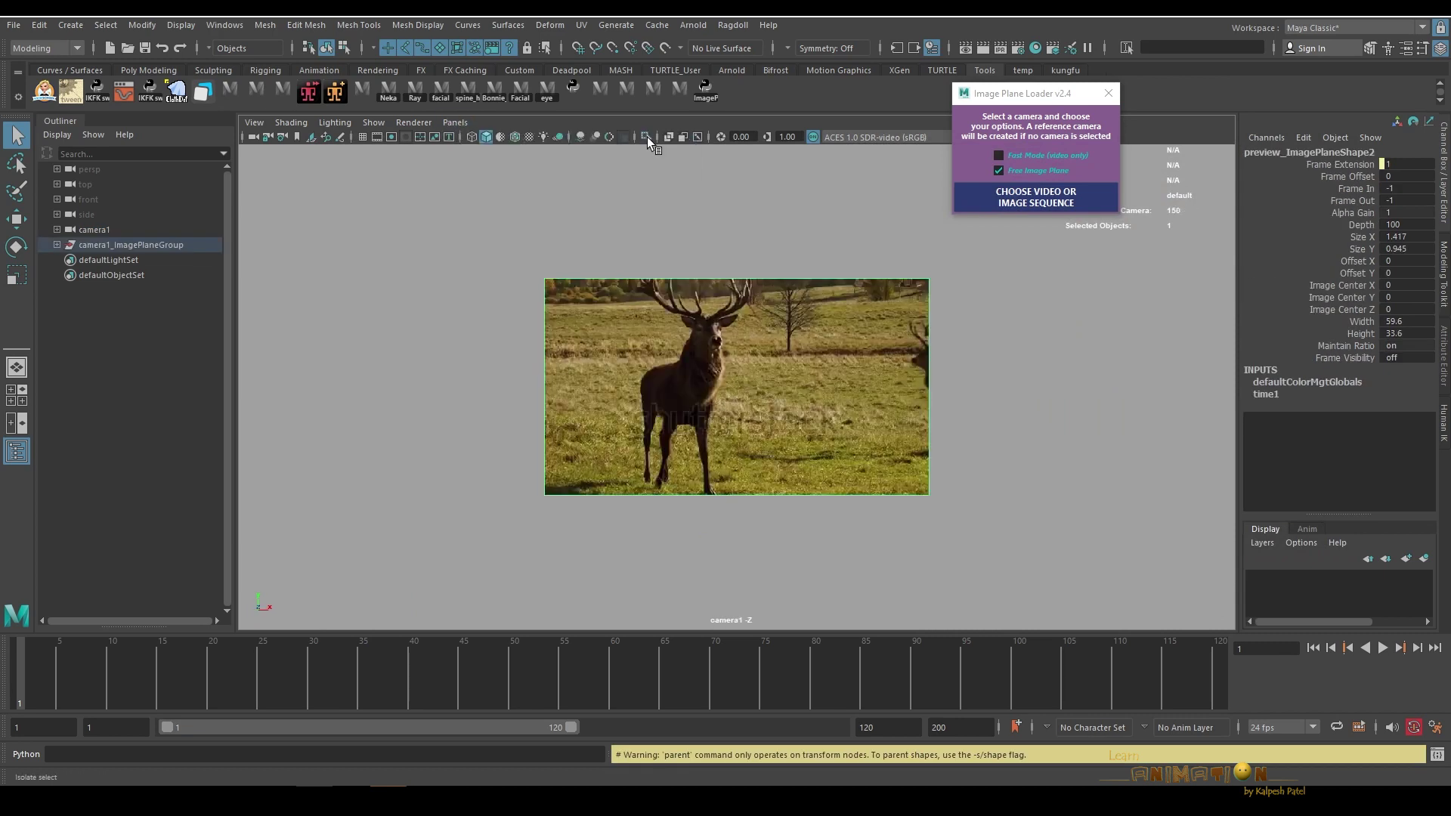
Step: Scrub to frame 120, select the free image plane, and scale it up
drag(108, 654, 871, 654)
click(755, 381)
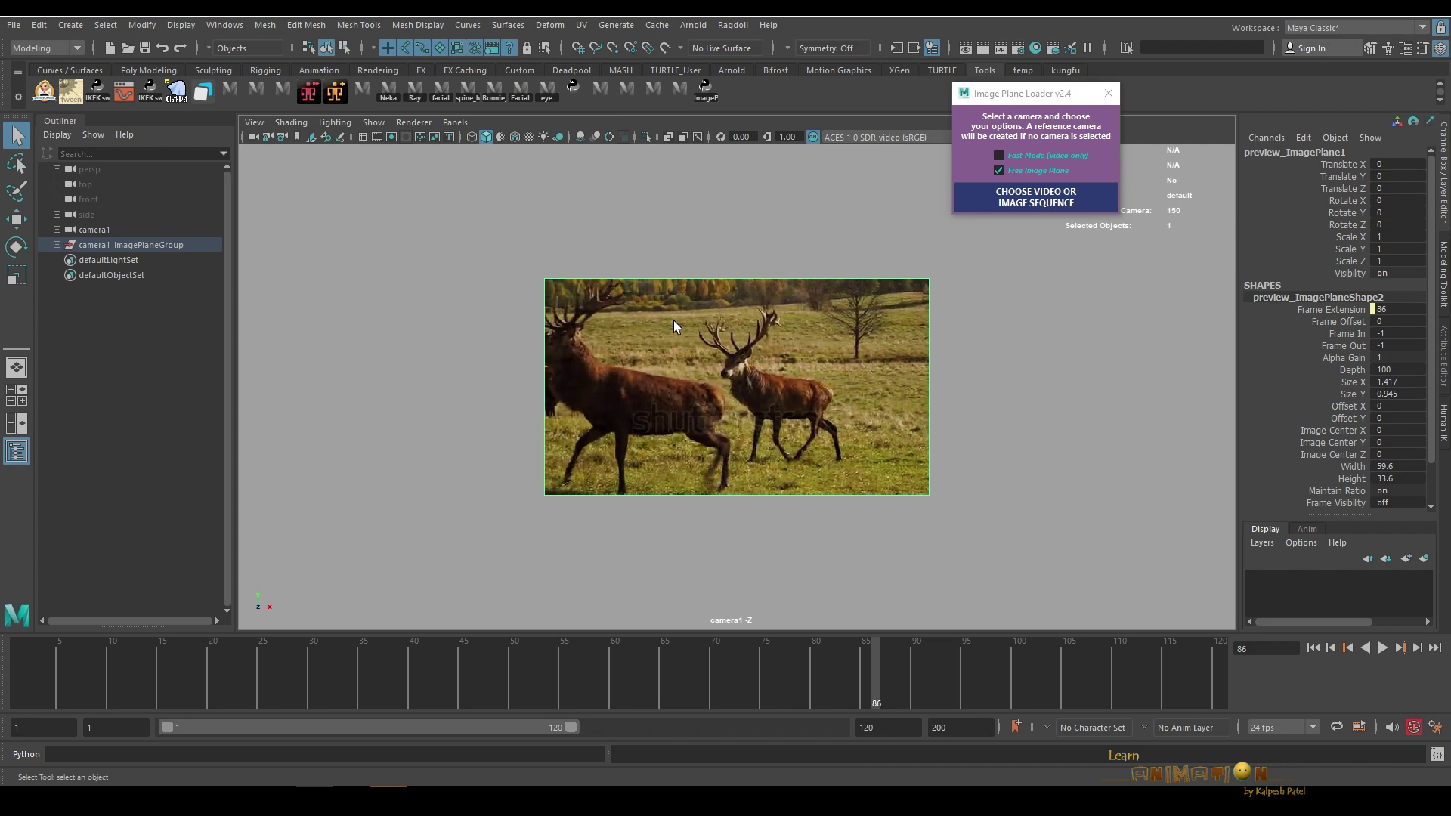
key(r)
drag(739, 385, 800, 389)
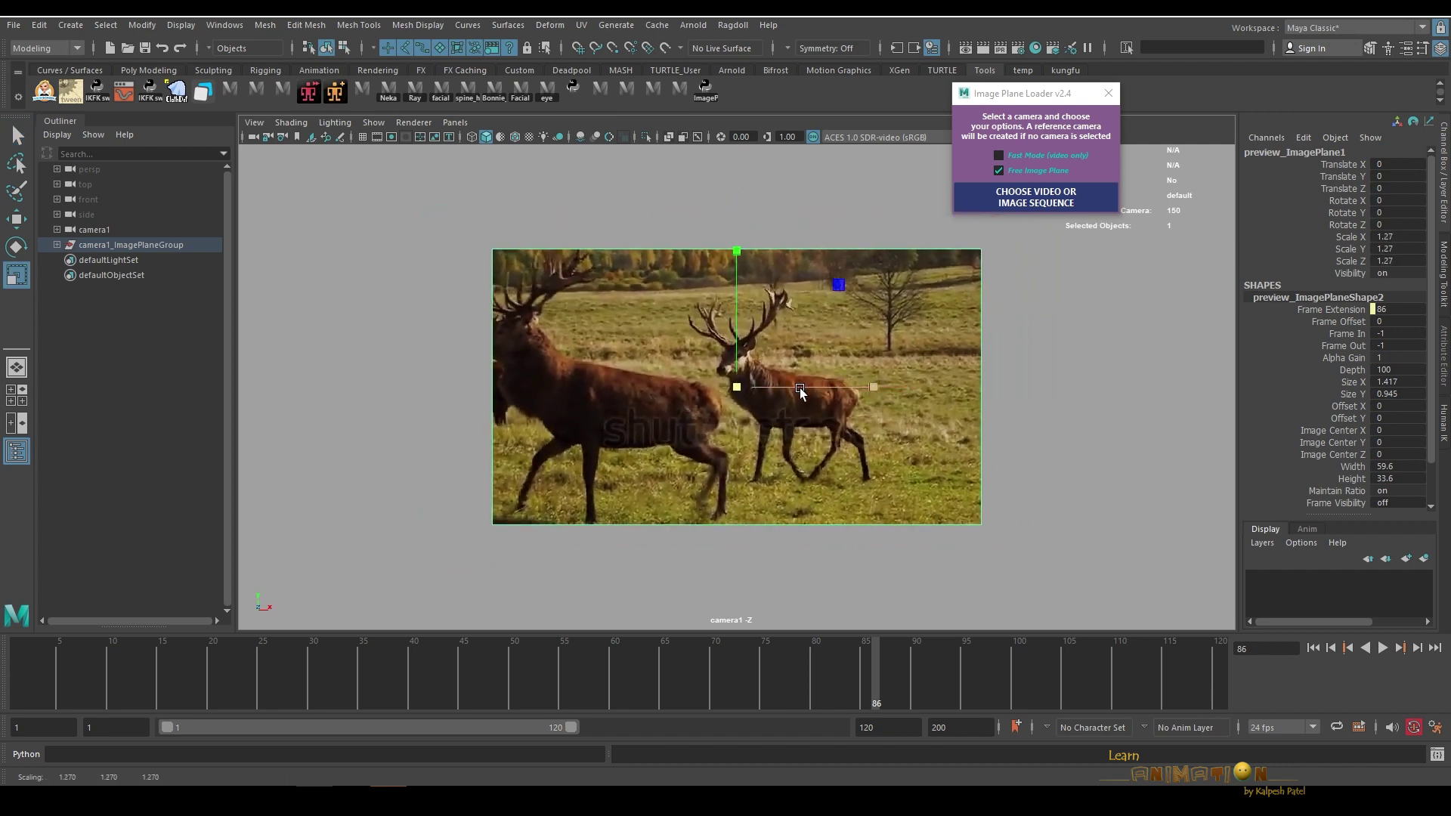
Step: Show the resolution gate, briefly toggling film gate and safe title overlays on and off
click(450, 135)
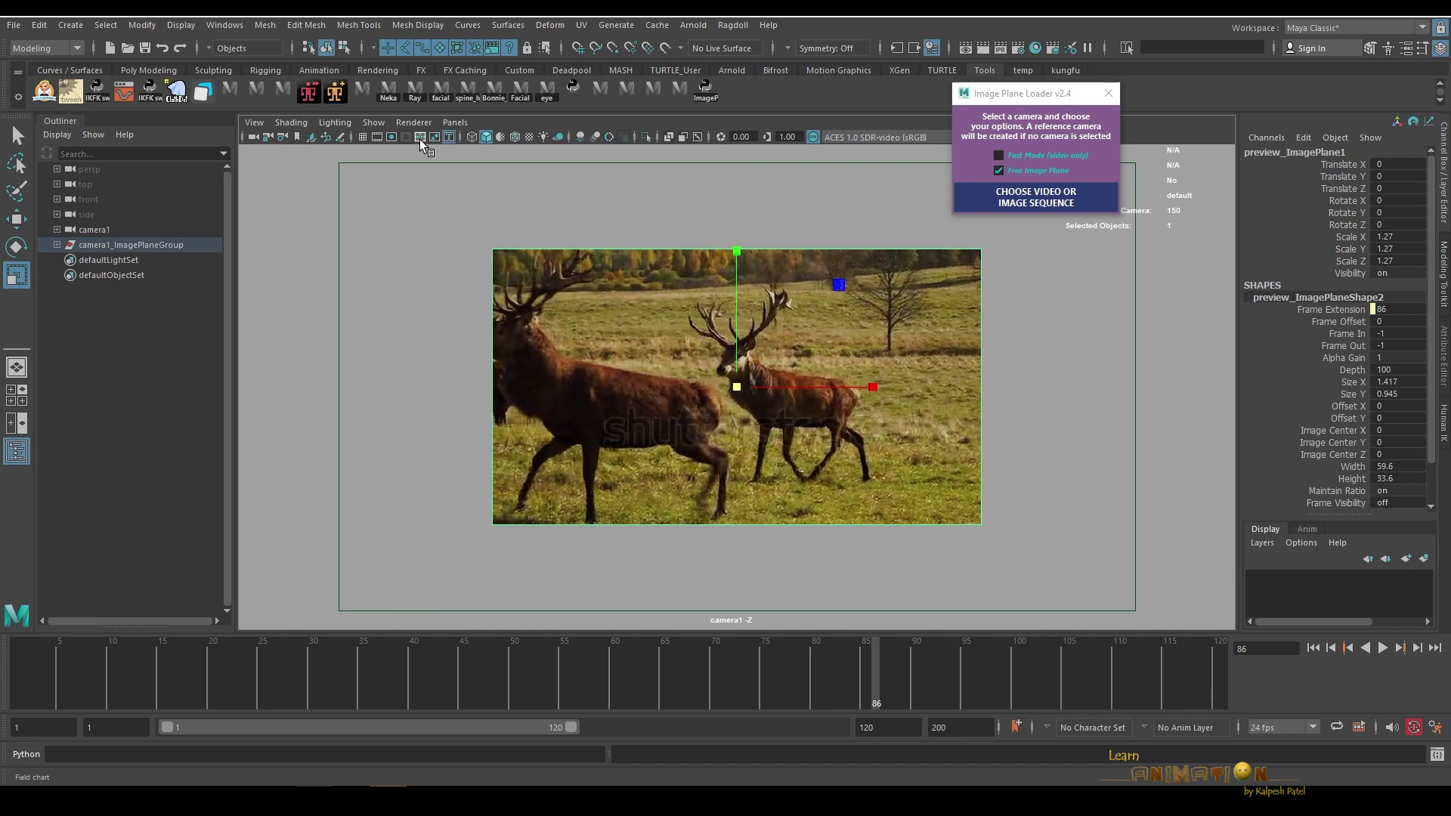
click(376, 138)
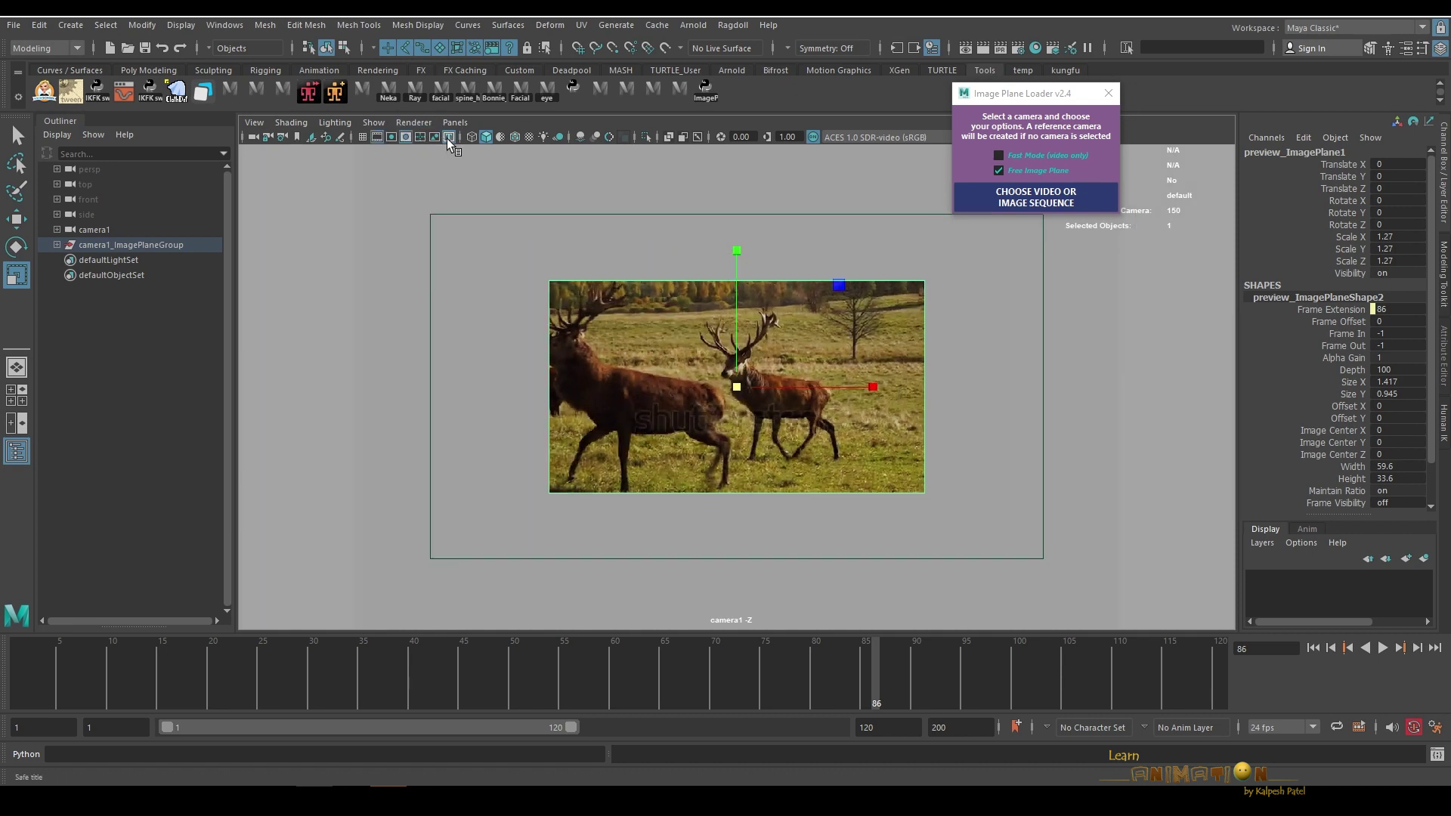
click(447, 138)
click(446, 138)
click(376, 138)
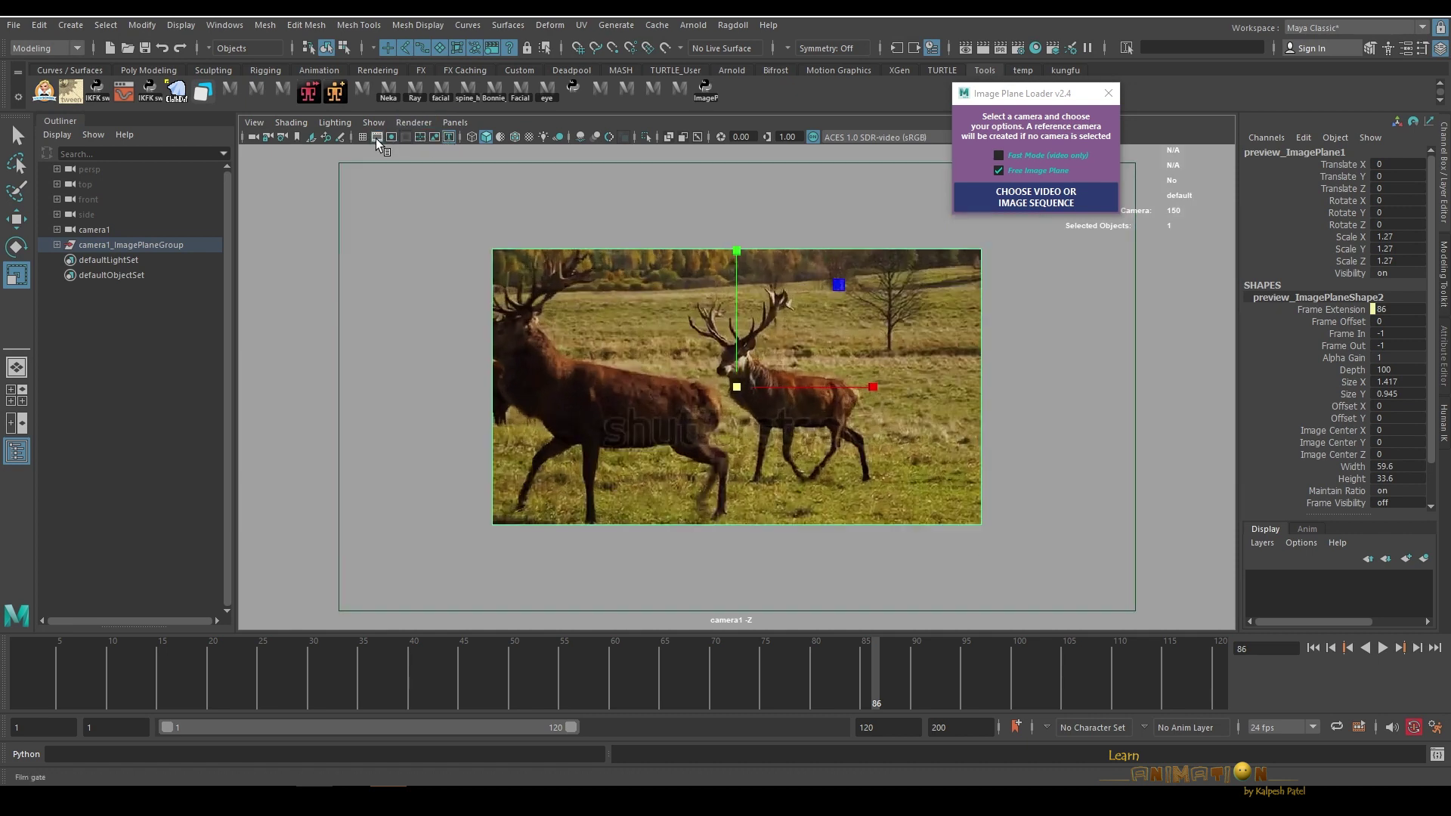
Step: Resize the free image plane to 0.921, move it to X -31.84, Y 17.091, and orbit around it
drag(734, 372, 530, 277)
key(w)
key(r)
key(w)
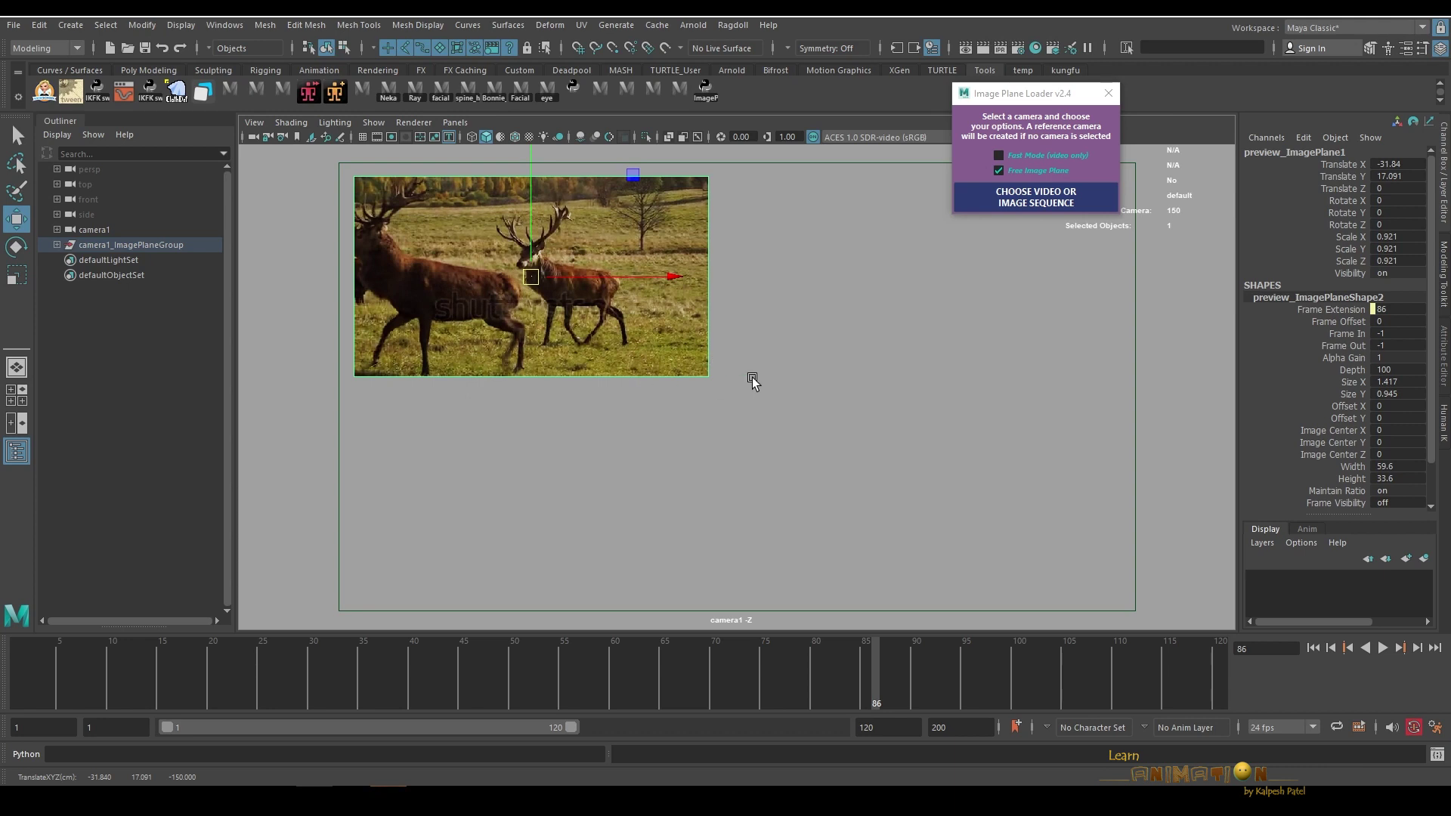
drag(752, 382, 826, 408)
alt+drag(624, 408, 725, 423)
Step: Start a new scene without saving and add a new camera
click(13, 27)
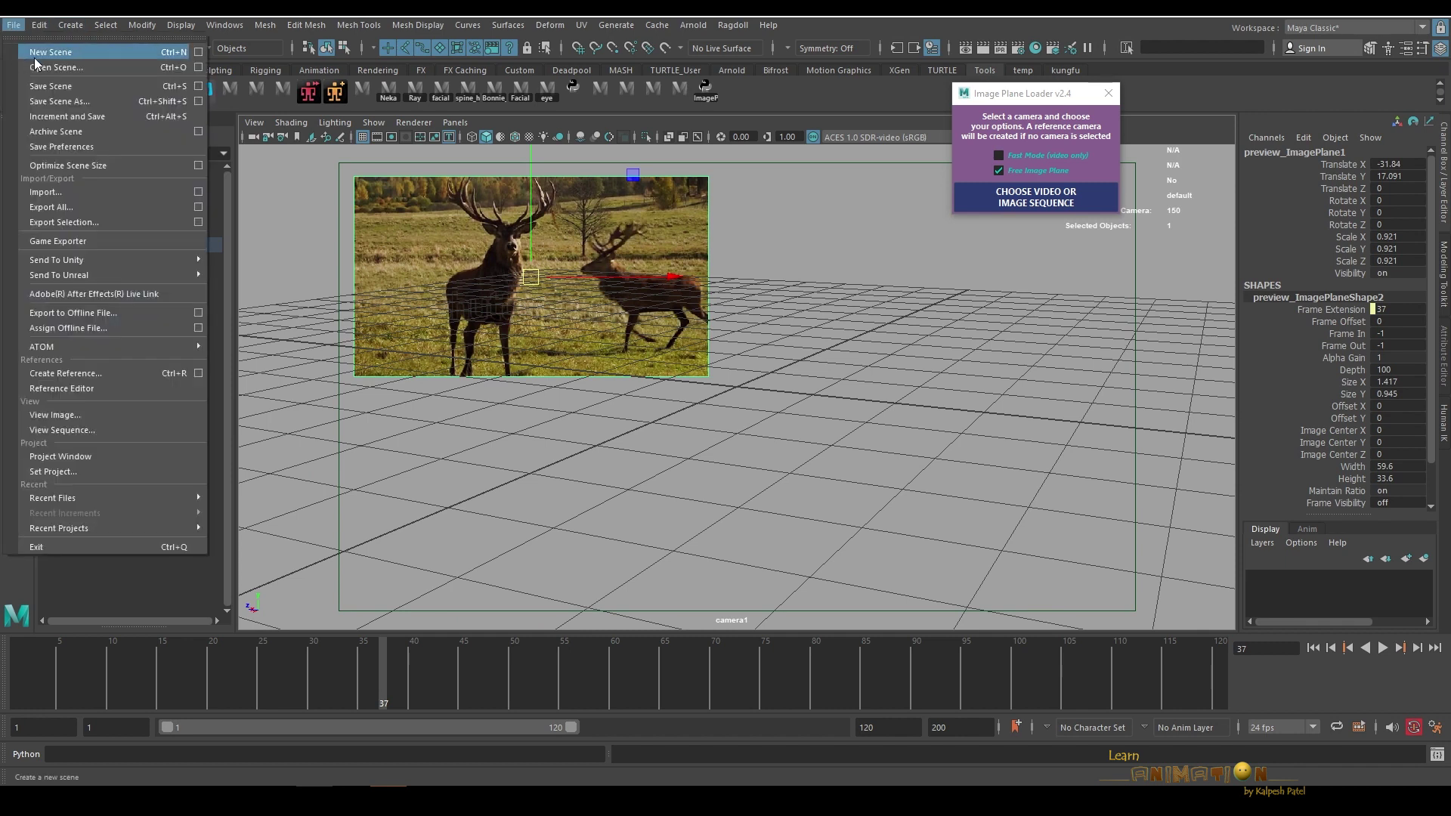
click(71, 52)
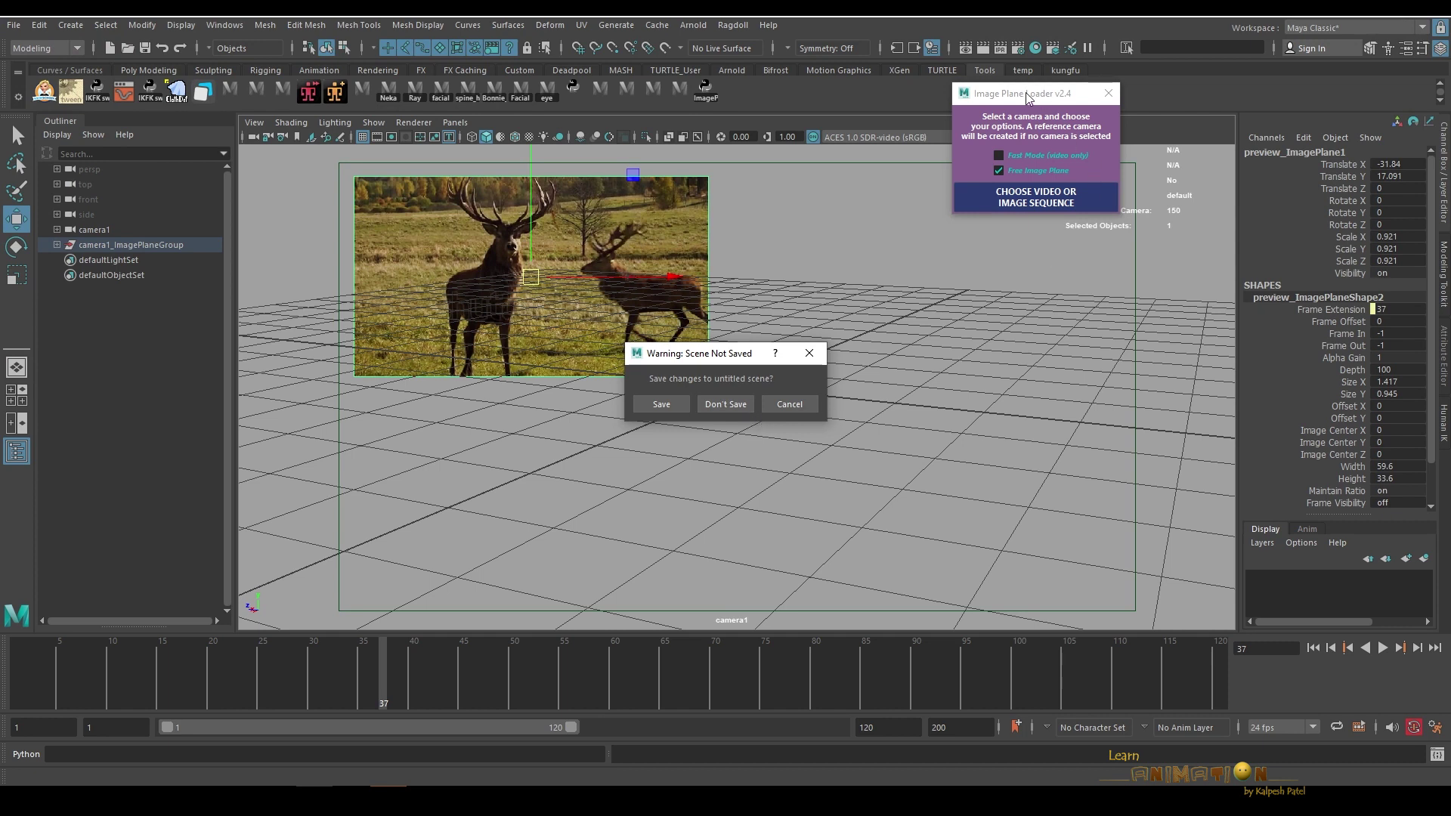
click(748, 403)
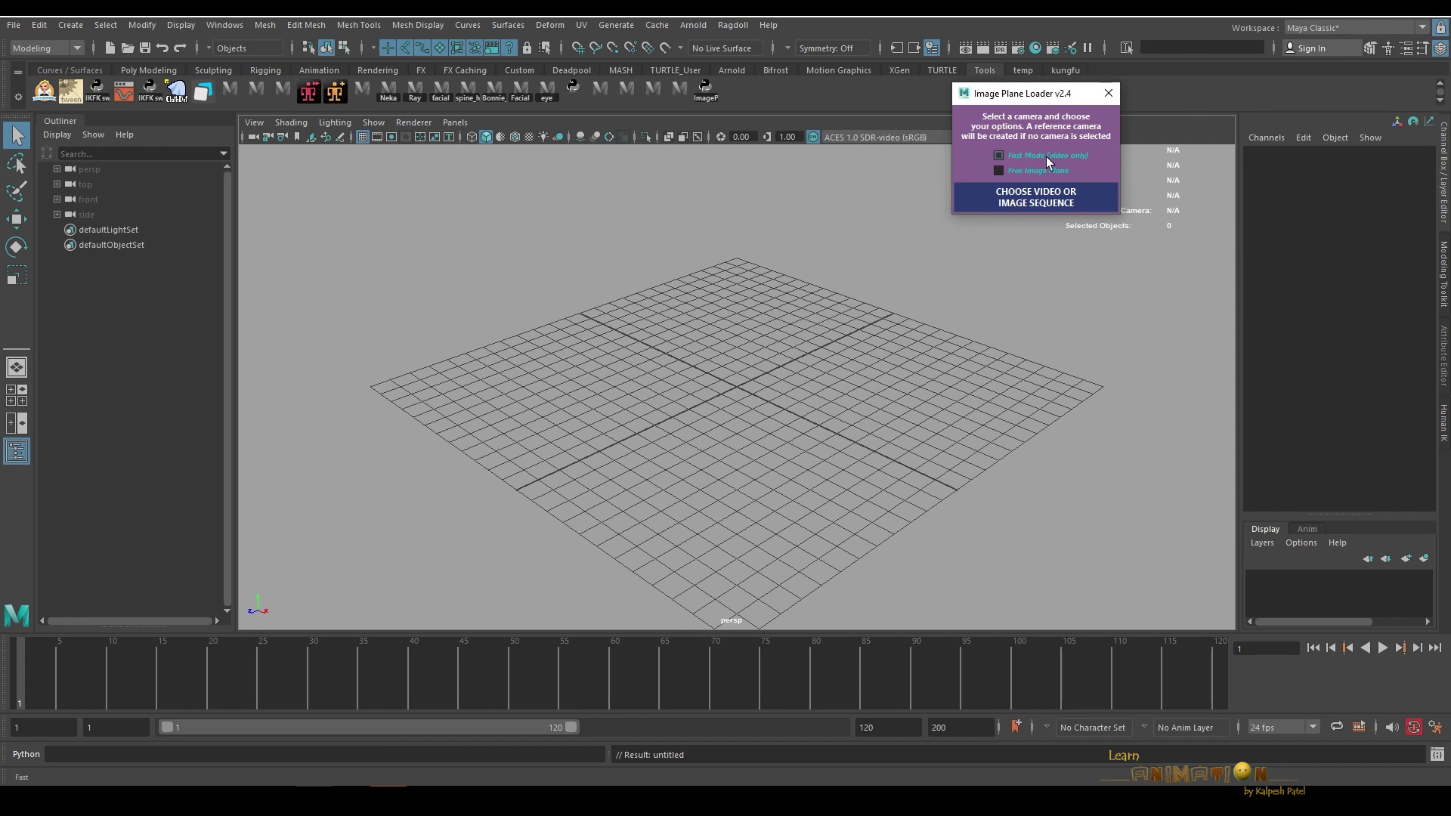
click(70, 25)
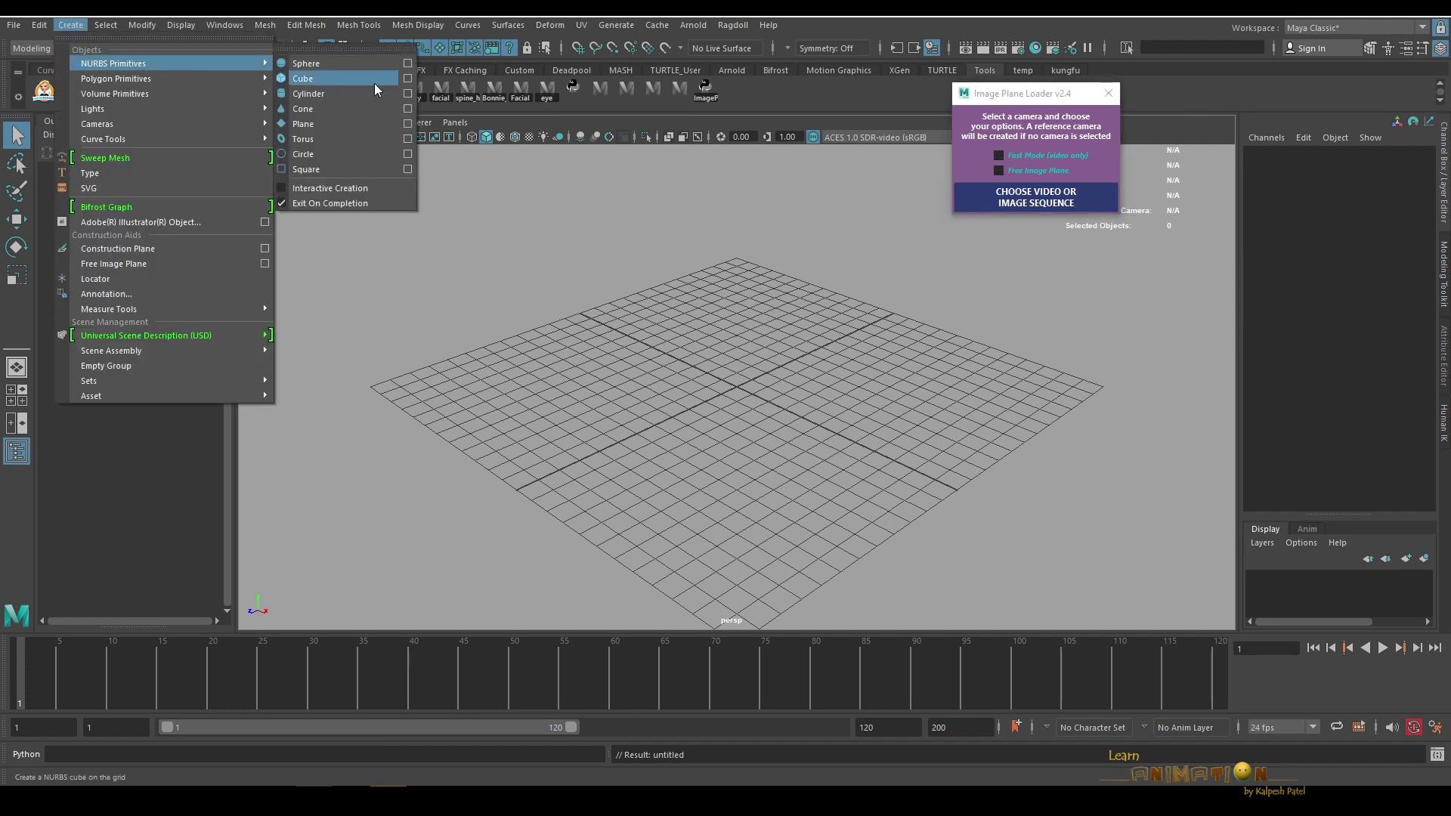
mouse_move(143, 114)
click(310, 124)
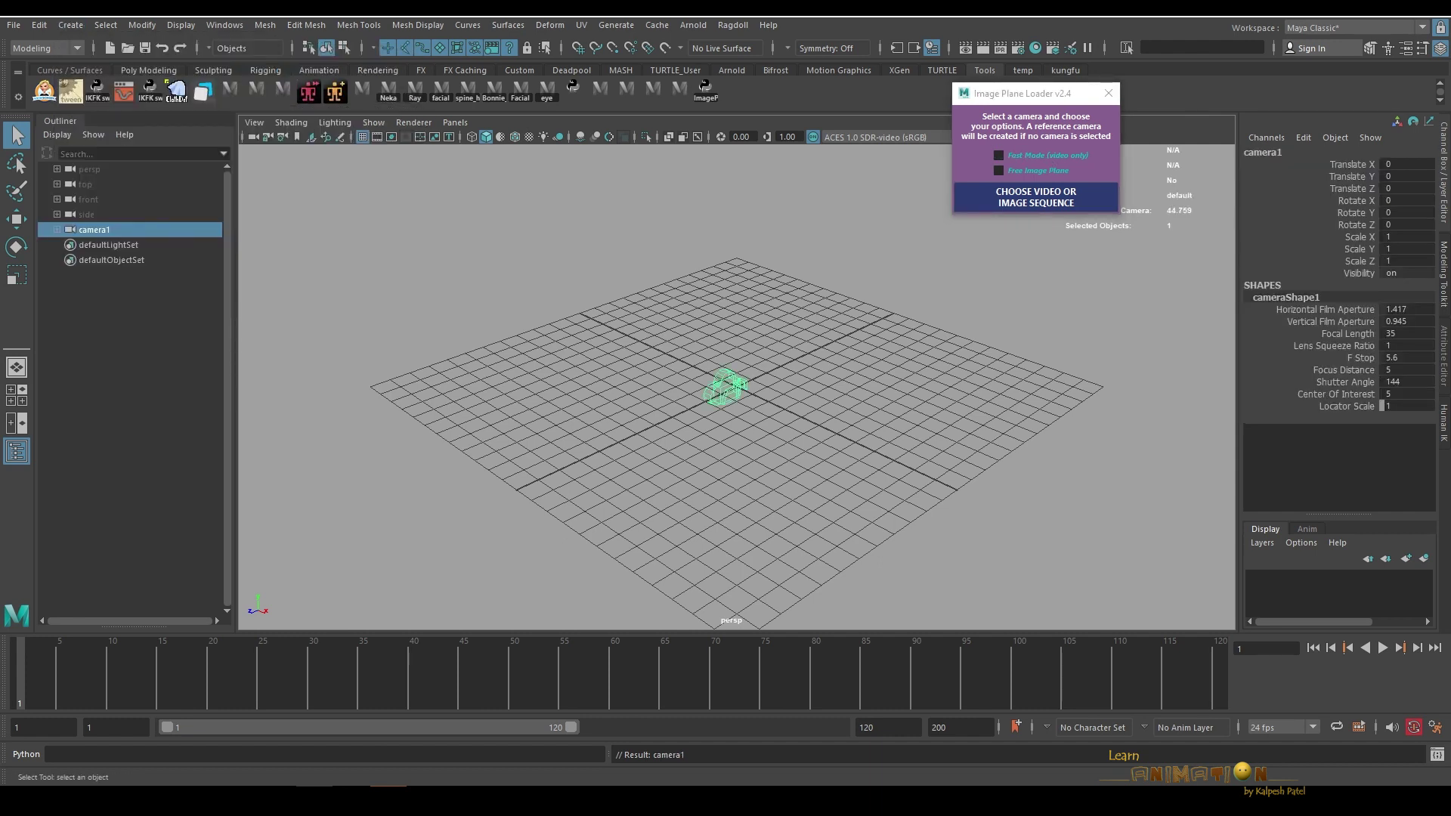
Step: Delete the old preview folder and load preview.mp4 as an image plane with Fast Mode on
click(823, 257)
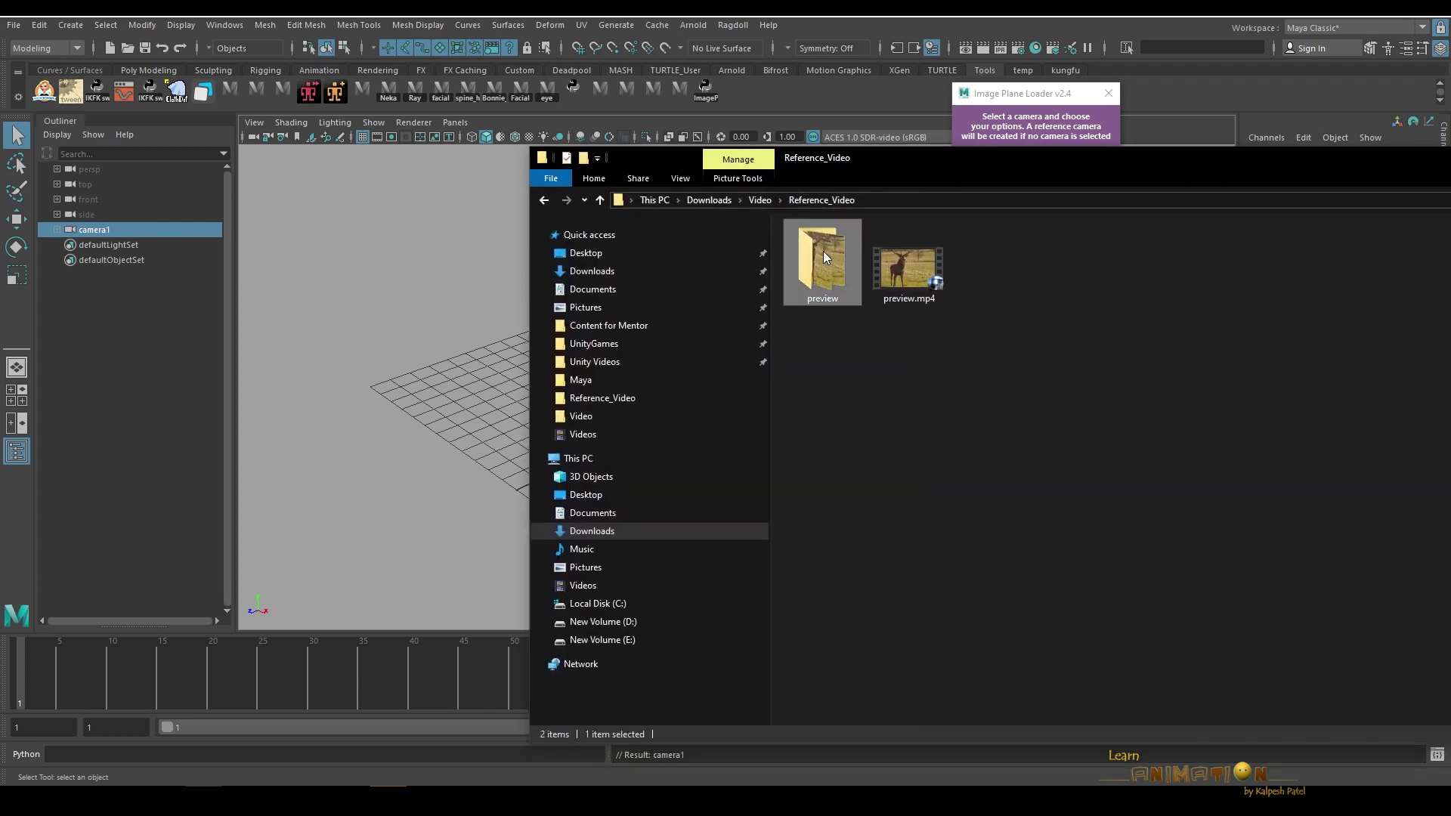
key(Delete)
key(Return)
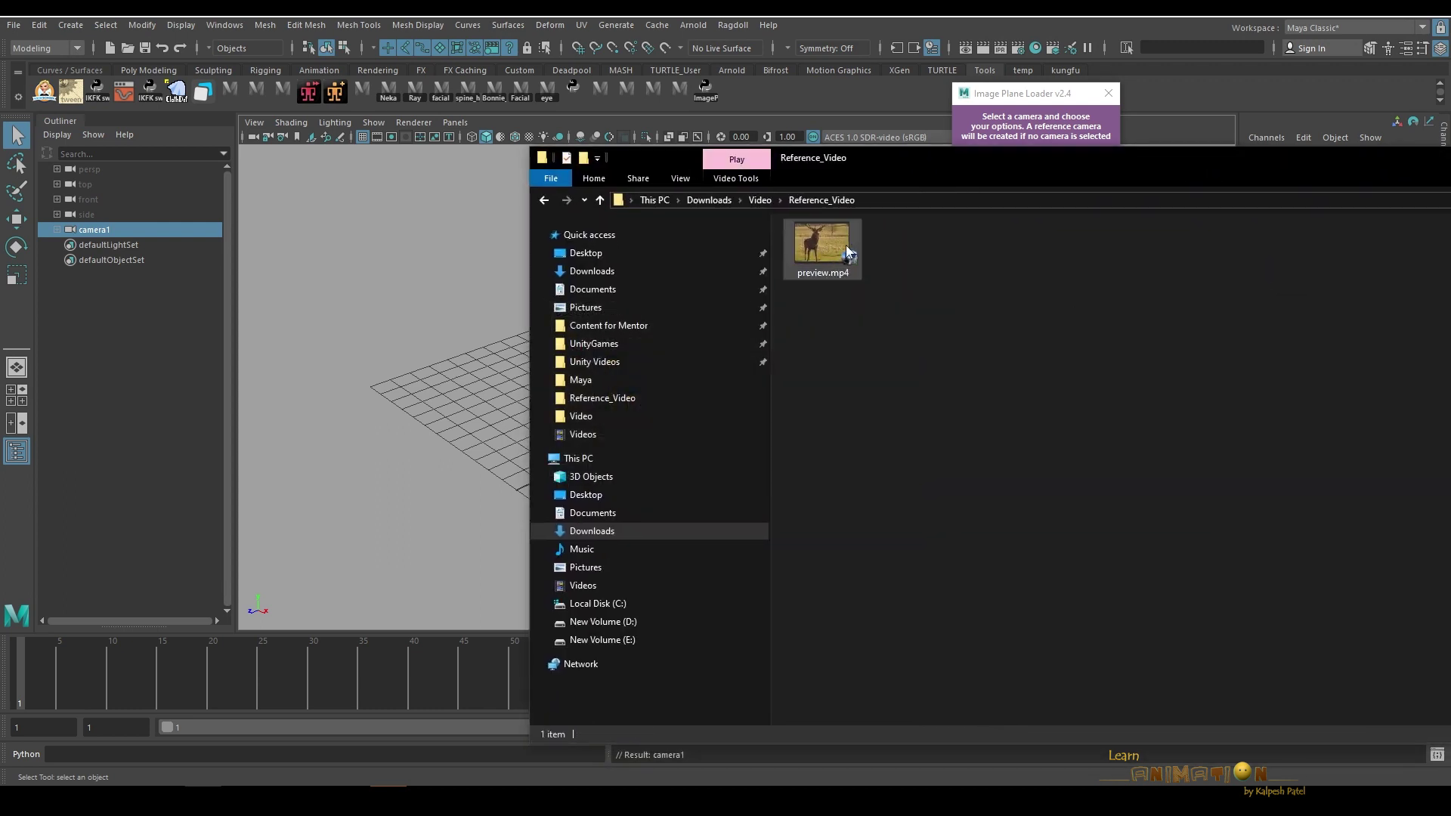
drag(1126, 178, 1450, 181)
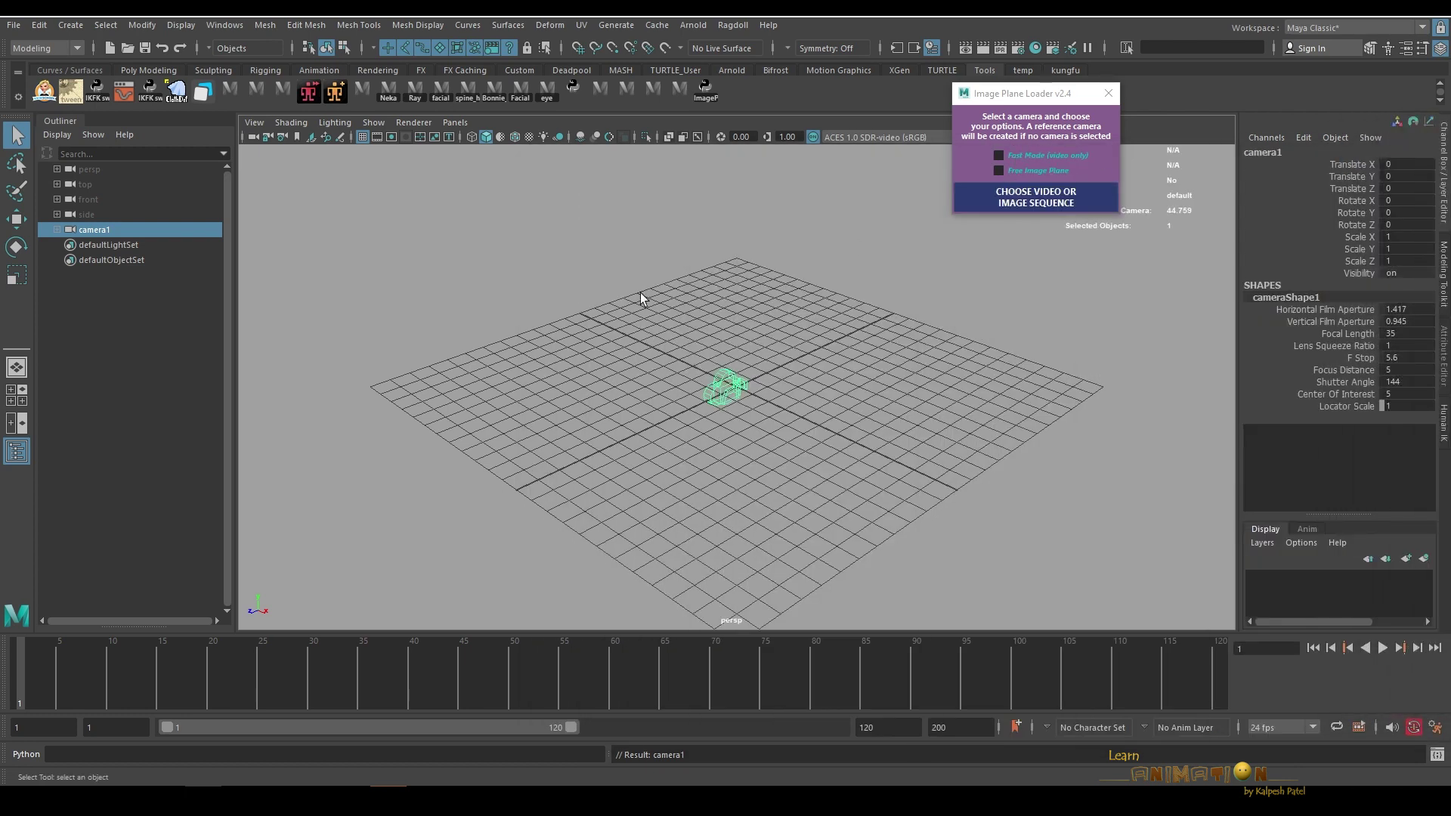
click(1052, 156)
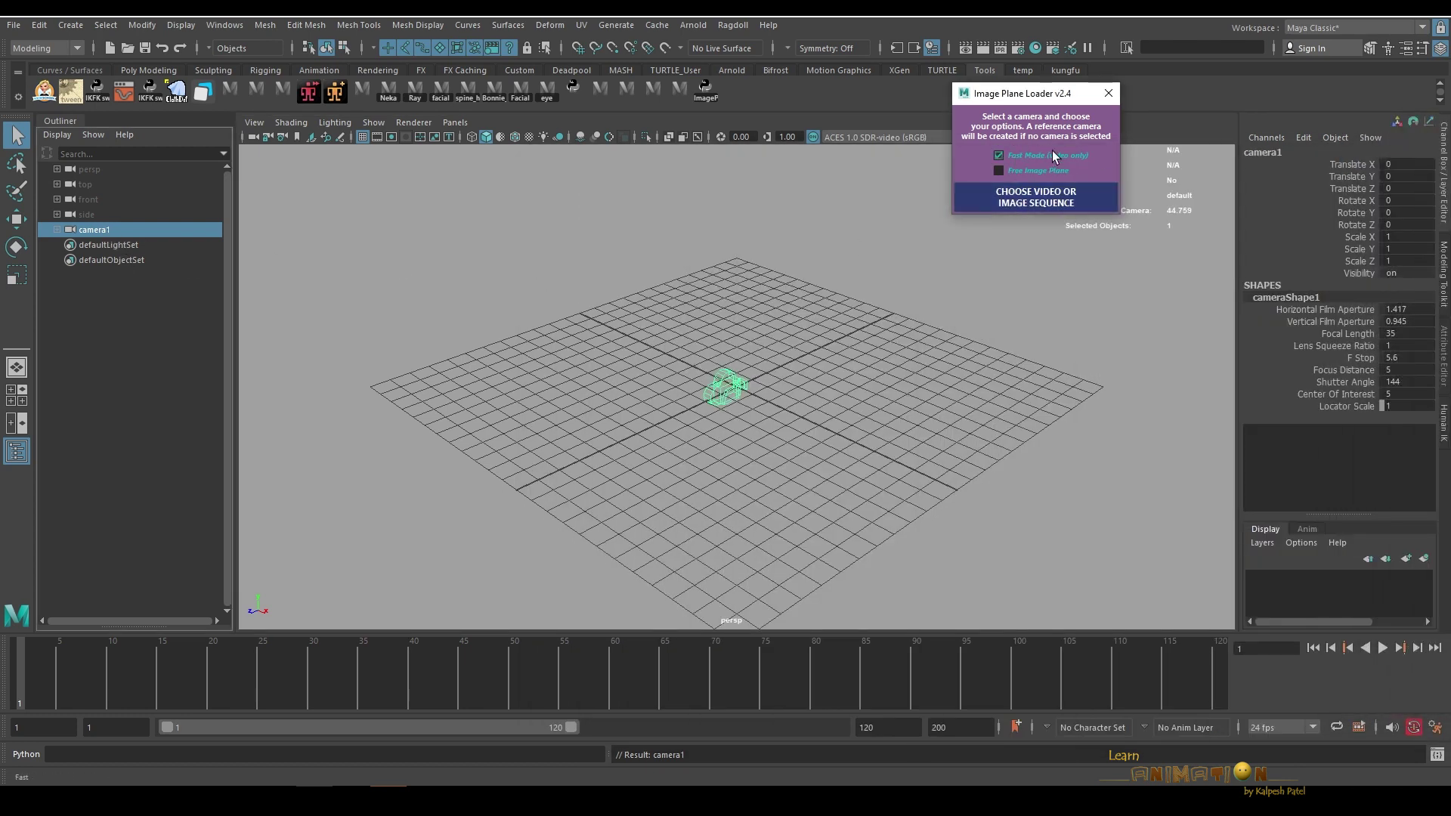
drag(1033, 105, 980, 106)
click(982, 198)
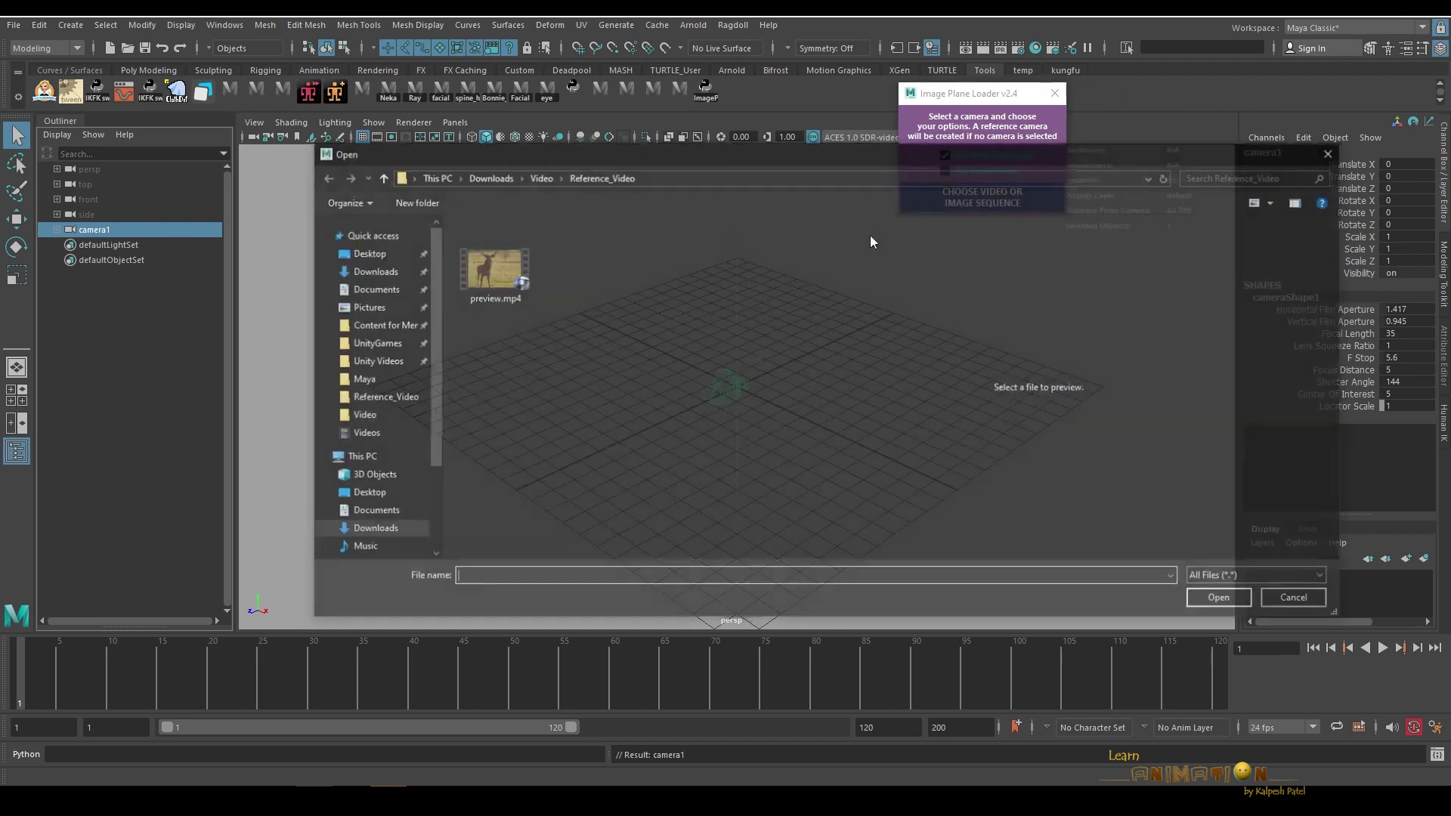
click(477, 270)
click(1213, 602)
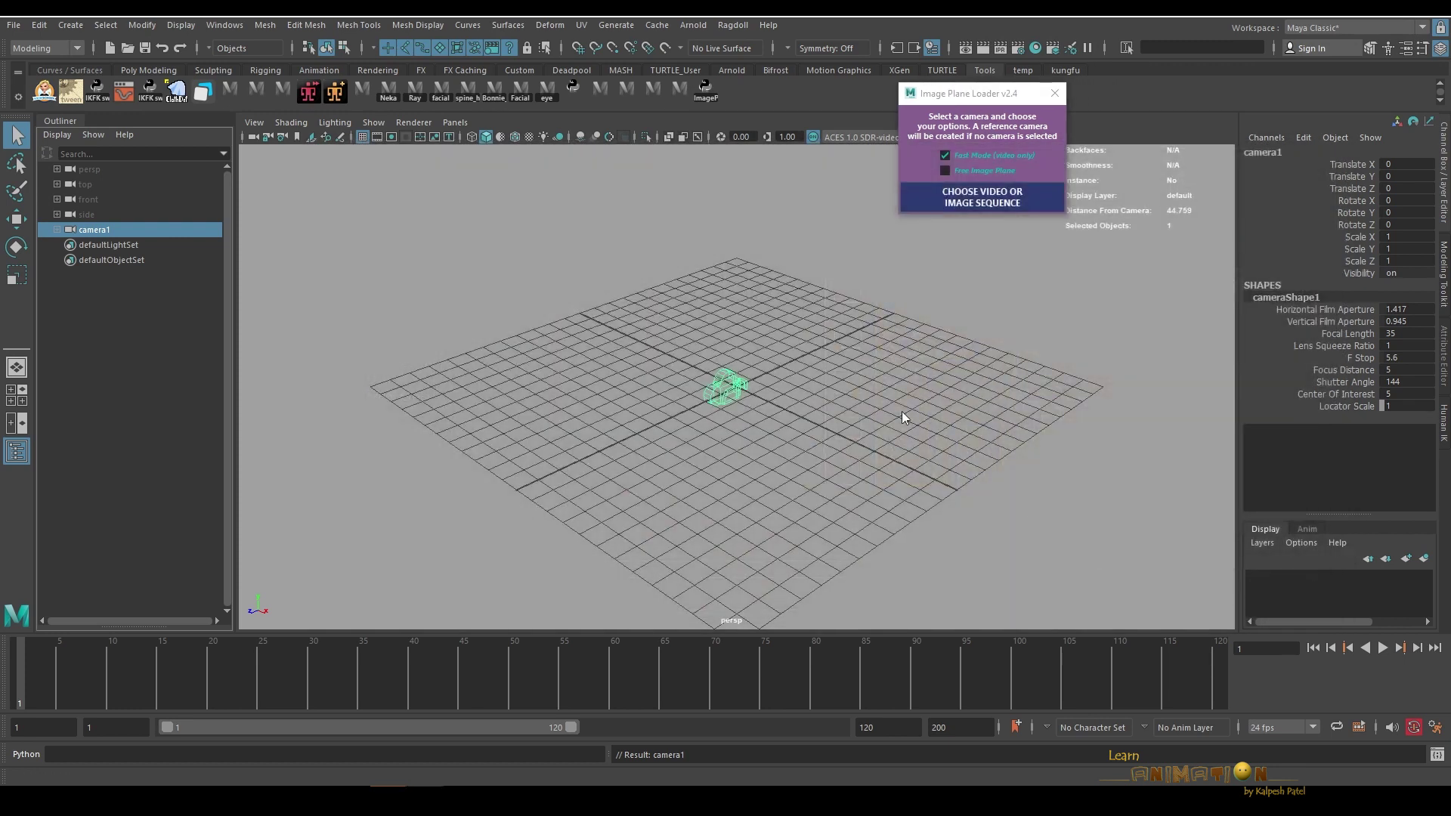
click(454, 122)
Step: Look through camera1 and briefly play the image plane video
mouse_move(561, 139)
click(631, 139)
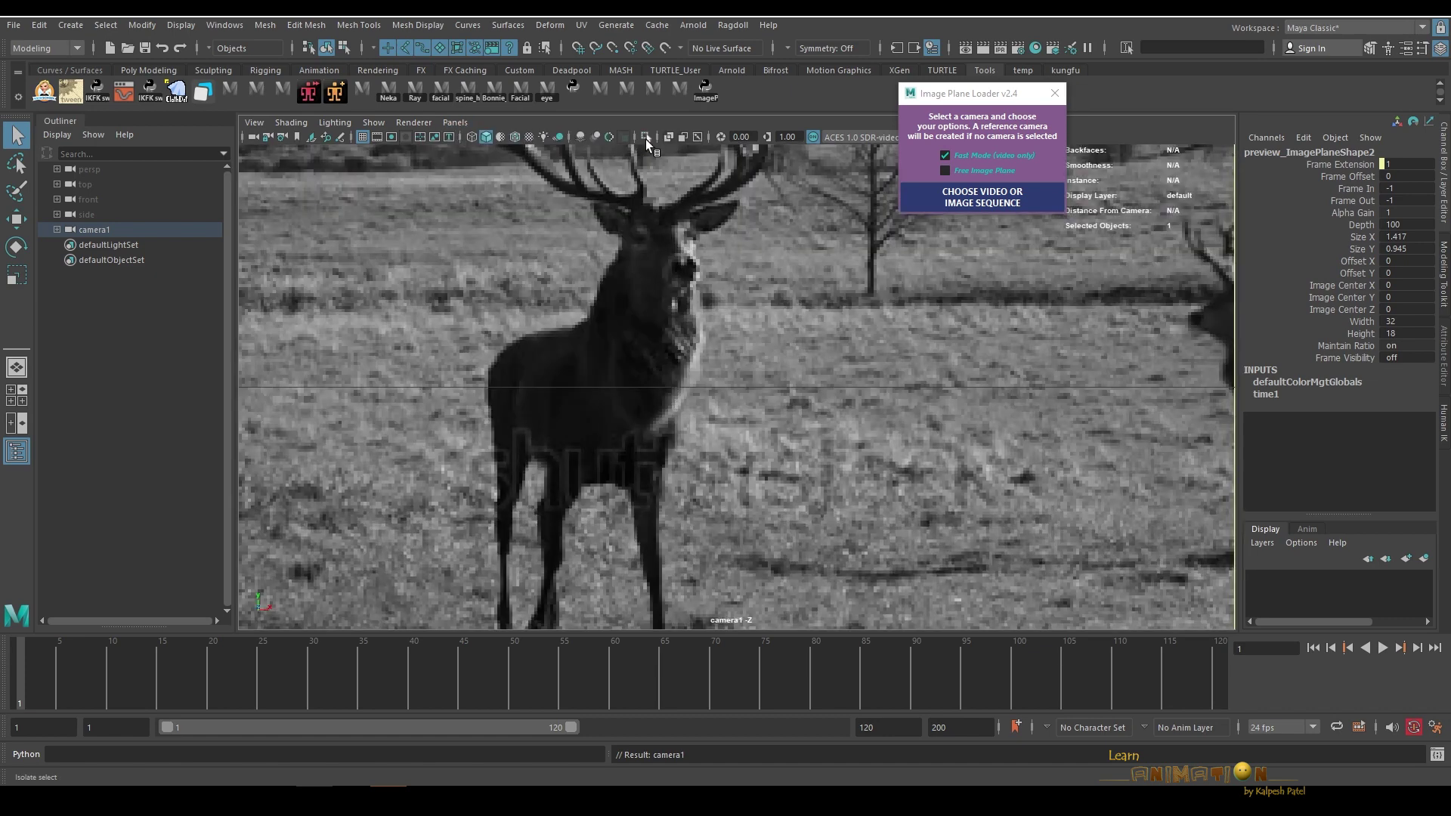
key(alt+v)
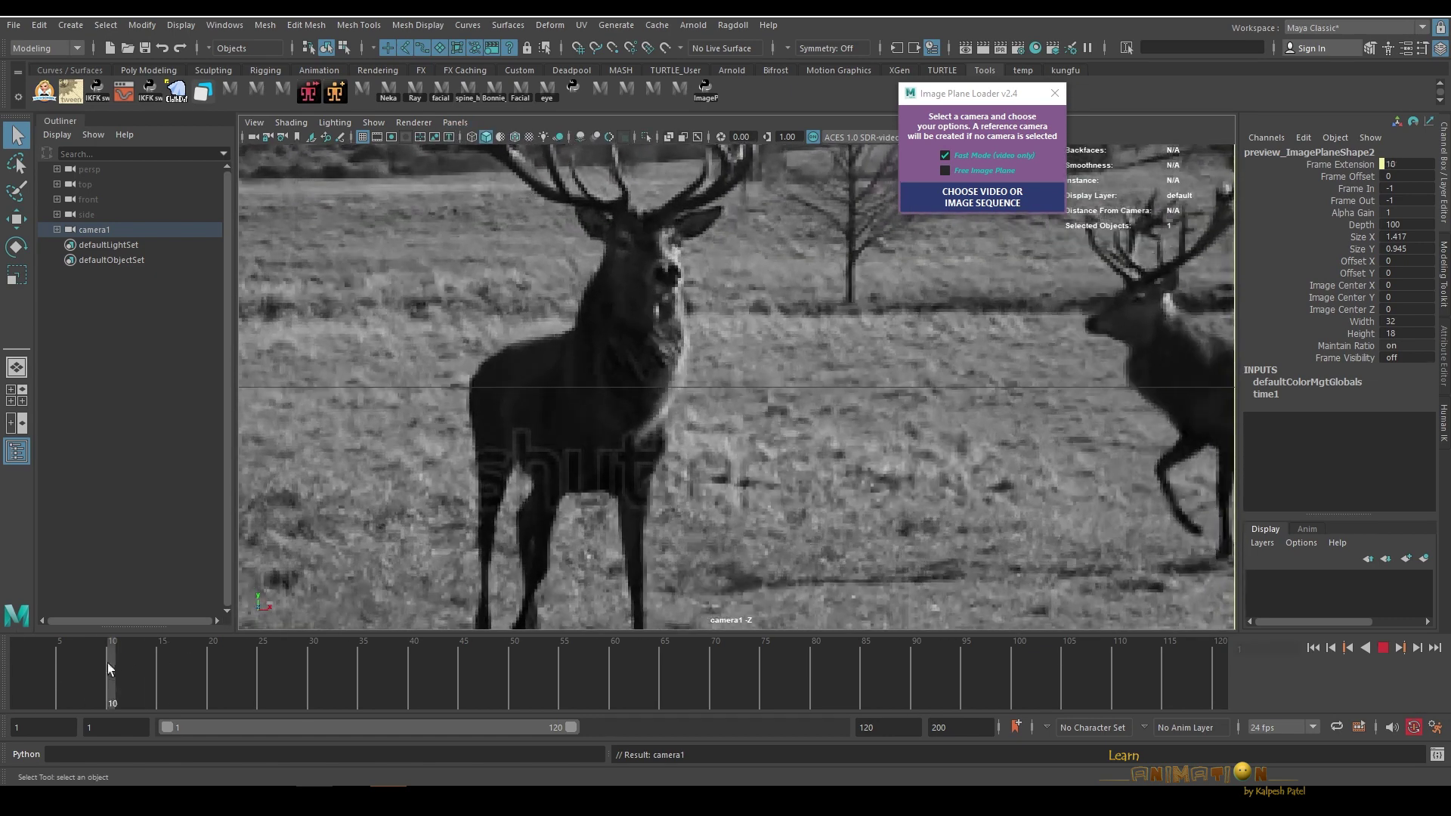
key(alt+v)
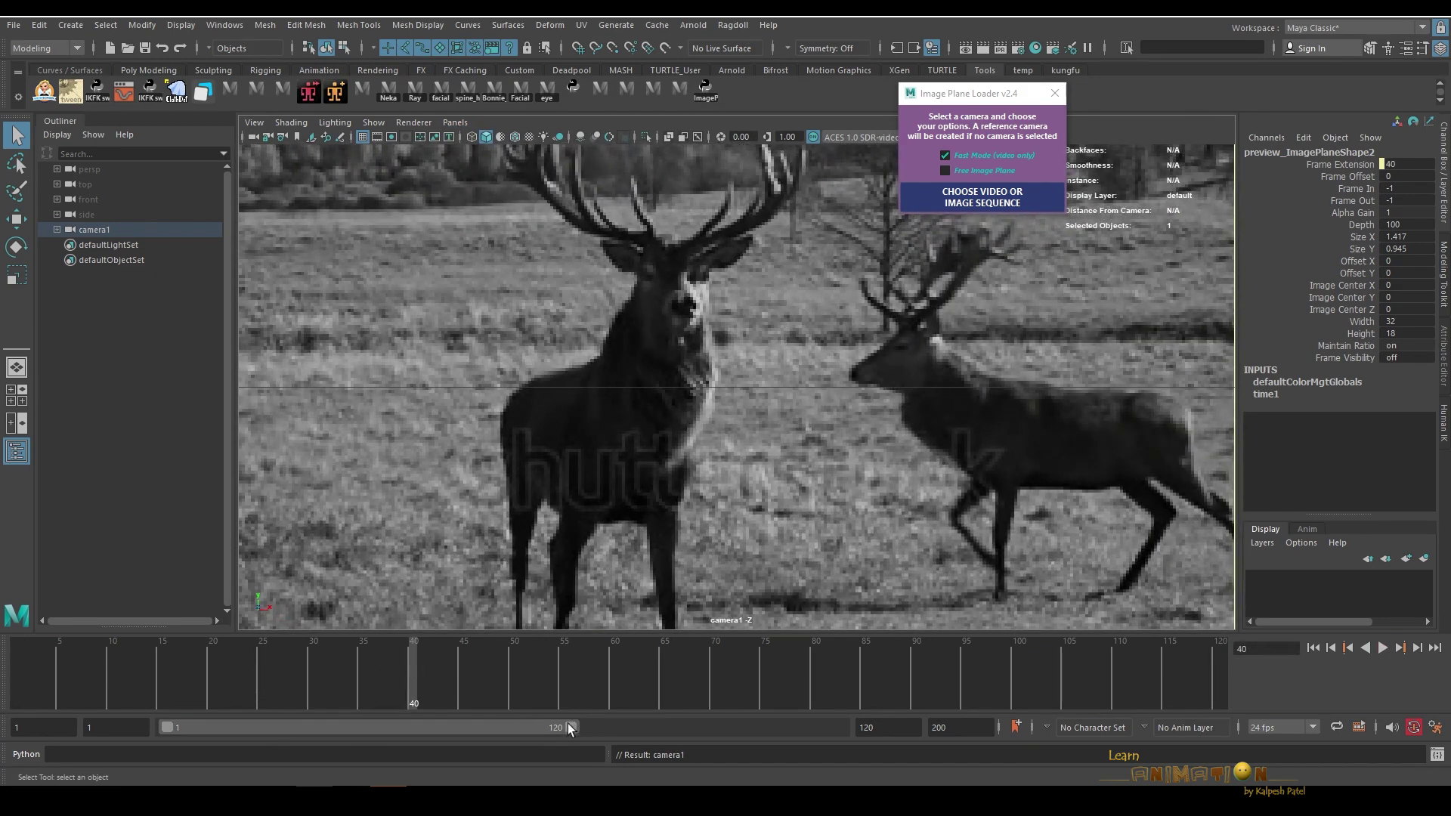
Step: Extend the playback range to 200 frames, replay from the start, and scrub to frame 76
drag(570, 728, 1054, 714)
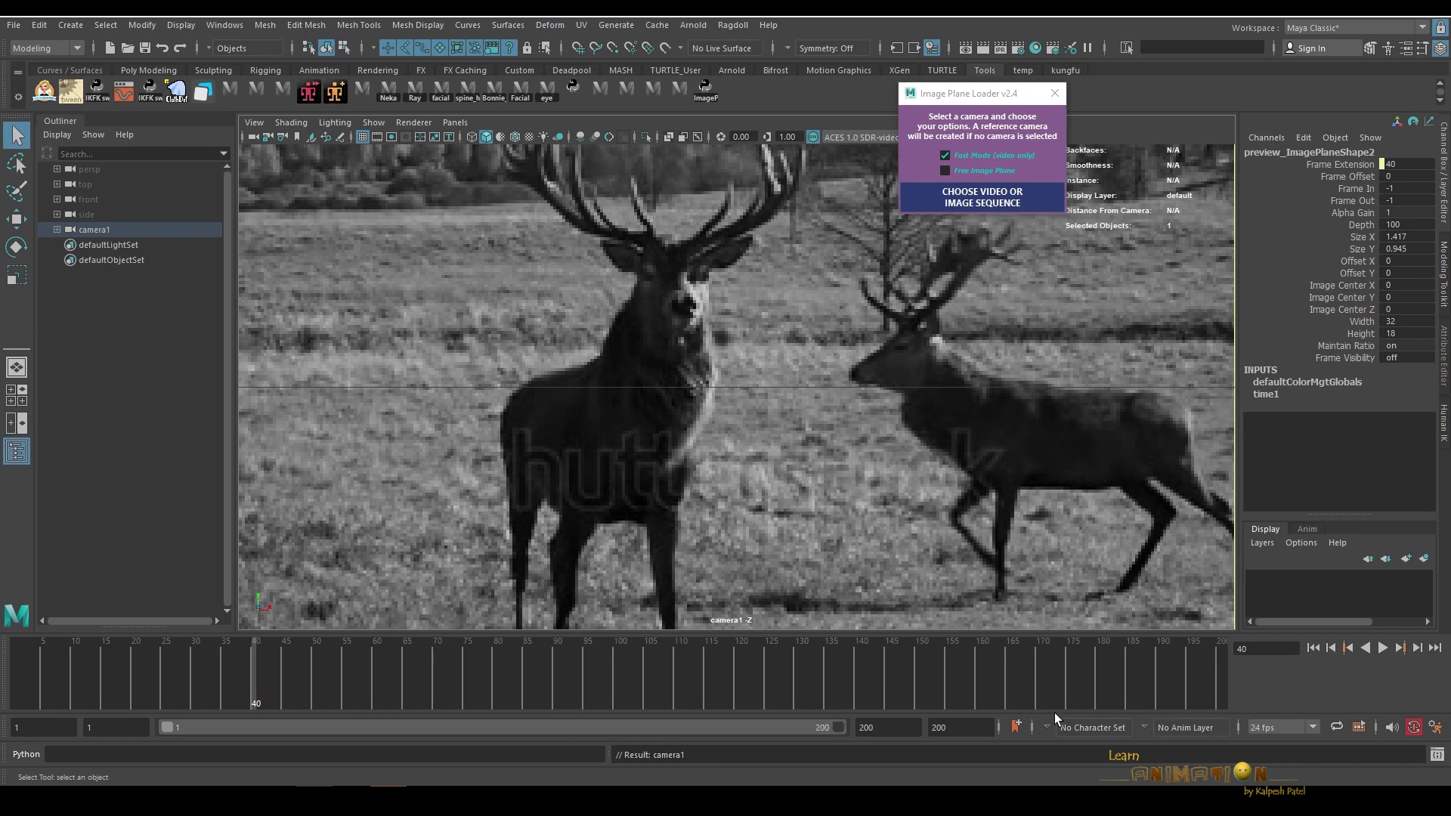
key(alt+v)
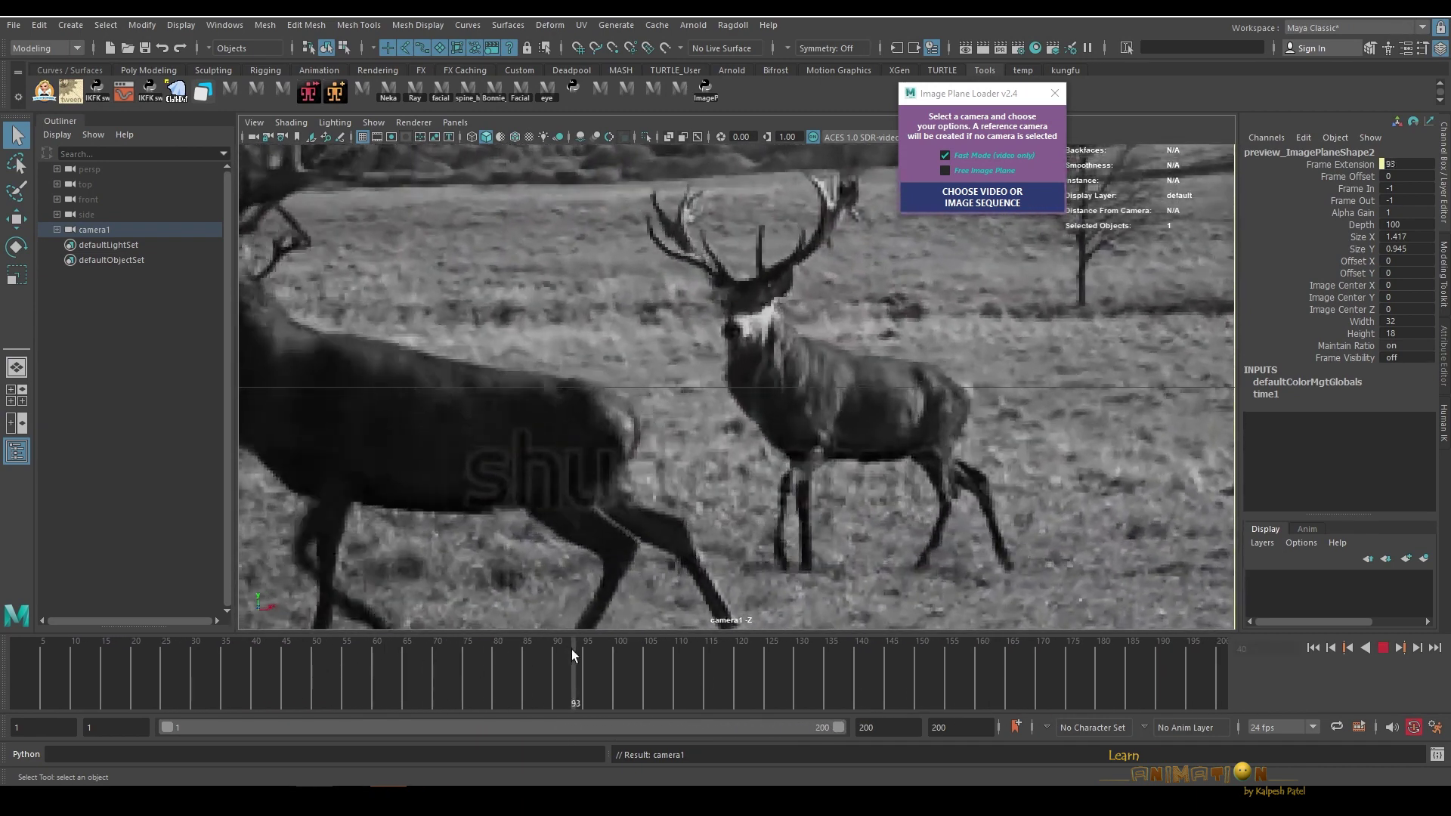
key(alt+v)
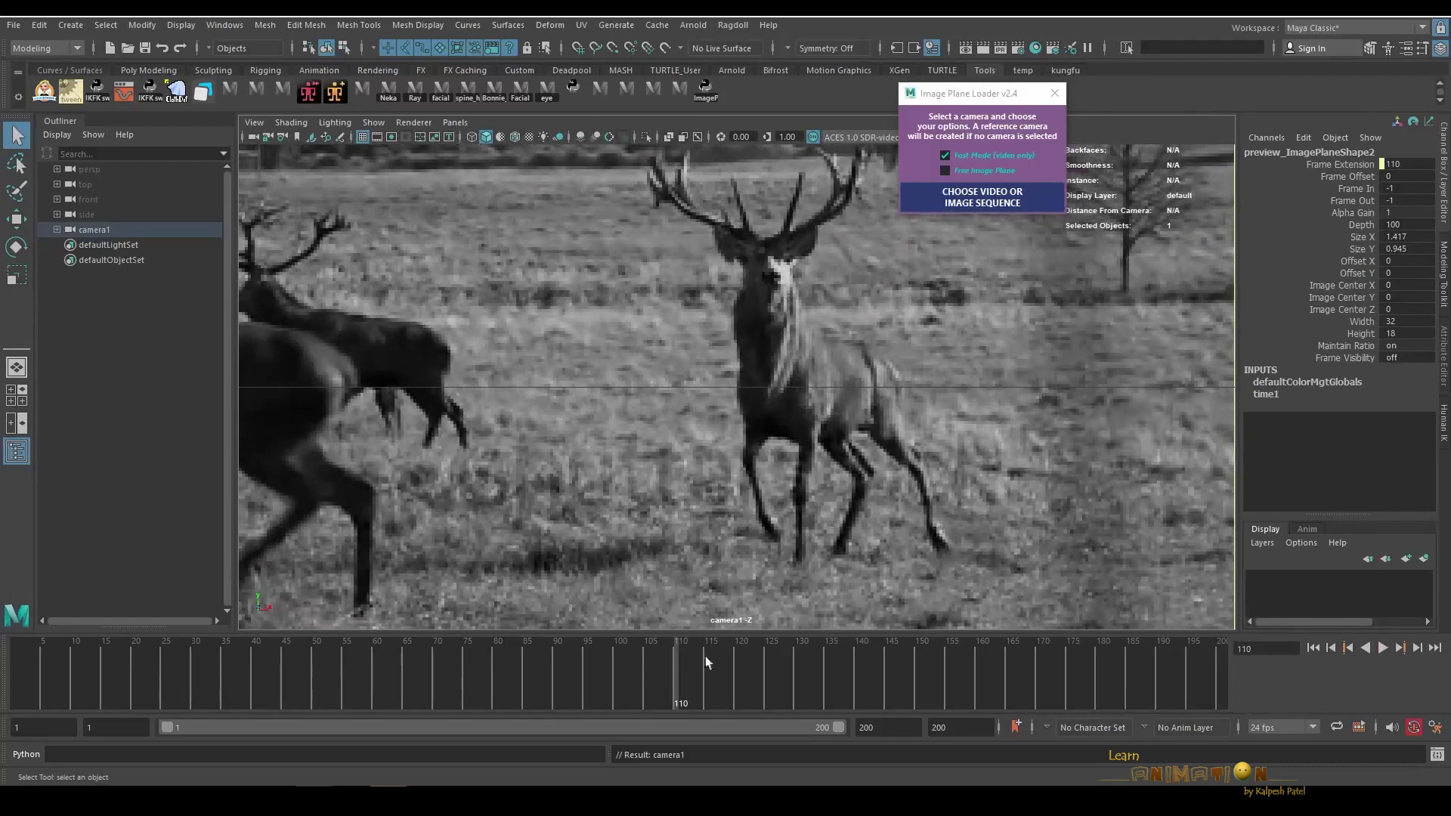
click(1312, 647)
click(1387, 647)
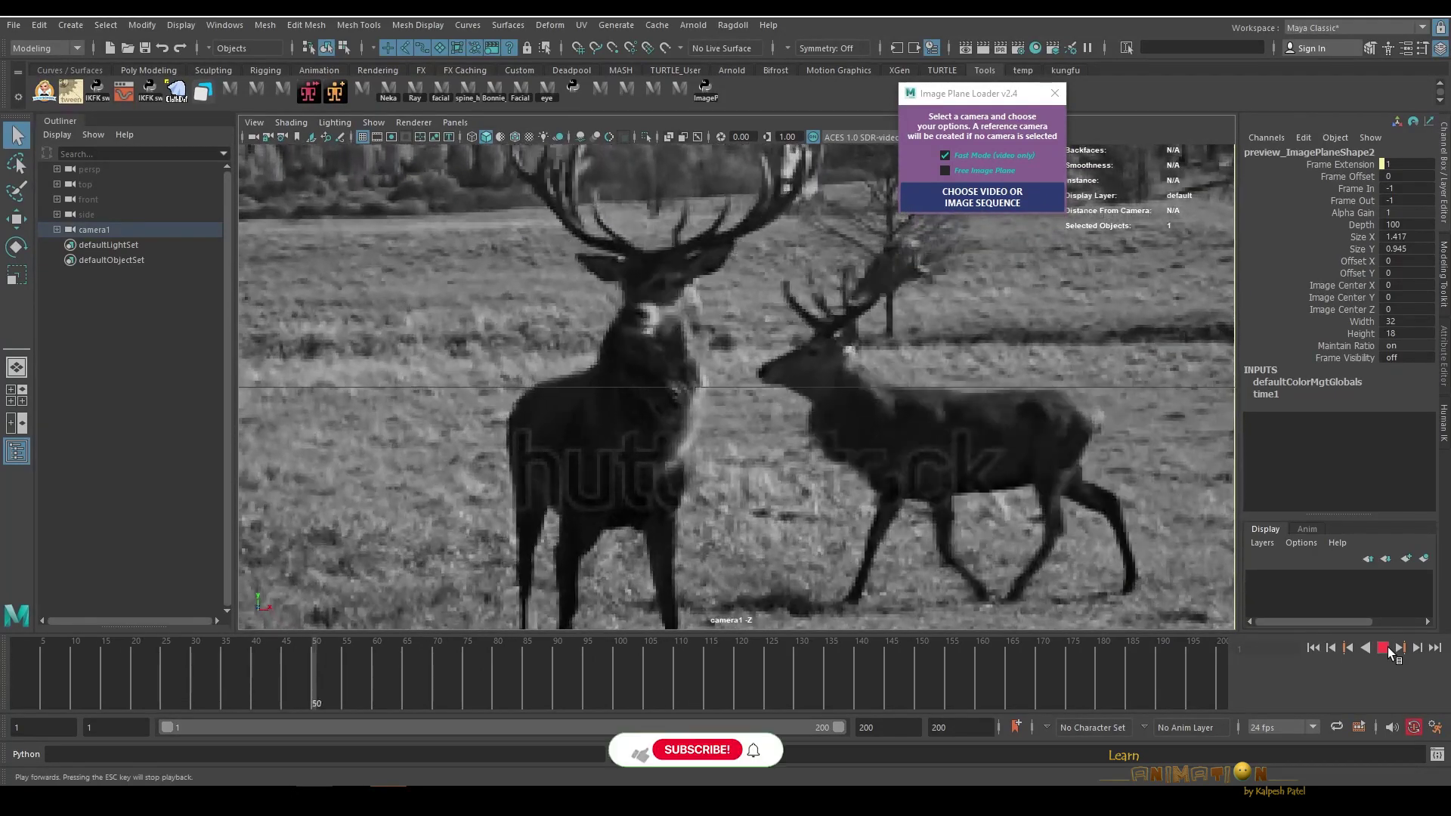
mouse_move(408, 665)
mouse_down()
mouse_move(628, 668)
mouse_move(68, 664)
mouse_up()
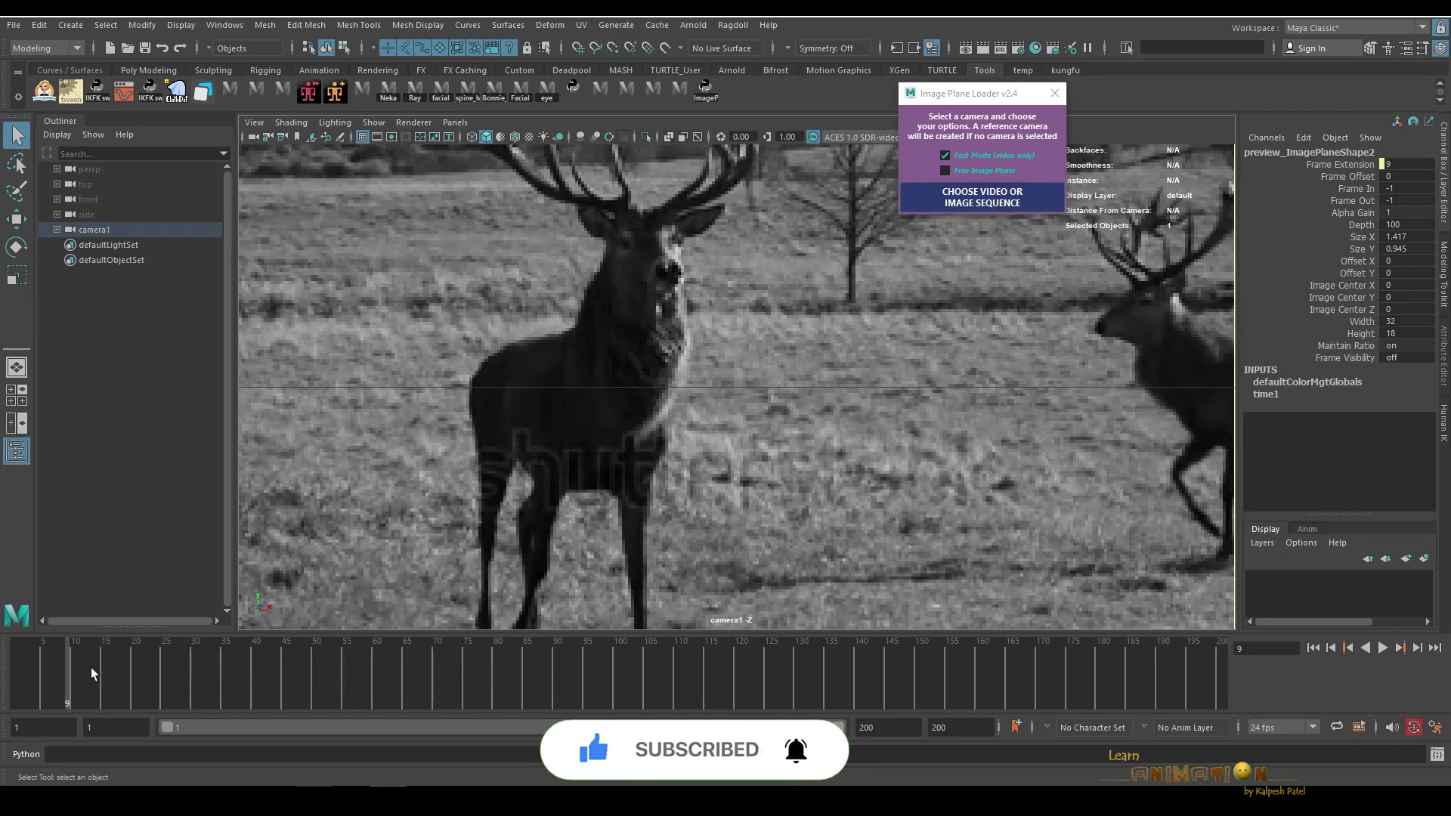
mouse_move(91, 673)
mouse_down()
mouse_move(554, 663)
mouse_move(289, 663)
mouse_up()
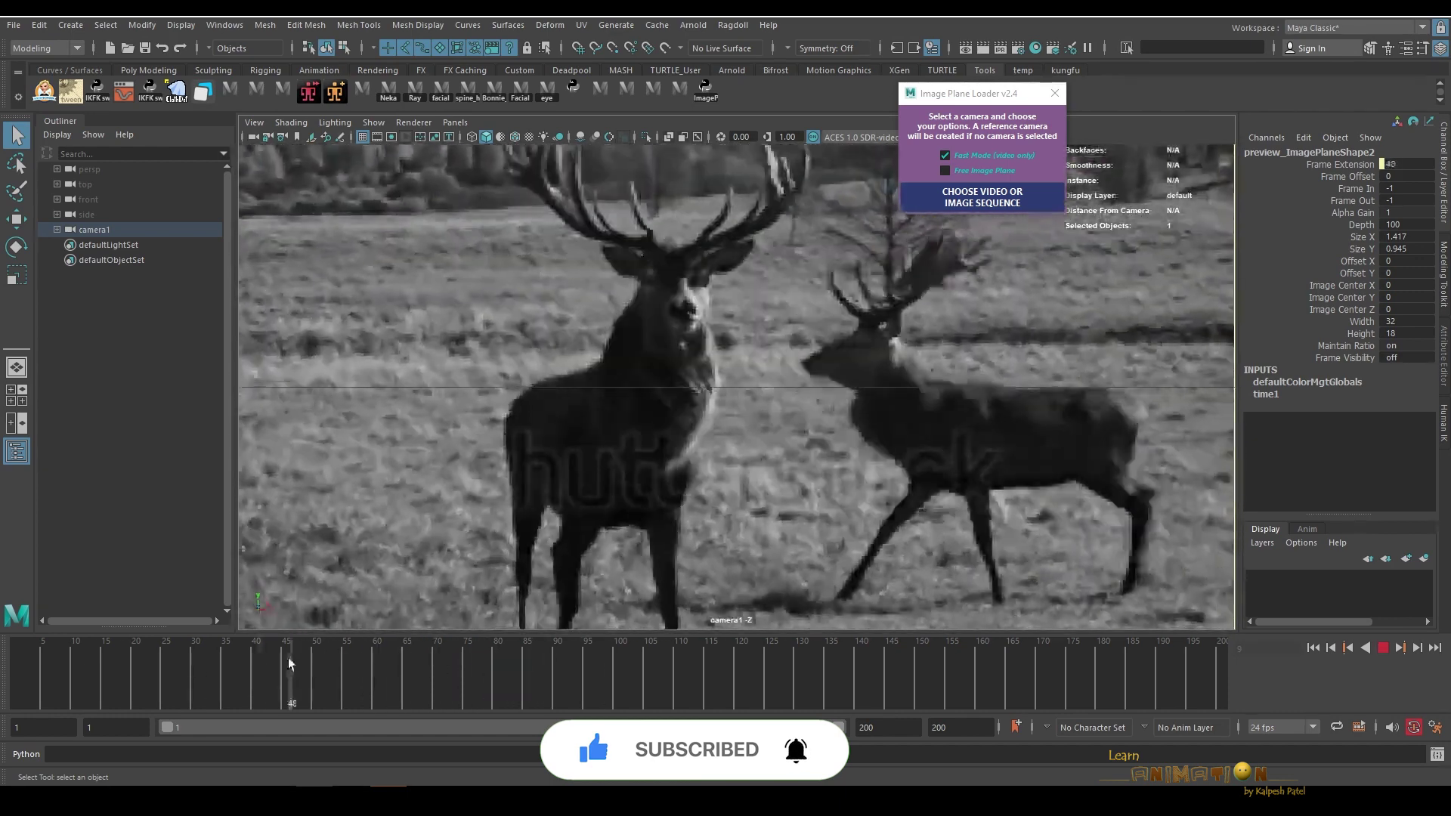
key(Escape)
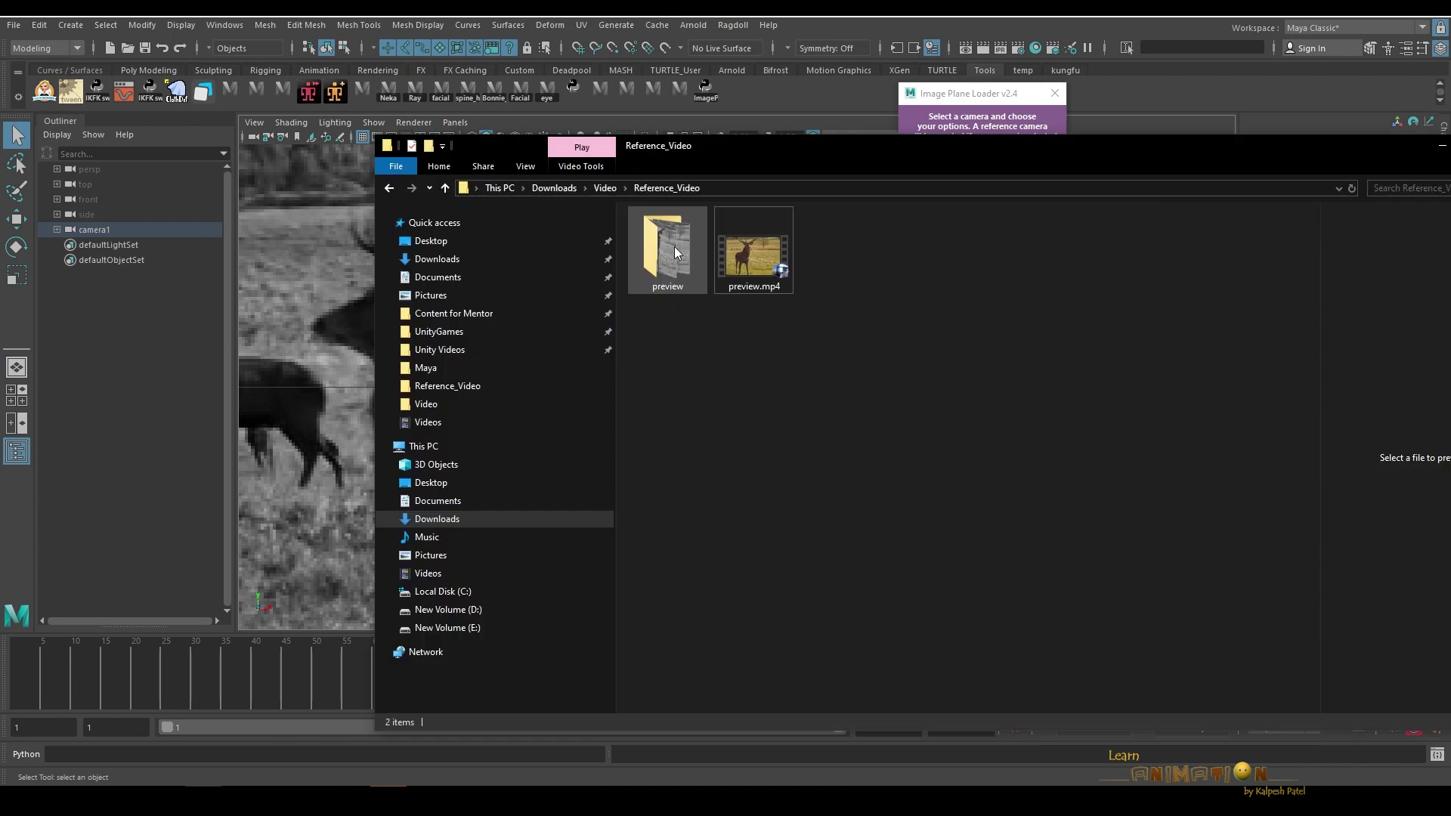
Step: Inspect the extracted JPG frames in the preview folder, then scrub the sequence to frame 100
double_click(674, 247)
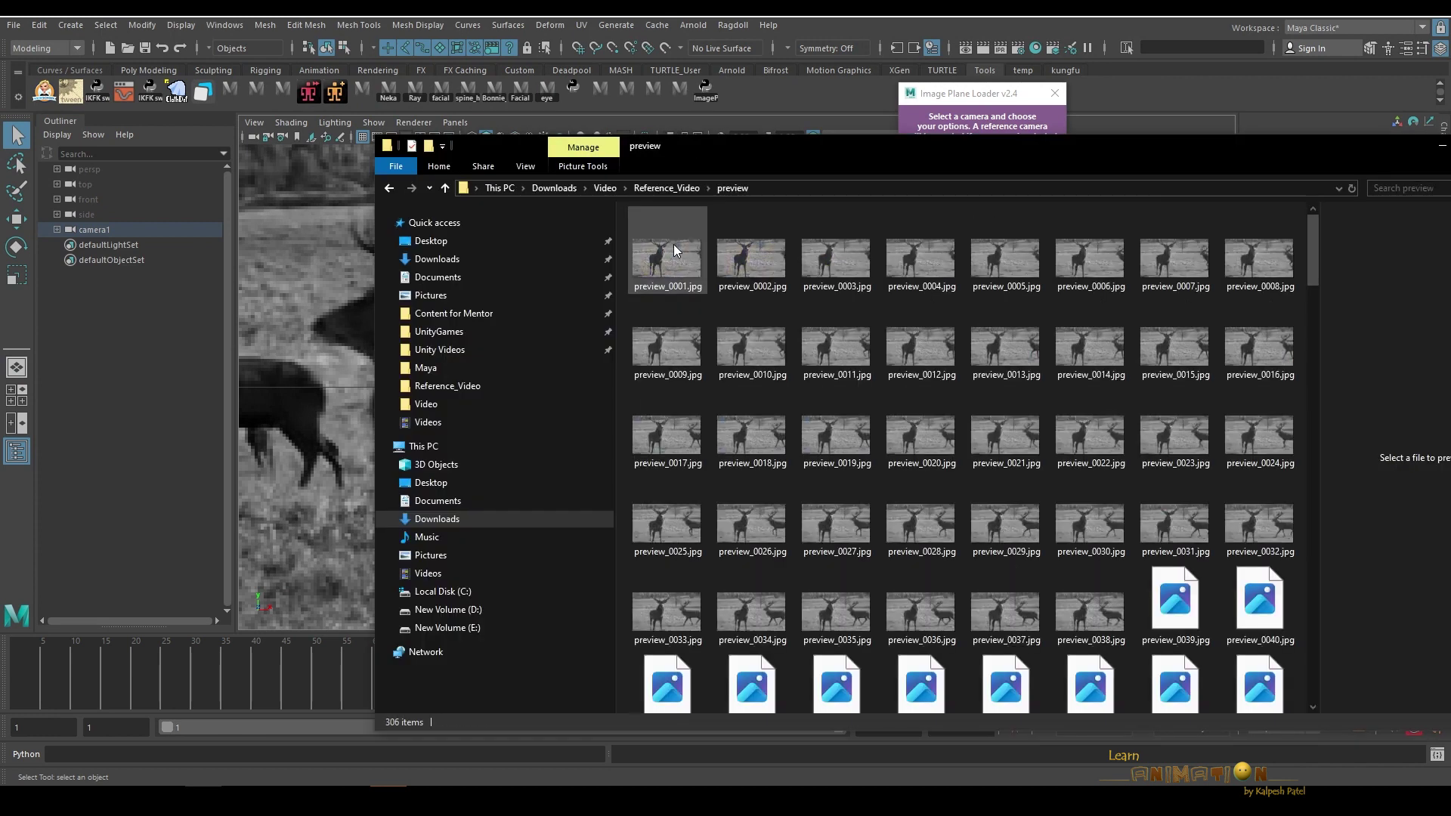
click(675, 269)
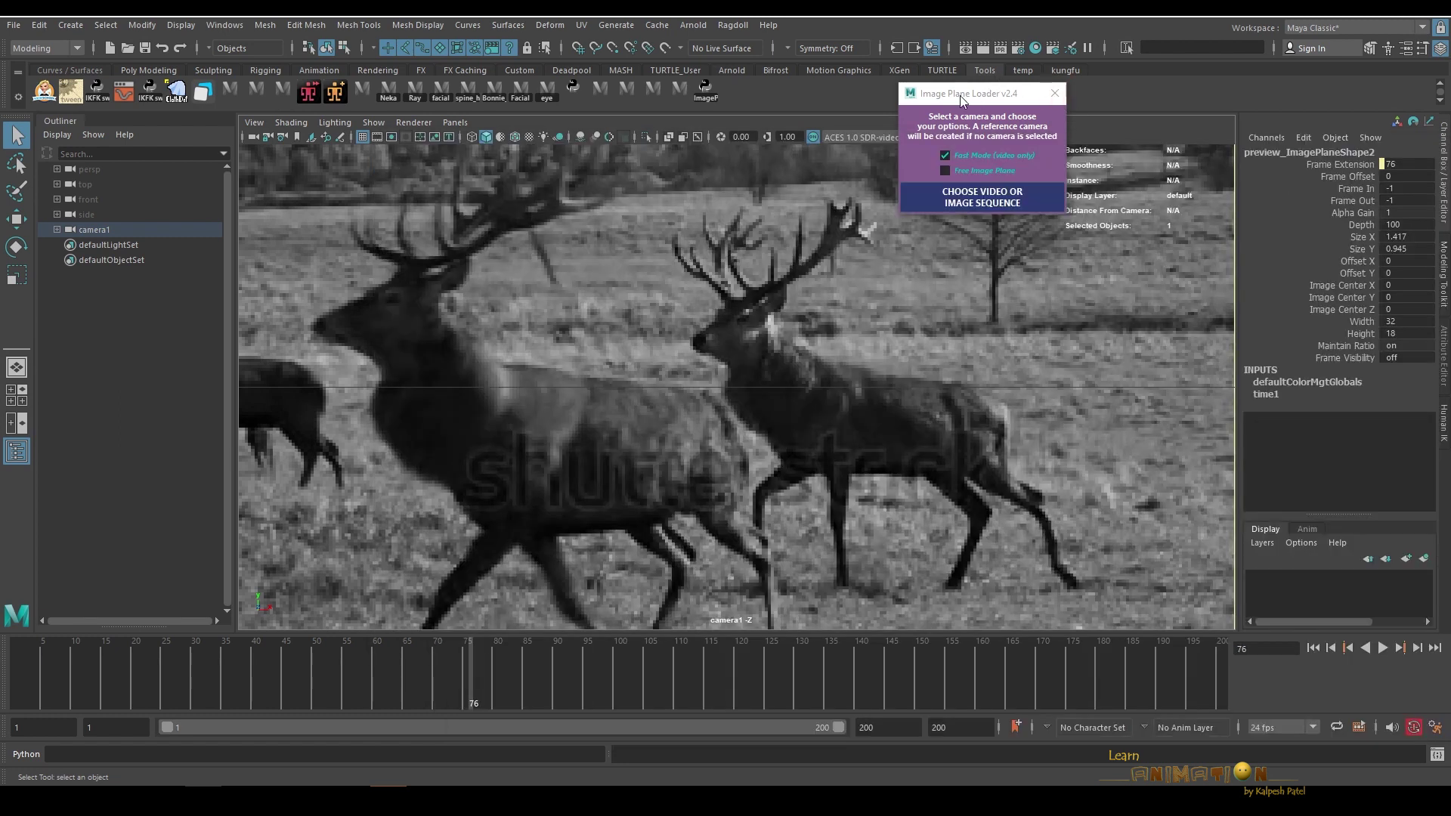
drag(960, 95, 1035, 165)
drag(101, 645, 619, 669)
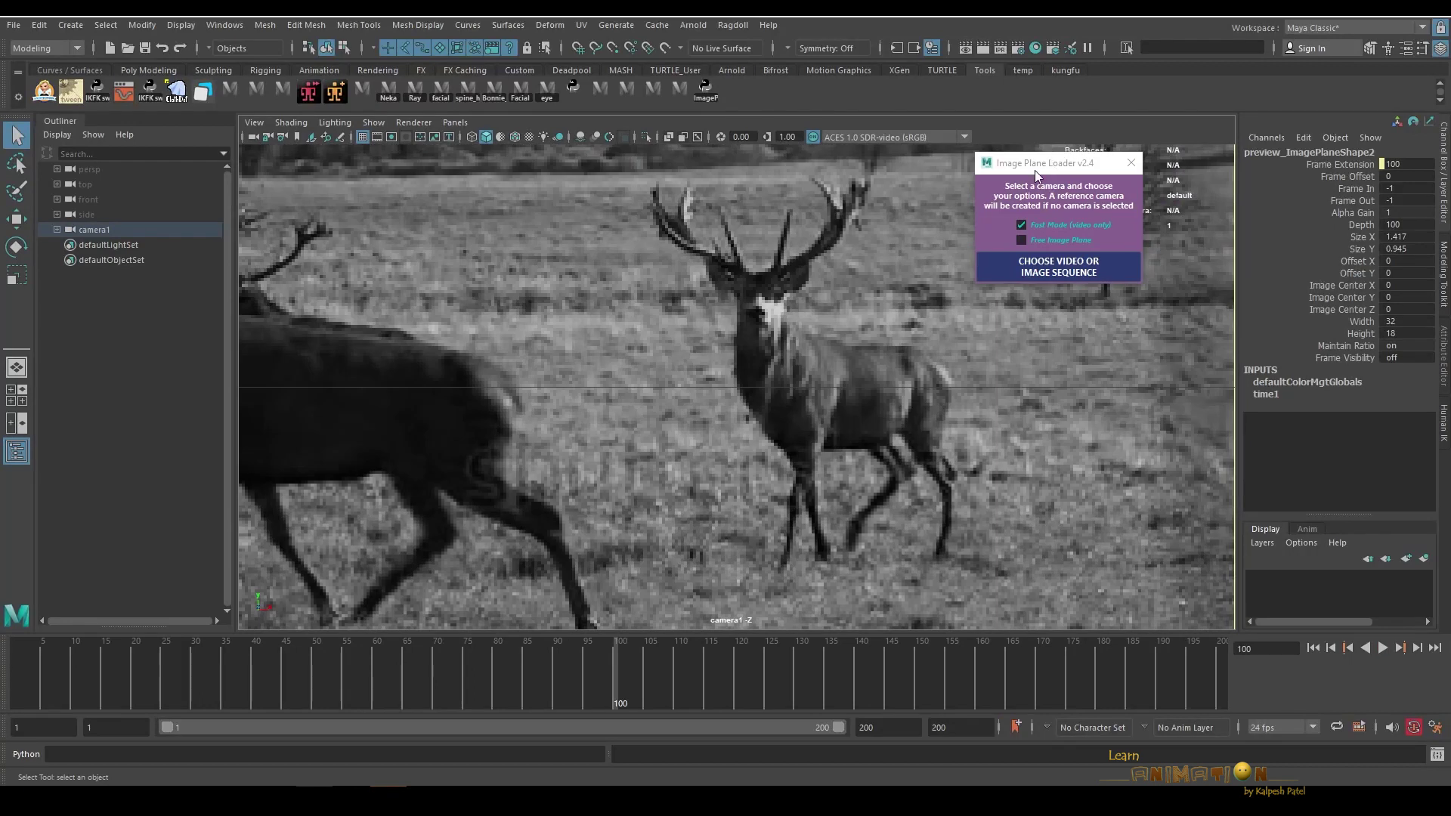
Step: Scrub the grayscale deer plane back and forth between frames 35 and 183
drag(1035, 170, 1046, 107)
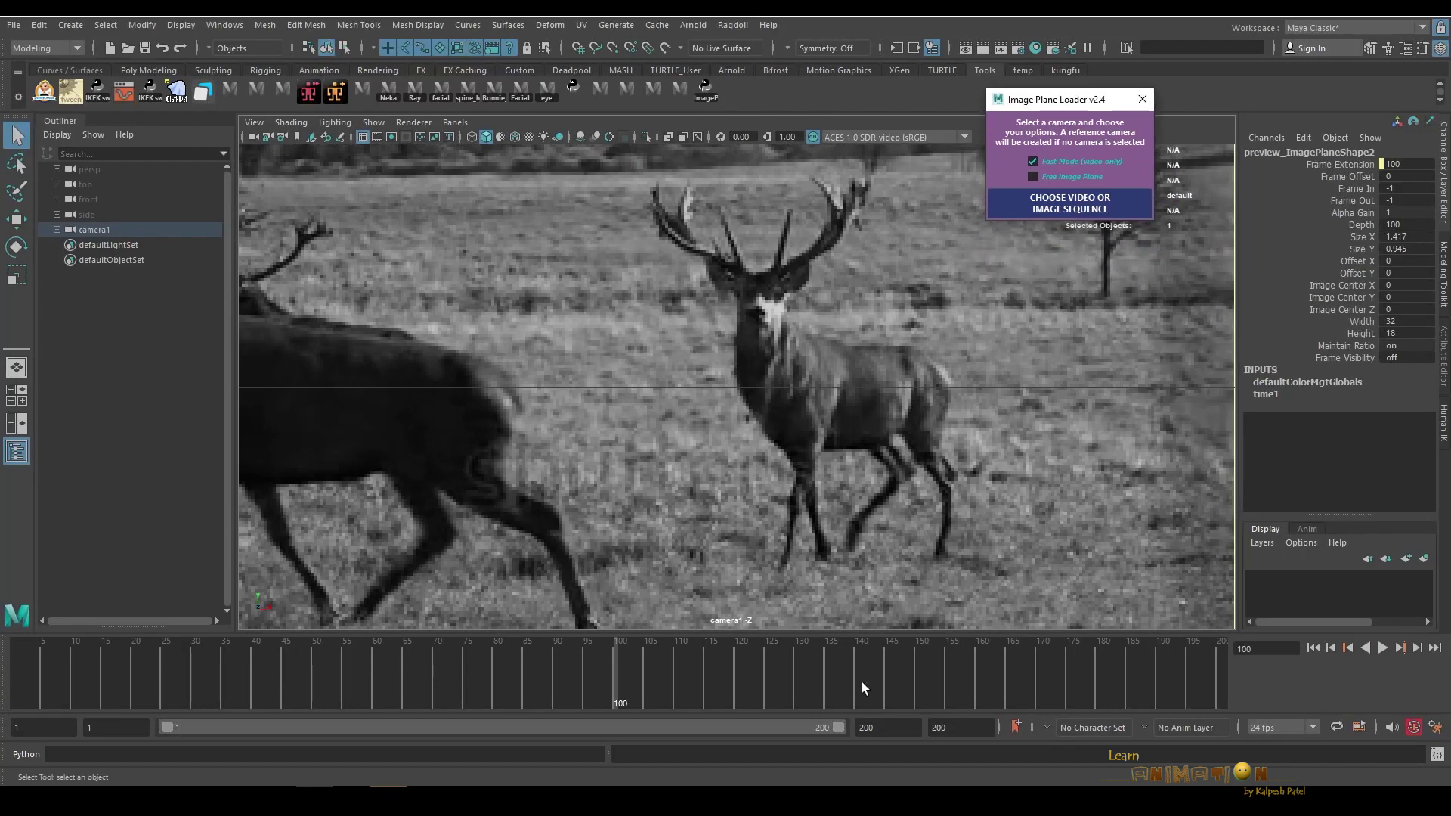
drag(633, 677, 1170, 659)
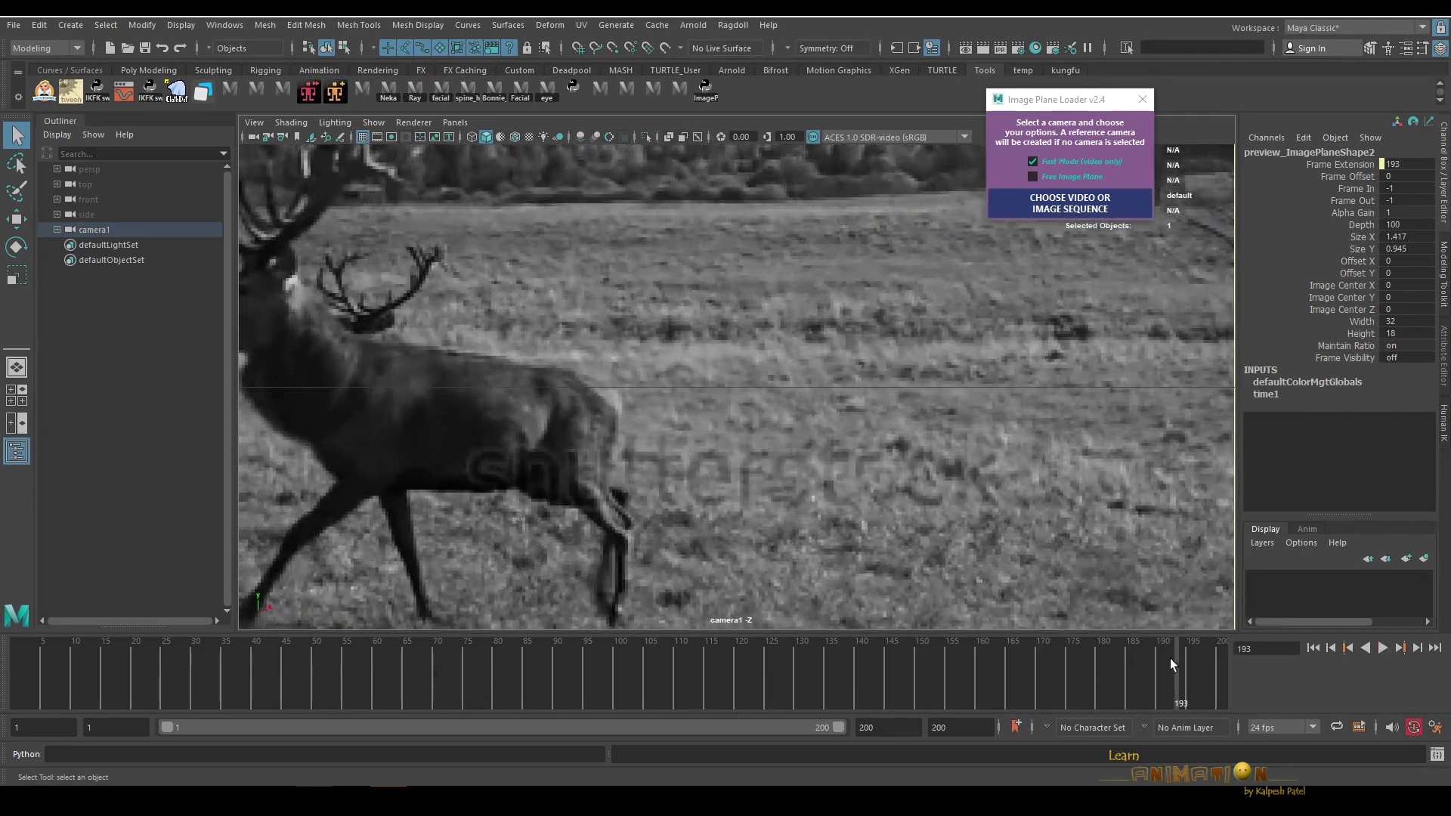
drag(315, 669, 223, 672)
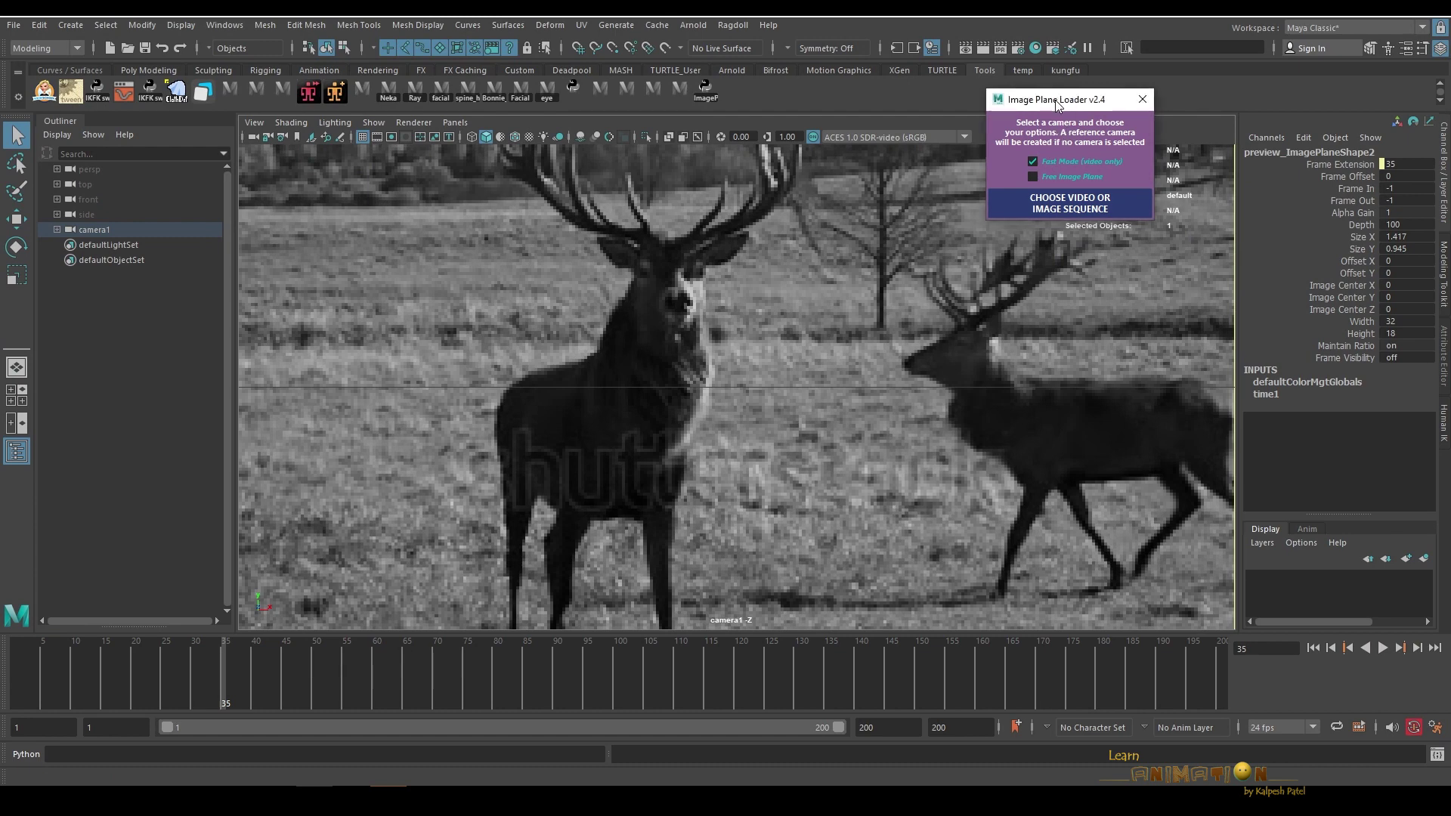
drag(1066, 101, 1069, 168)
drag(113, 661, 713, 672)
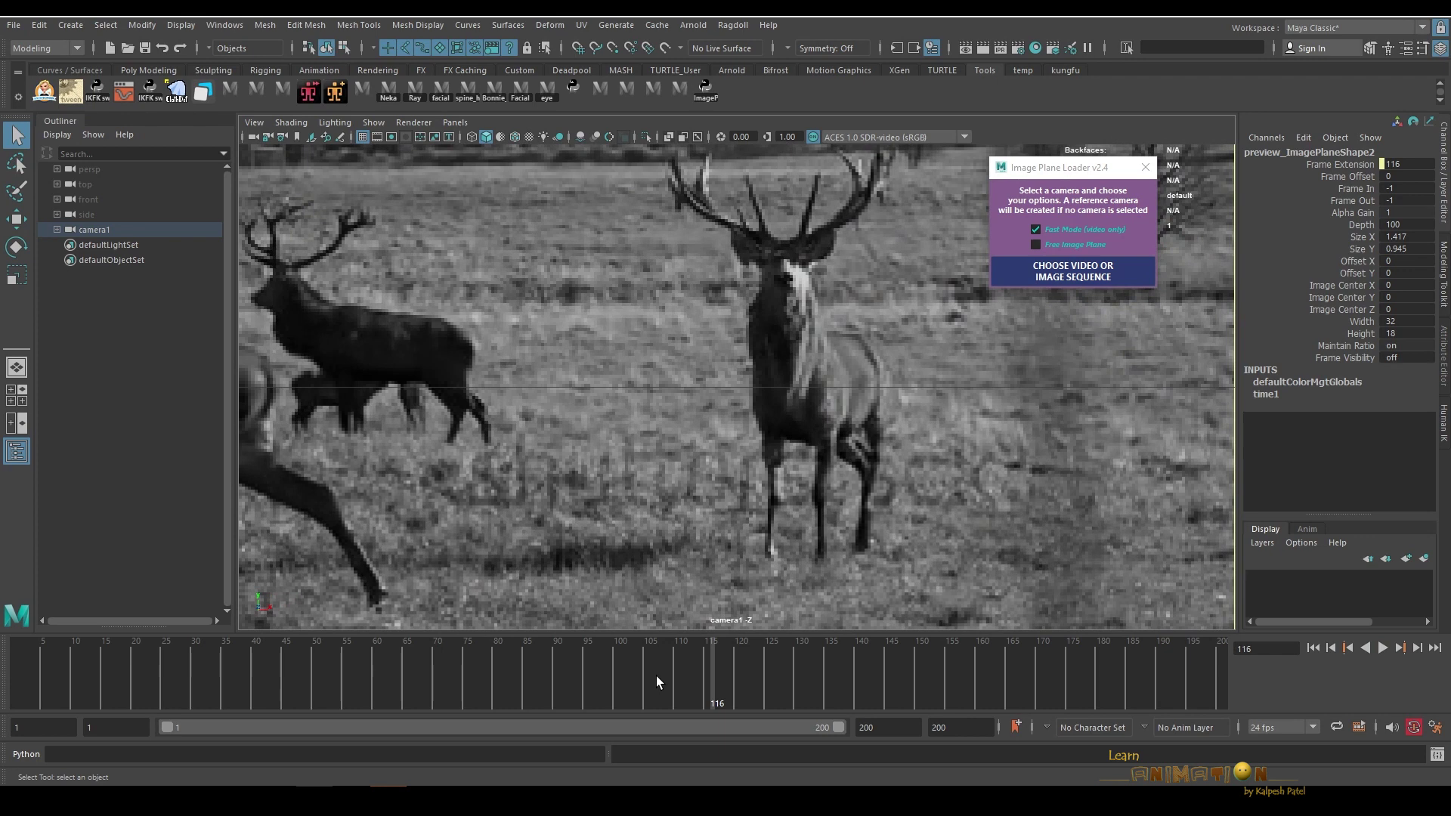